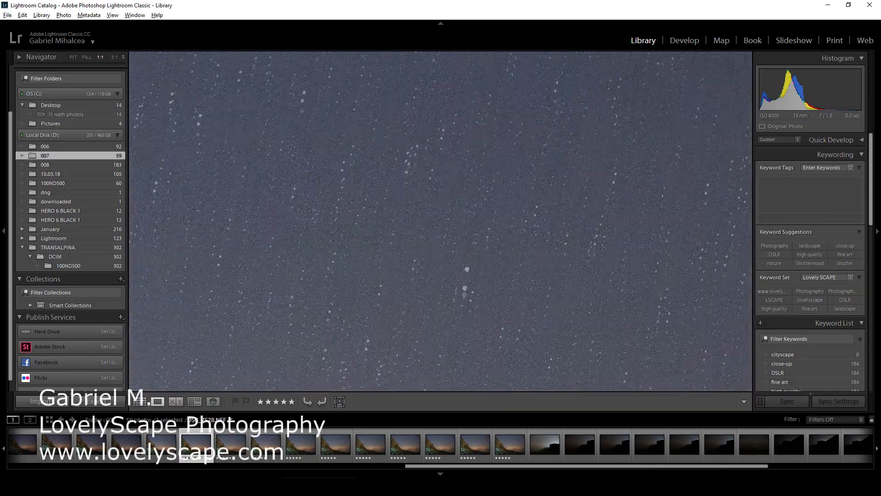
- Inspect the stars in the sky of DSC_7528.NEF at 1:1 magnification and return to the full view
{"action": "left_click", "coordinate": [558, 131]}
{"action": "left_click", "coordinate": [303, 234]}
{"action": "left_click_drag", "start_coordinate": [432, 129], "coordinate": [539, 368]}
{"action": "left_click_drag", "start_coordinate": [439, 183], "coordinate": [432, 255]}
{"action": "left_click", "coordinate": [451, 189]}
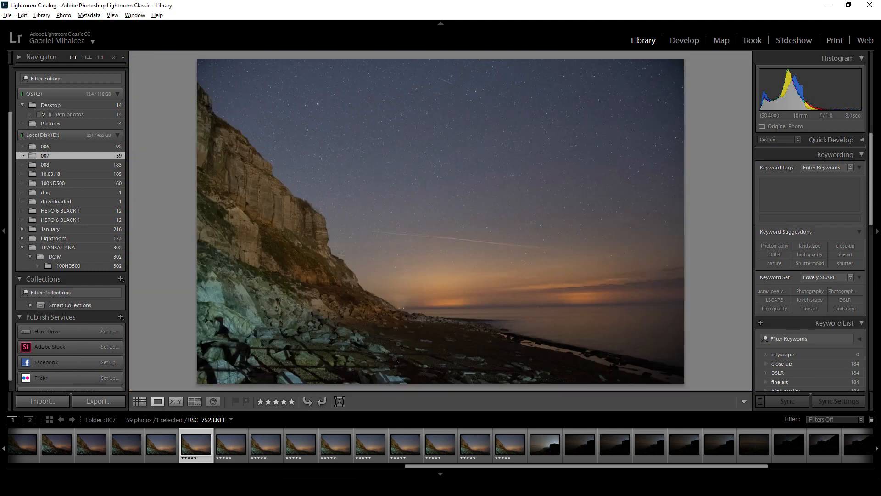
- Compare the rated night-sky frames from DSC_7528.NEF to DSC_7537.NEF and examine the last frame's stars at 1:1
{"action": "left_click", "coordinate": [228, 445]}
{"action": "left_click", "coordinate": [262, 448]}
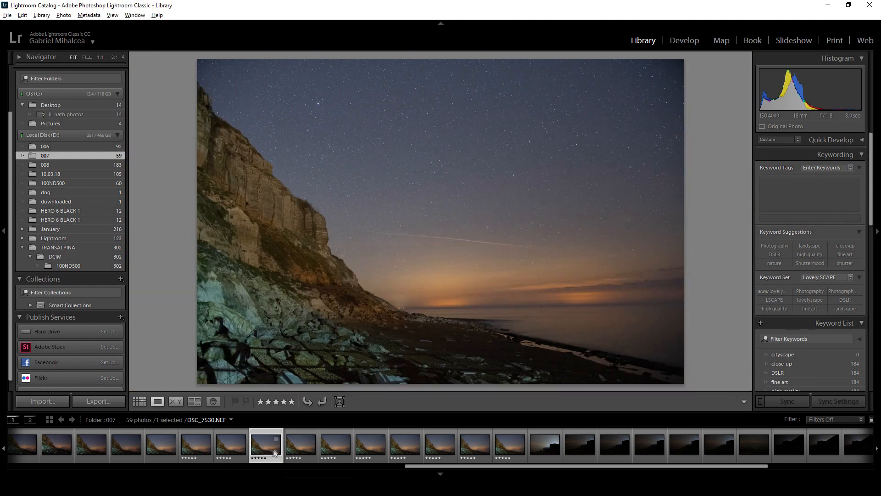
{"action": "left_click", "coordinate": [297, 446]}
{"action": "left_click", "coordinate": [337, 446]}
{"action": "left_click", "coordinate": [365, 446]}
{"action": "left_click", "coordinate": [407, 446]}
{"action": "left_click", "coordinate": [508, 446]}
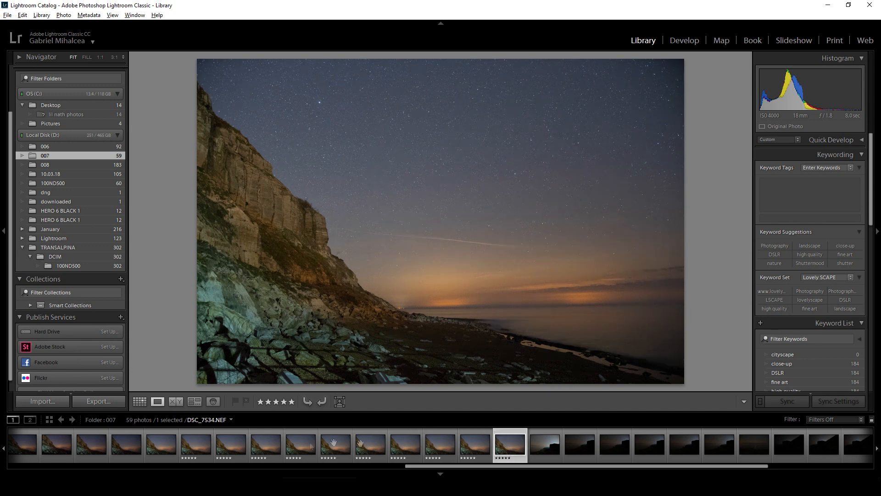
{"action": "left_click", "coordinate": [197, 448]}
{"action": "left_click", "coordinate": [504, 453]}
{"action": "left_click", "coordinate": [554, 220]}
{"action": "left_click_drag", "start_coordinate": [584, 193], "coordinate": [546, 224]}
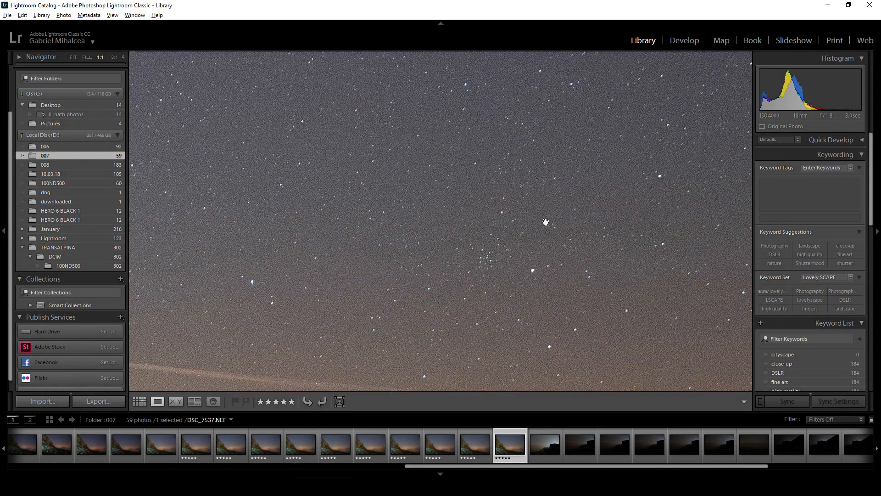
{"action": "left_click", "coordinate": [408, 225]}
- Open DSC_7528.NEF in the Develop module and set its Color noise reduction to 0
{"action": "left_click", "coordinate": [196, 445]}
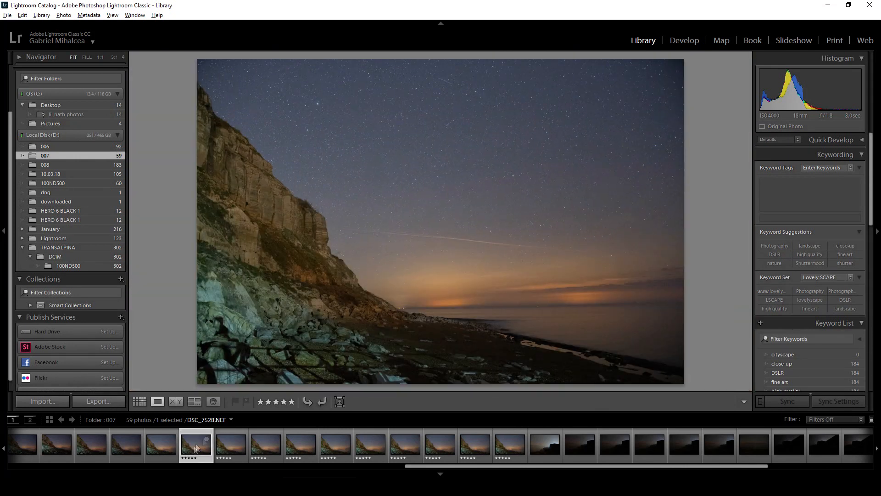
{"action": "left_click", "coordinate": [683, 41]}
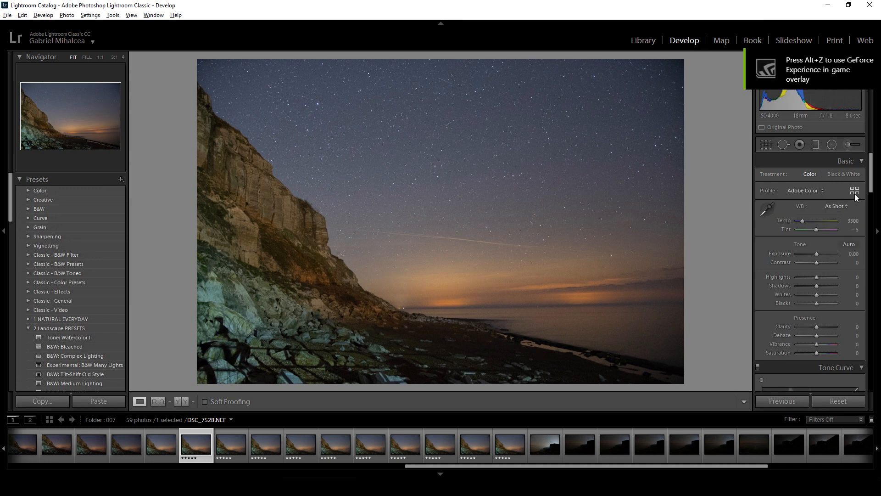
{"action": "left_click_drag", "start_coordinate": [872, 174], "coordinate": [874, 280]}
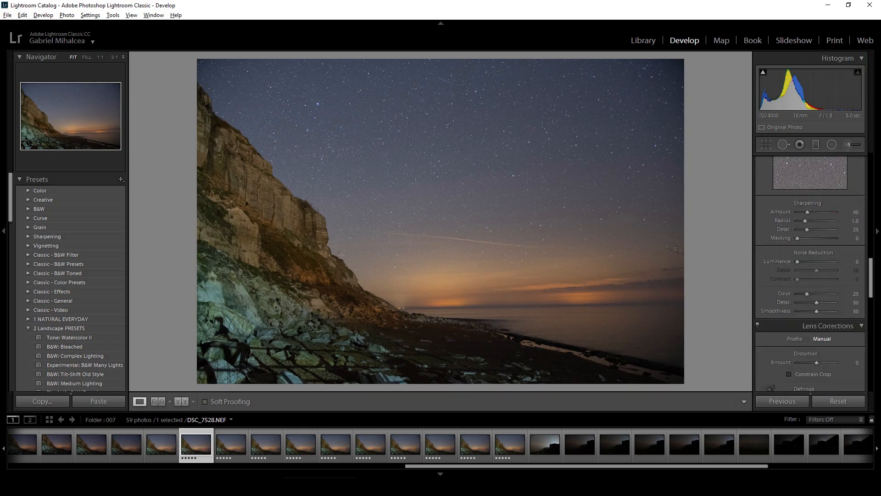
{"action": "left_click", "coordinate": [529, 187]}
{"action": "left_click_drag", "start_coordinate": [530, 154], "coordinate": [639, 277]}
{"action": "left_click_drag", "start_coordinate": [530, 94], "coordinate": [477, 255]}
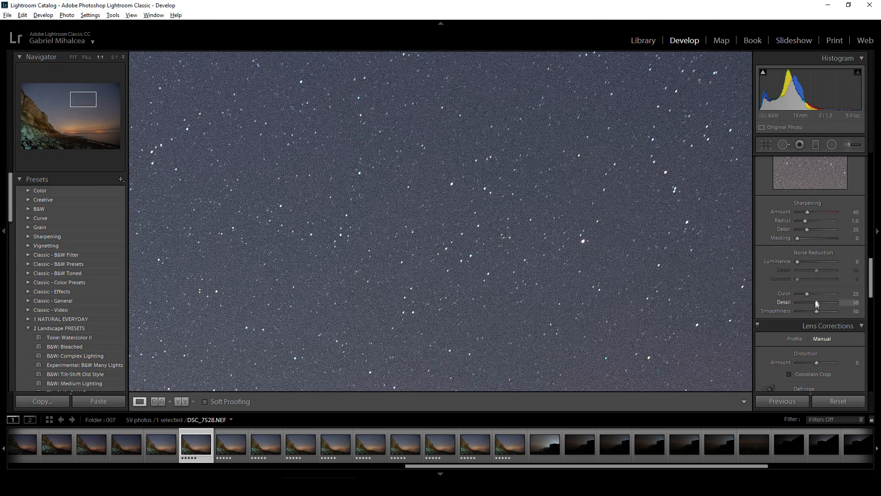
{"action": "left_click_drag", "start_coordinate": [807, 294], "coordinate": [777, 294]}
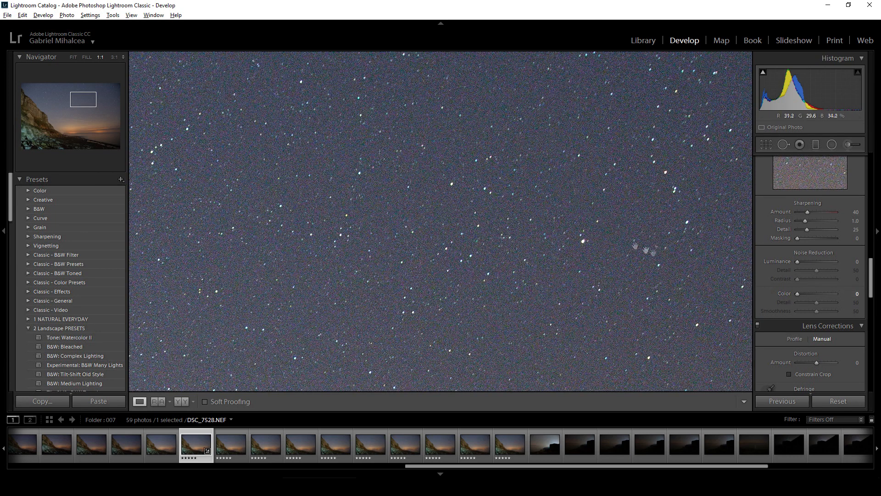
{"action": "left_click", "coordinate": [563, 198]}
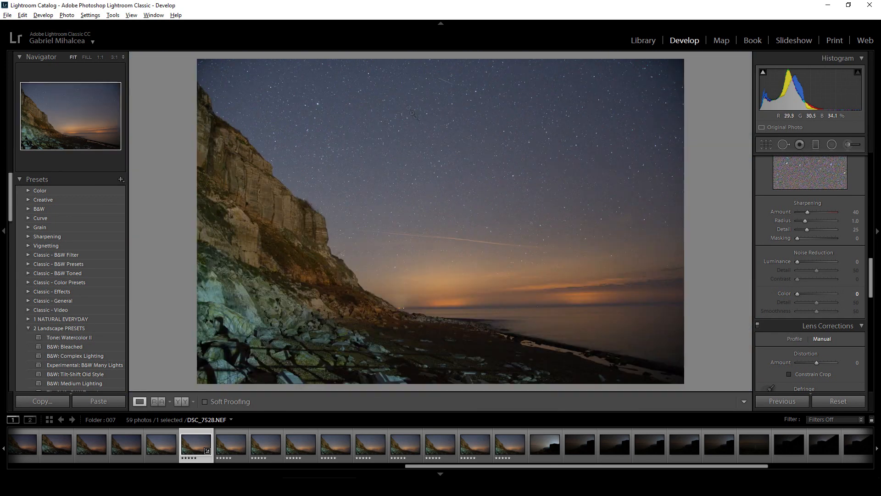
- Turn on Remove Chromatic Aberration and Enable Profile Corrections for the photo
{"action": "left_click", "coordinate": [405, 99]}
{"action": "left_click_drag", "start_coordinate": [296, 127], "coordinate": [648, 212]}
{"action": "left_click", "coordinate": [649, 212]}
{"action": "left_click_drag", "start_coordinate": [871, 275], "coordinate": [863, 294]}
{"action": "left_click", "coordinate": [795, 228]}
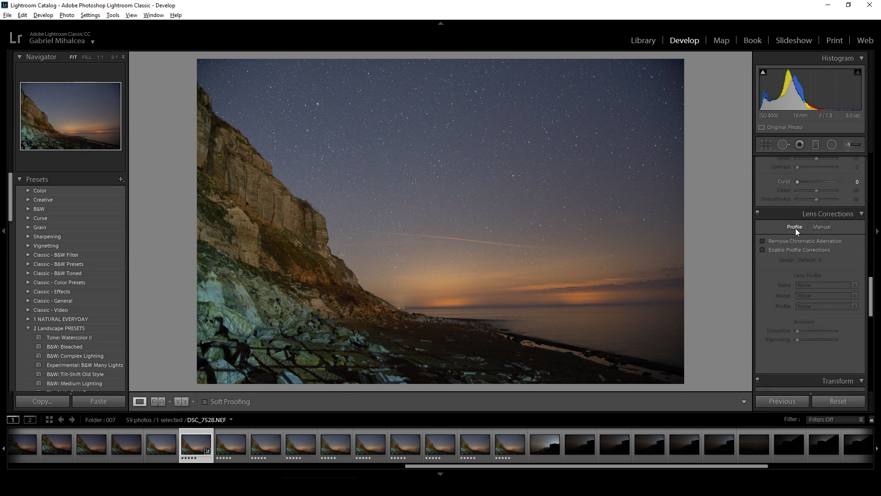
{"action": "left_click", "coordinate": [796, 241]}
{"action": "left_click", "coordinate": [776, 251]}
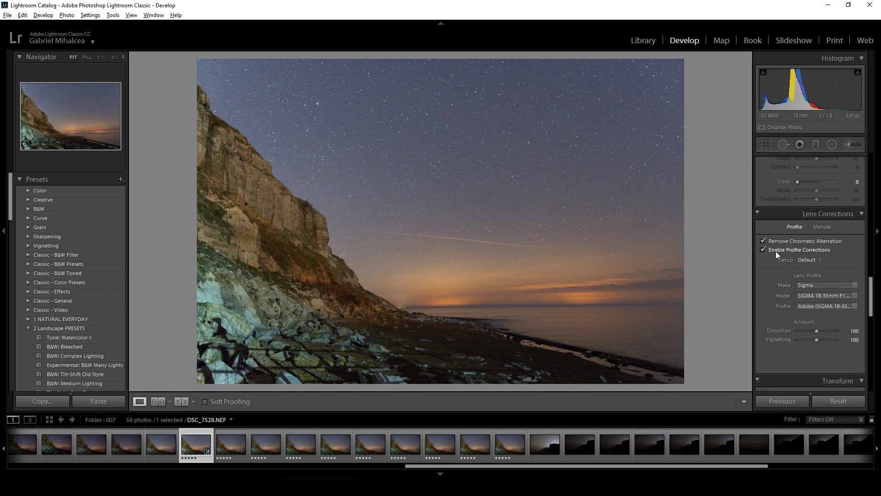
- Set the manual lens vignetting amount to -24 and check the photo at 1:1
{"action": "left_click", "coordinate": [818, 226]}
{"action": "left_click_drag", "start_coordinate": [816, 345], "coordinate": [810, 346]}
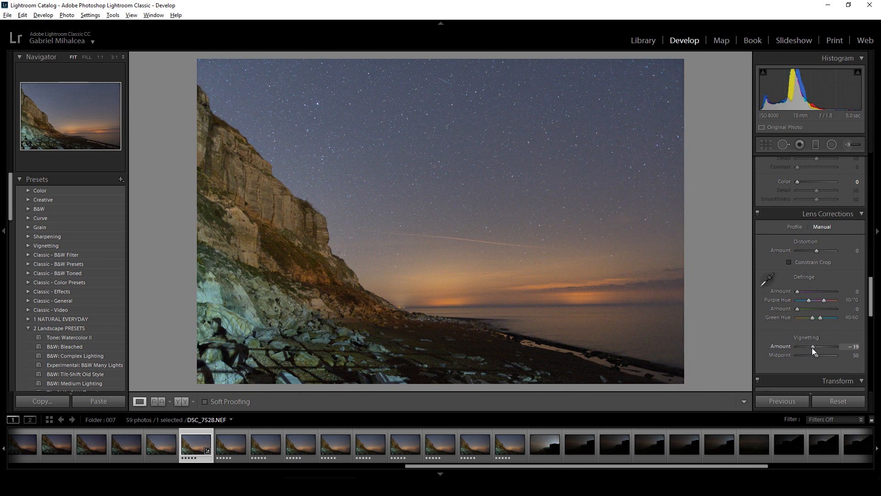
{"action": "left_click_drag", "start_coordinate": [813, 347], "coordinate": [811, 348]}
{"action": "left_click", "coordinate": [663, 100]}
{"action": "left_click_drag", "start_coordinate": [289, 316], "coordinate": [607, 193]}
{"action": "left_click", "coordinate": [606, 193]}
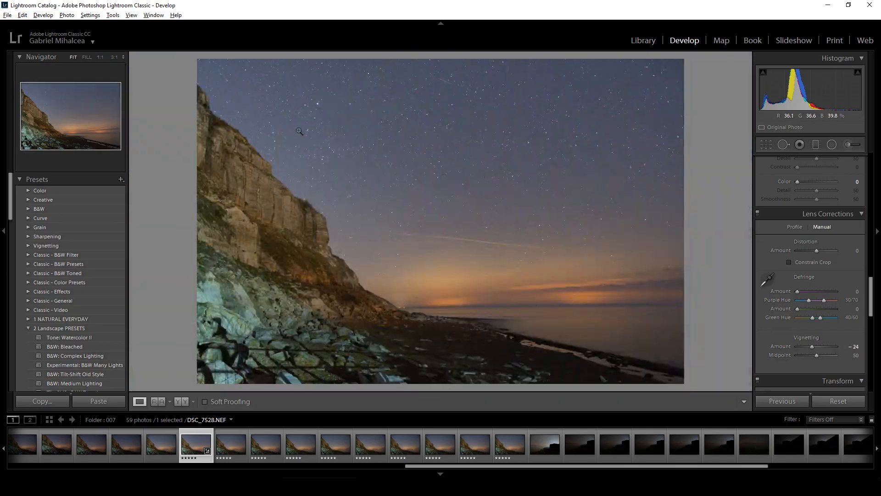
- Examine the sky's noise and stars and the cliff edge at 1:1 magnification
{"action": "left_click", "coordinate": [236, 104]}
{"action": "left_click_drag", "start_coordinate": [296, 101], "coordinate": [315, 176]}
{"action": "left_click_drag", "start_coordinate": [556, 306], "coordinate": [458, 116]}
{"action": "left_click", "coordinate": [461, 120]}
{"action": "left_click", "coordinate": [495, 158]}
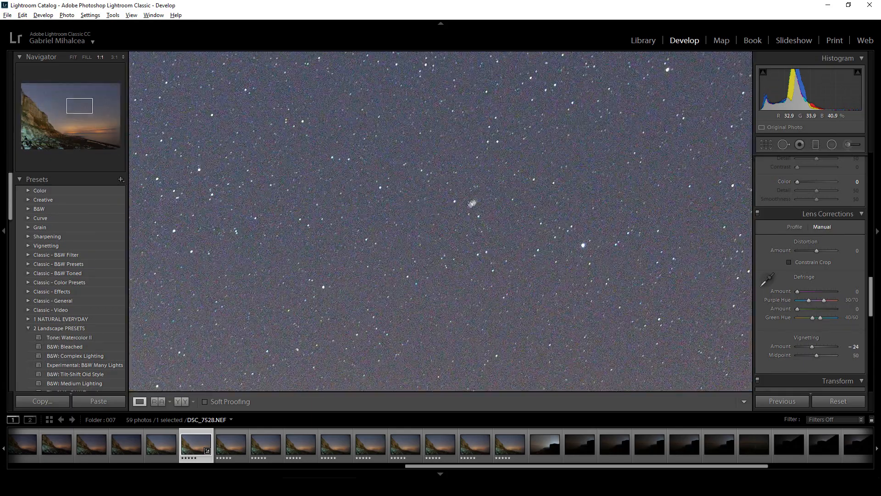
{"action": "left_click", "coordinate": [473, 204]}
{"action": "left_click", "coordinate": [314, 267]}
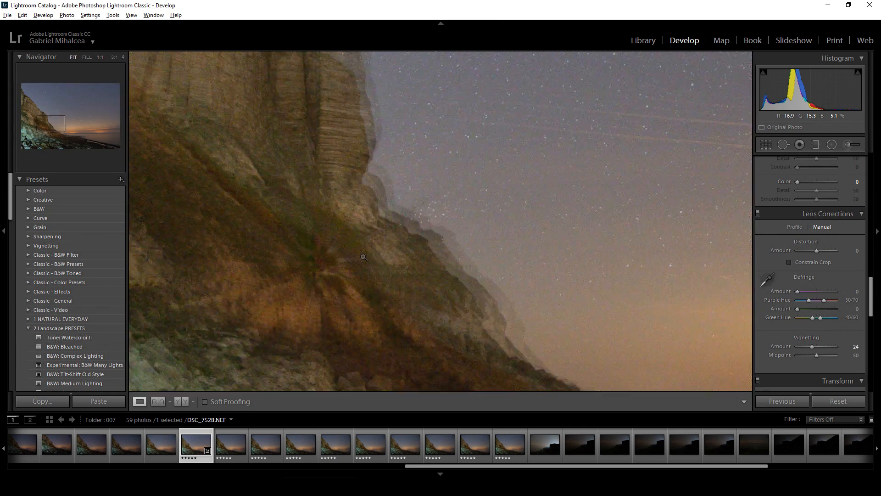
{"action": "left_click", "coordinate": [316, 264]}
- Set the photo's Contrast to +21 and Clarity to +10, and review the sky at 1:1
{"action": "left_click_drag", "start_coordinate": [872, 309], "coordinate": [865, 175]}
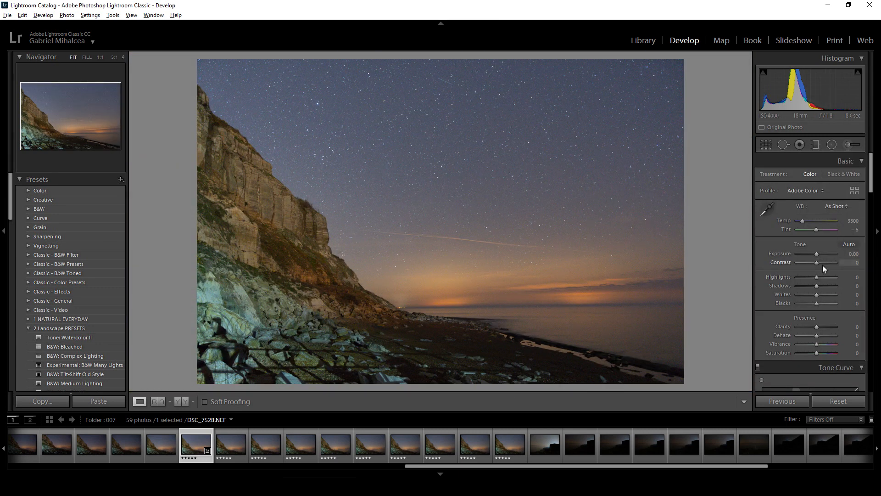
{"action": "left_click_drag", "start_coordinate": [820, 264], "coordinate": [820, 265]}
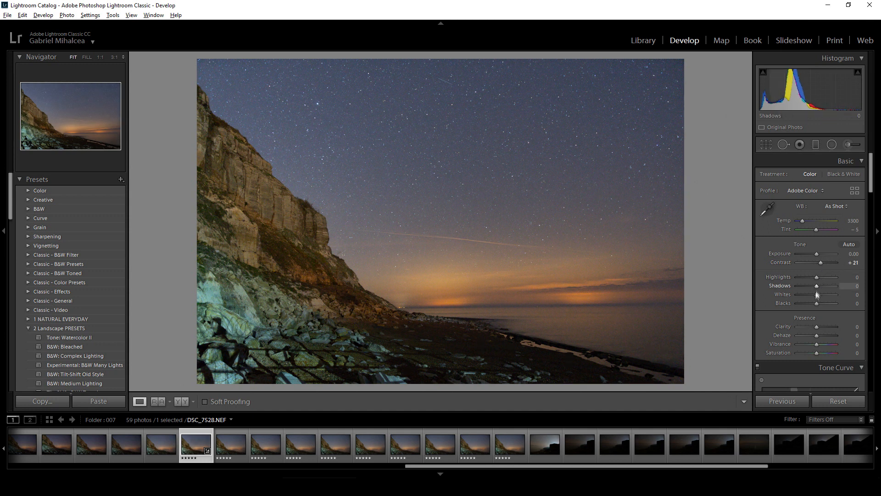
{"action": "mouse_move", "coordinate": [822, 327]}
{"action": "left_mouse_down"}
{"action": "mouse_move", "coordinate": [838, 328]}
{"action": "mouse_move", "coordinate": [818, 328]}
{"action": "left_mouse_up"}
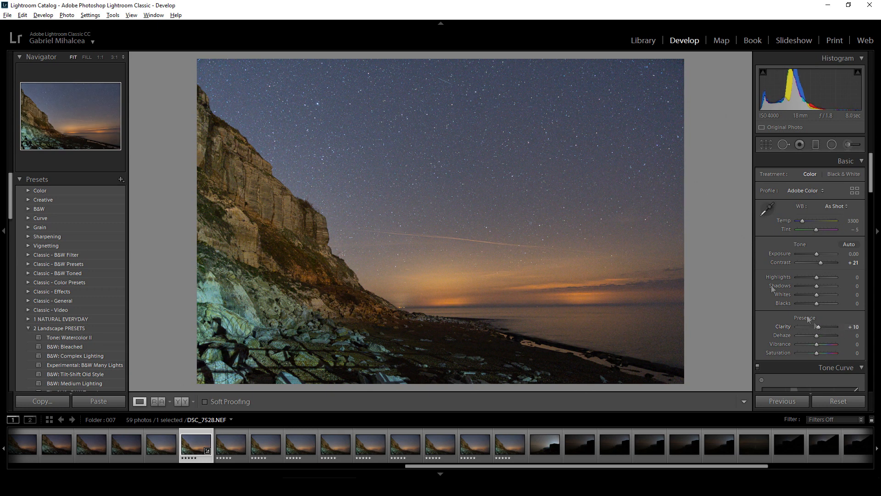
{"action": "left_click", "coordinate": [437, 140]}
{"action": "left_click_drag", "start_coordinate": [418, 235], "coordinate": [463, 184]}
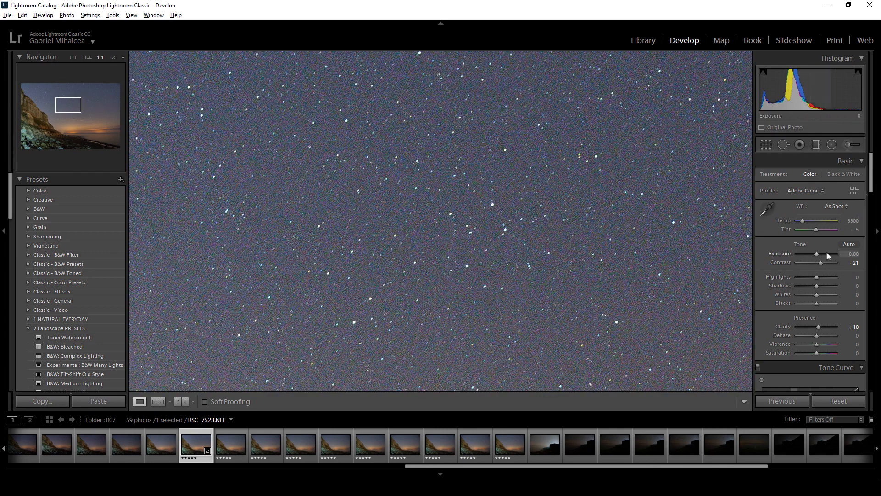
{"action": "left_click_drag", "start_coordinate": [871, 189], "coordinate": [862, 276]}
{"action": "left_click", "coordinate": [452, 220]}
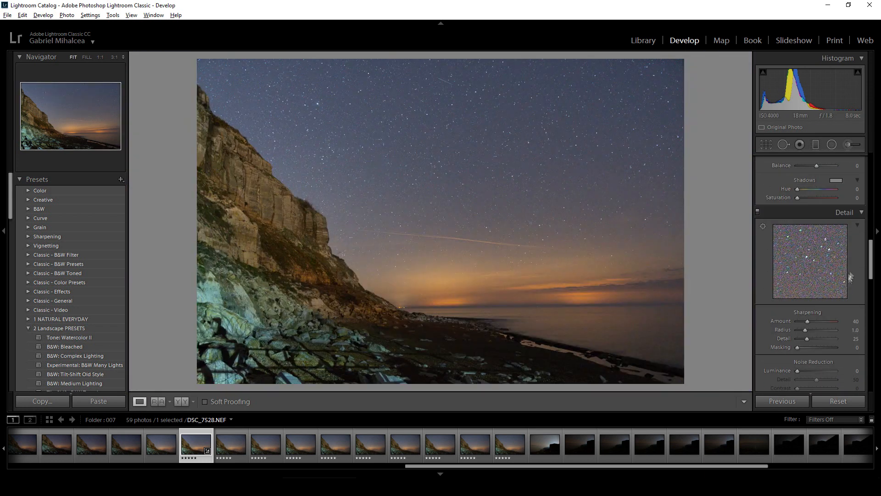
{"action": "left_click_drag", "start_coordinate": [871, 254], "coordinate": [869, 321]}
{"action": "left_click", "coordinate": [514, 195]}
{"action": "left_click", "coordinate": [504, 183]}
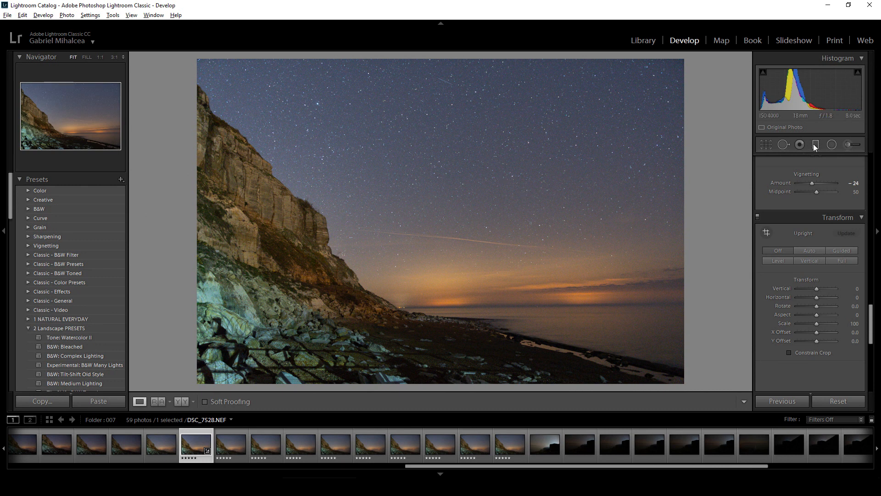
- Straighten the photo along the sea horizon, fine-tune the angle to 0.56, and apply the crop
{"action": "left_click", "coordinate": [767, 144]}
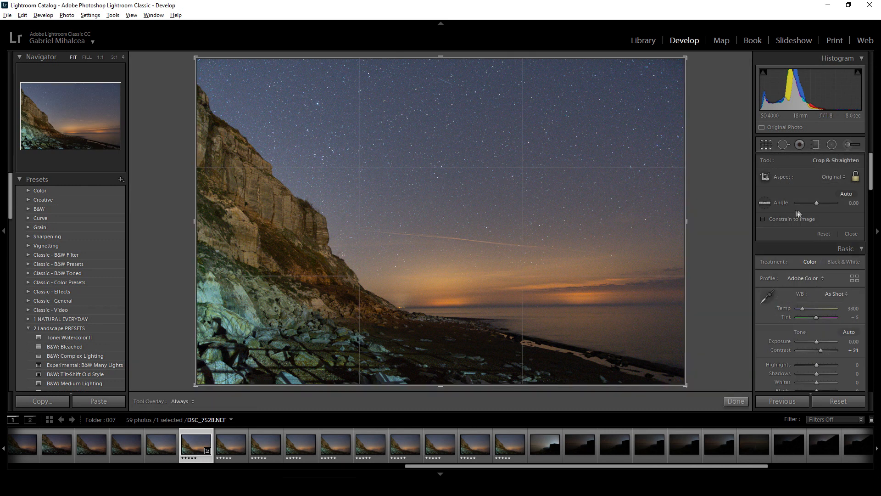
{"action": "left_click", "coordinate": [764, 202]}
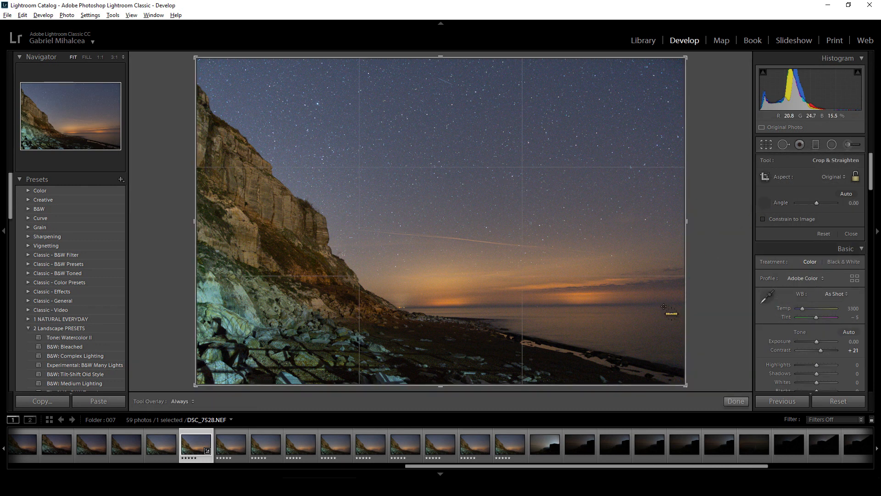
{"action": "left_click_drag", "start_coordinate": [682, 305], "coordinate": [399, 309]}
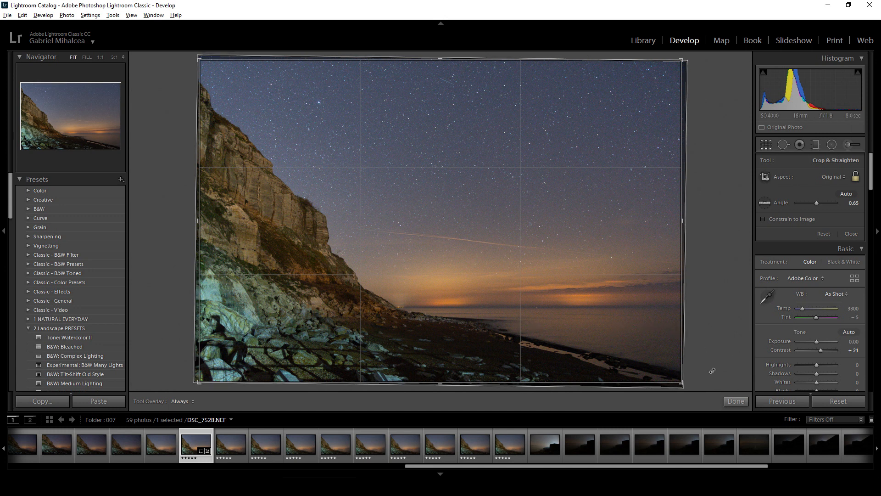
{"action": "left_click_drag", "start_coordinate": [714, 371], "coordinate": [715, 369]}
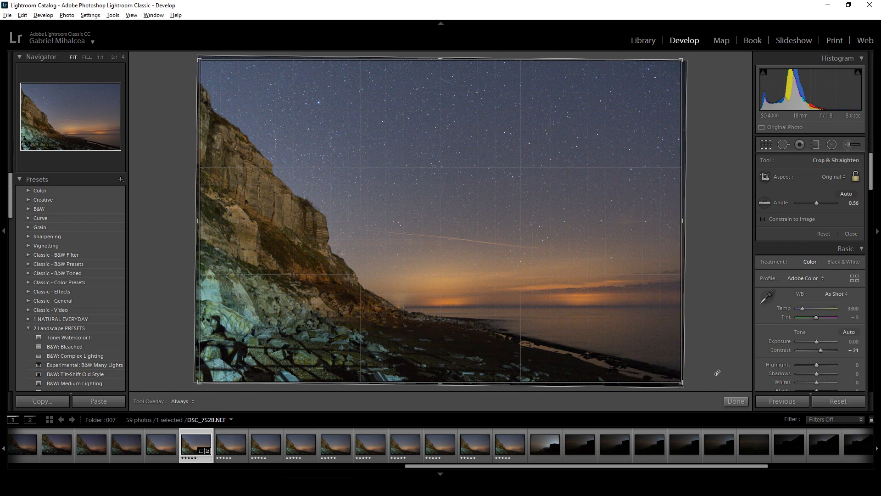
{"action": "left_click", "coordinate": [743, 401]}
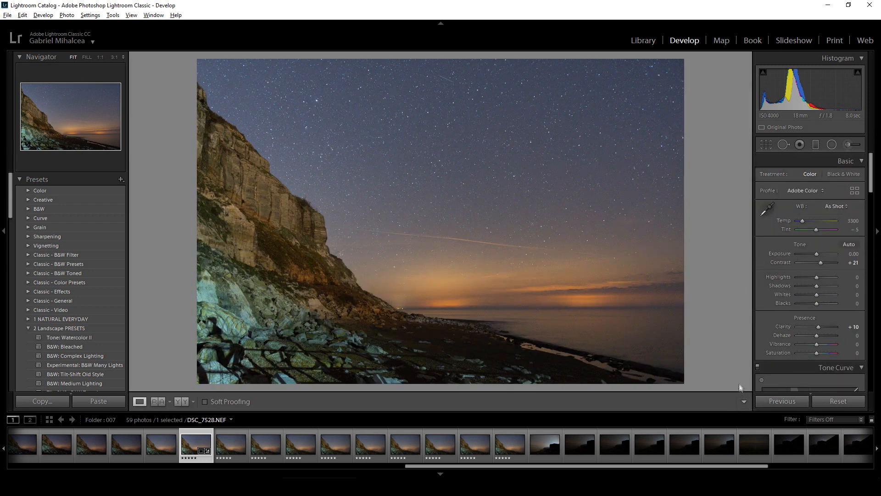
{"action": "left_click", "coordinate": [627, 317]}
{"action": "left_click_drag", "start_coordinate": [454, 294], "coordinate": [712, 297]}
{"action": "left_click", "coordinate": [473, 283]}
- Select the ten rated frames DSC_7528 to DSC_7537 and synchronize all develop settings across them
{"action": "left_click", "coordinate": [505, 443], "text": "shift"}
{"action": "left_click", "coordinate": [787, 401]}
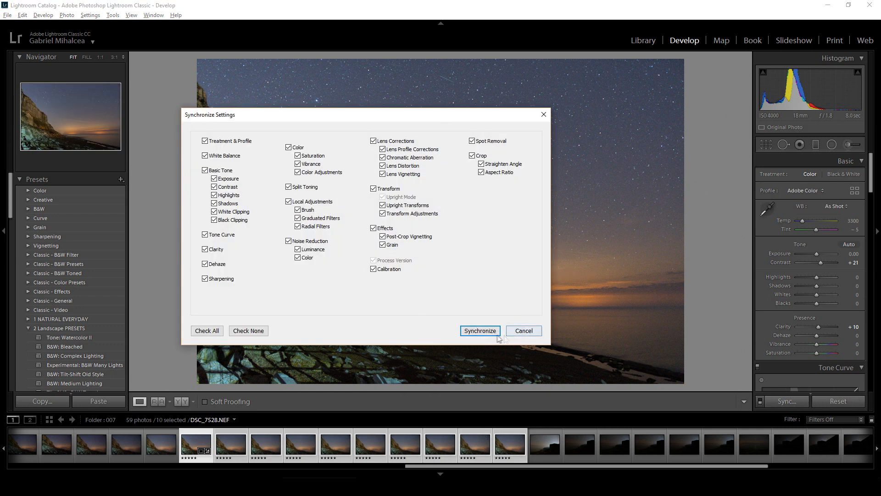
{"action": "left_click", "coordinate": [480, 331]}
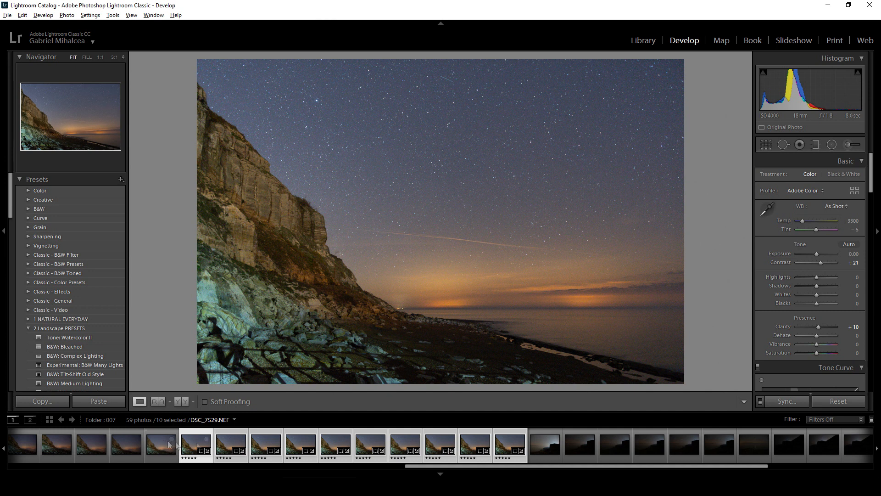
- Open the ten selected photos as layers of one document in Photoshop
{"action": "right_click", "coordinate": [192, 445]}
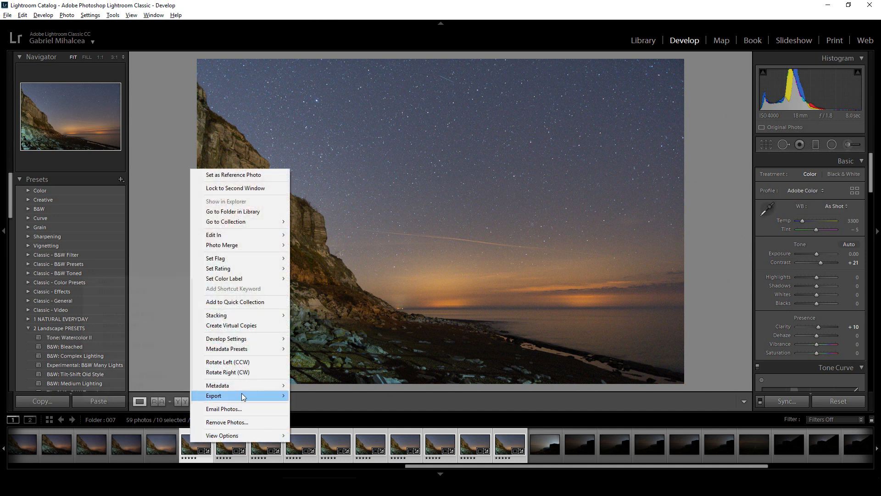
{"action": "mouse_move", "coordinate": [244, 396]}
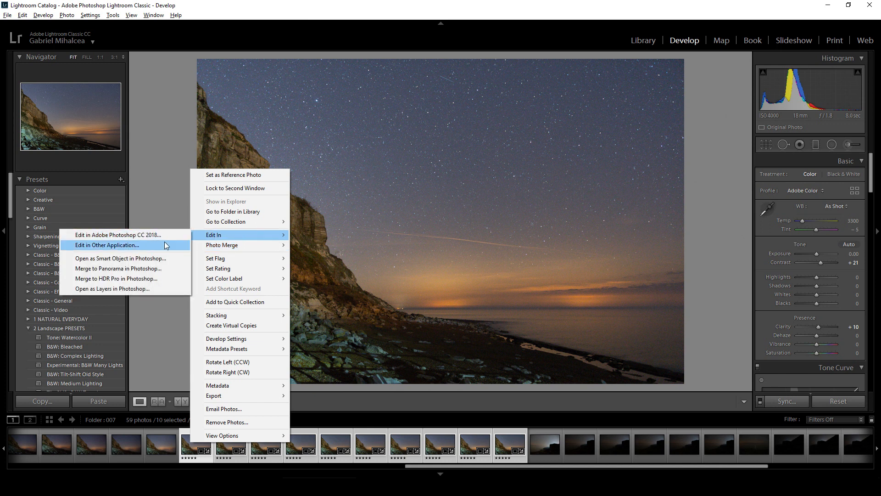
{"action": "left_click", "coordinate": [153, 289]}
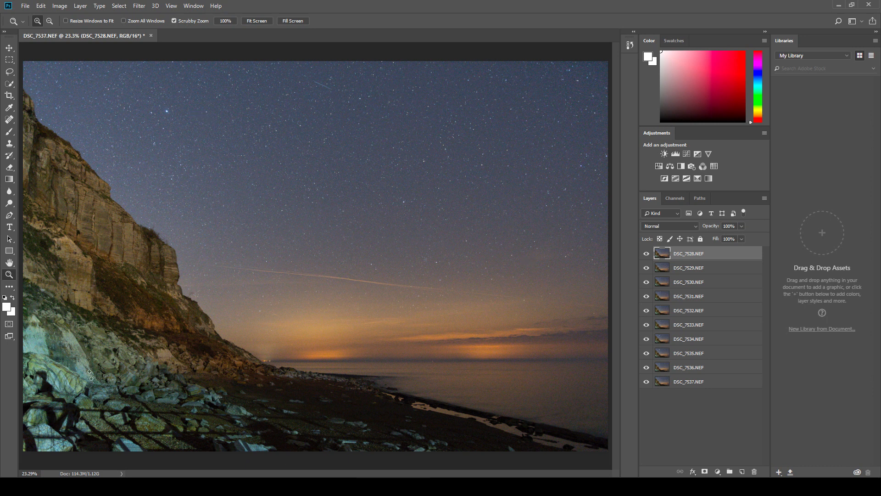
- Duplicate all ten photo layers and convert the copies into a single smart object
{"action": "left_click", "coordinate": [702, 385], "text": "shift"}
{"action": "left_click_drag", "start_coordinate": [704, 386], "coordinate": [742, 472]}
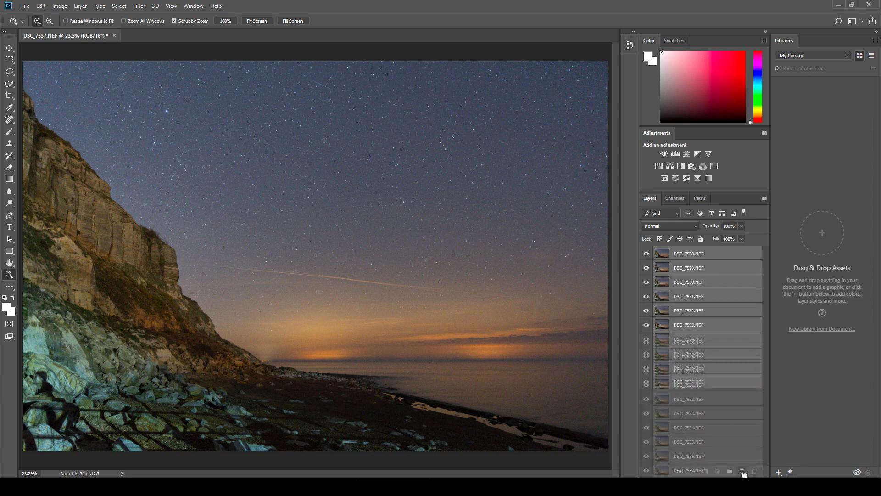
{"action": "left_click_drag", "start_coordinate": [765, 360], "coordinate": [765, 341]}
{"action": "right_click", "coordinate": [717, 296]}
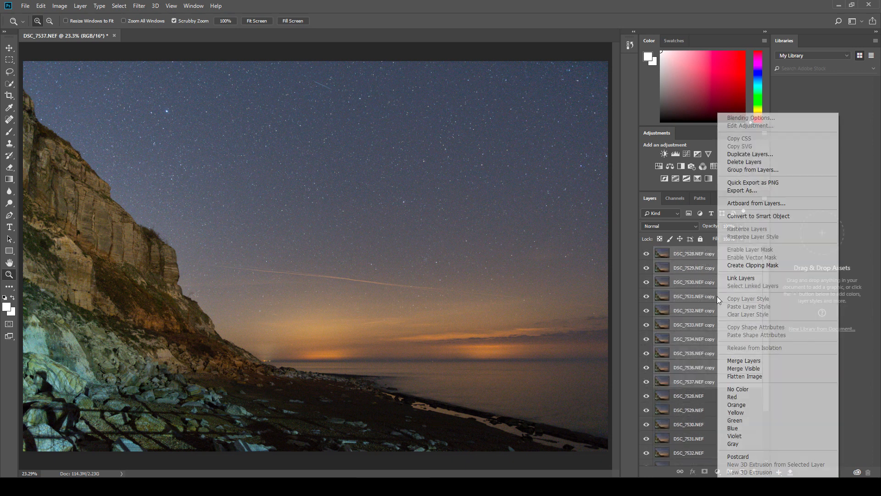
{"action": "left_click", "coordinate": [793, 220]}
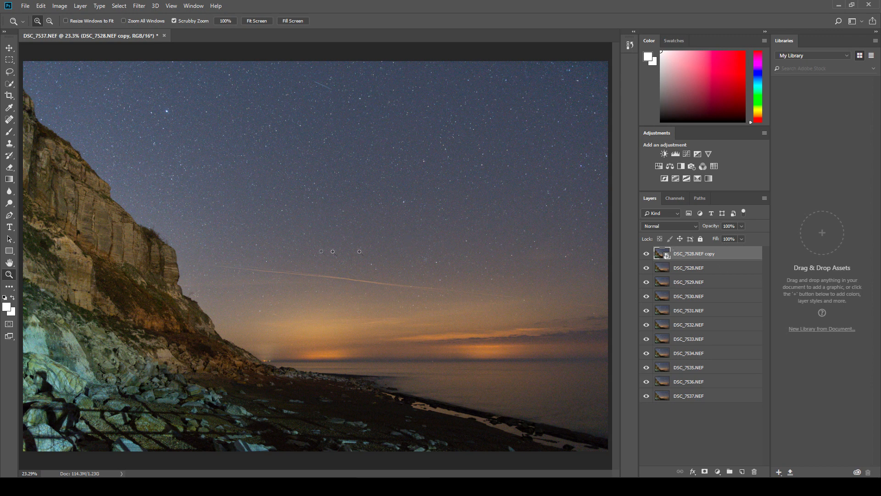
- Set the stack mode of the DSC_7528.NEF copy smart object to Median
{"action": "left_click_drag", "start_coordinate": [159, 265], "coordinate": [134, 295]}
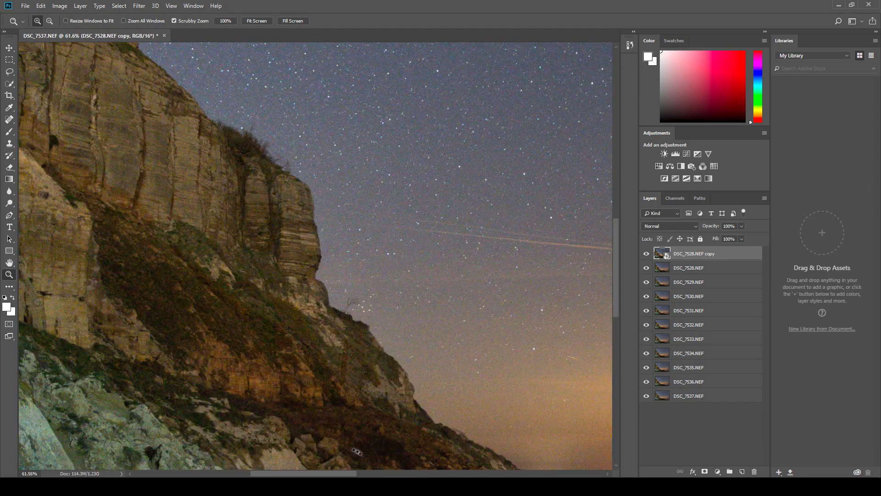
{"action": "left_click_drag", "start_coordinate": [342, 476], "coordinate": [317, 473]}
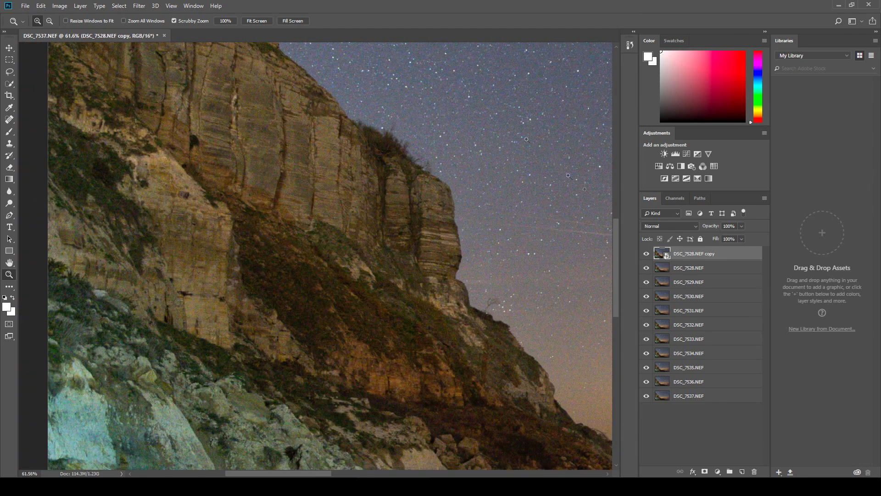
{"action": "left_click", "coordinate": [327, 307]}
{"action": "right_click", "coordinate": [309, 280]}
{"action": "left_click", "coordinate": [320, 286]}
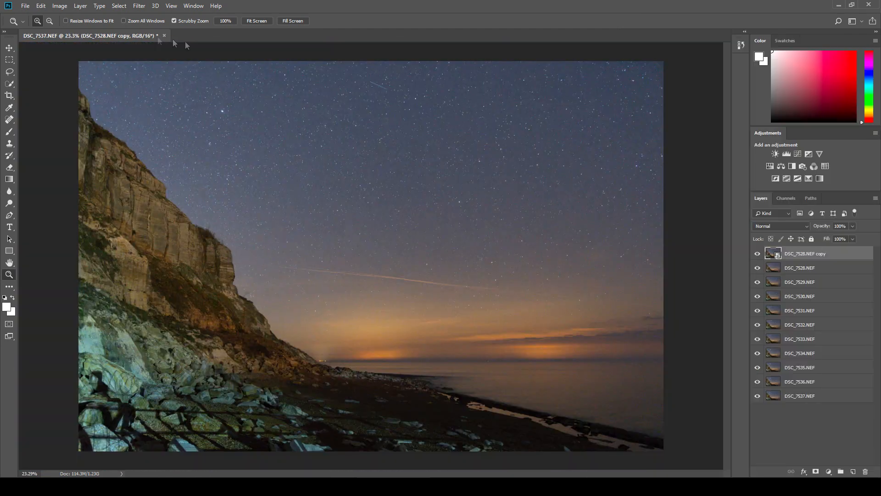
{"action": "left_click", "coordinate": [80, 6]}
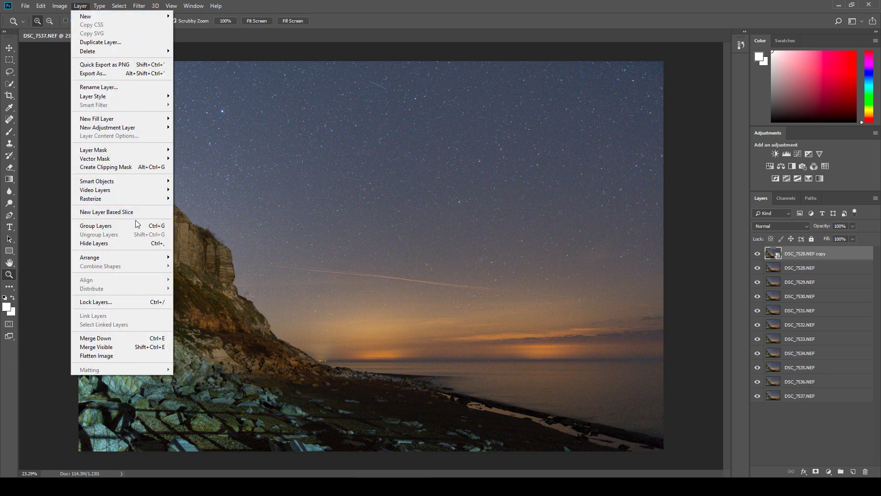
{"action": "left_click", "coordinate": [134, 89]}
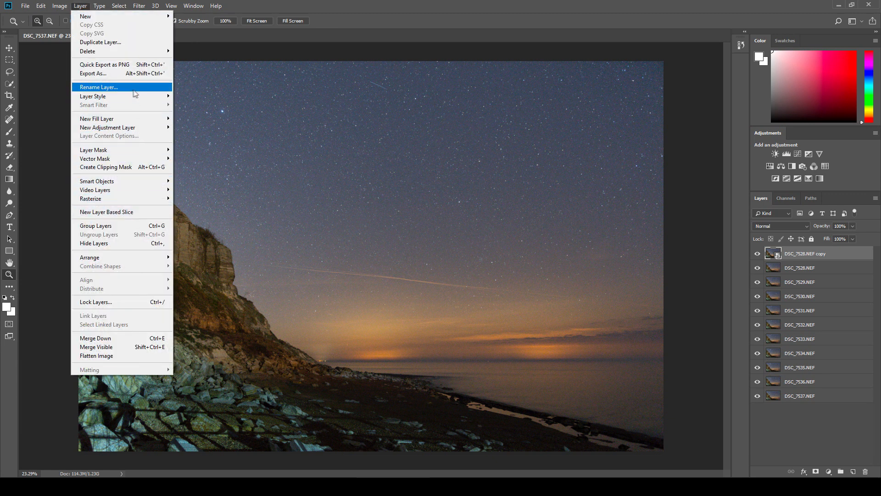
{"action": "mouse_move", "coordinate": [147, 183]}
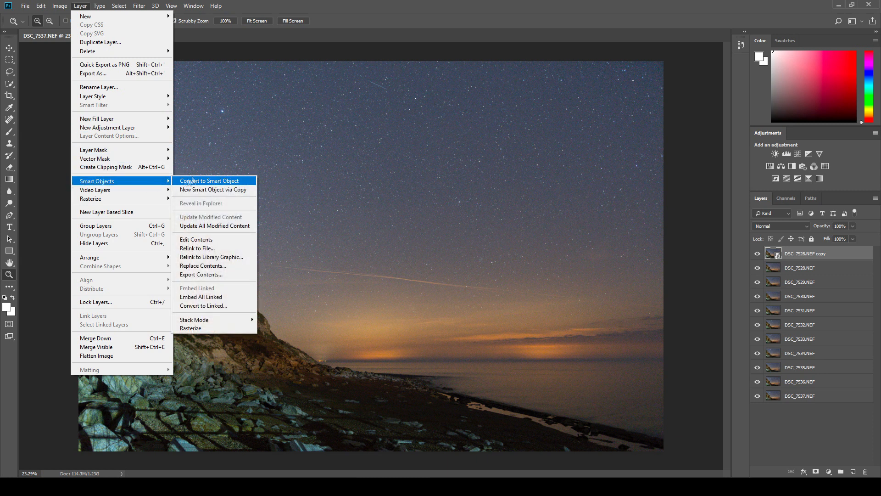
{"action": "mouse_move", "coordinate": [236, 321]}
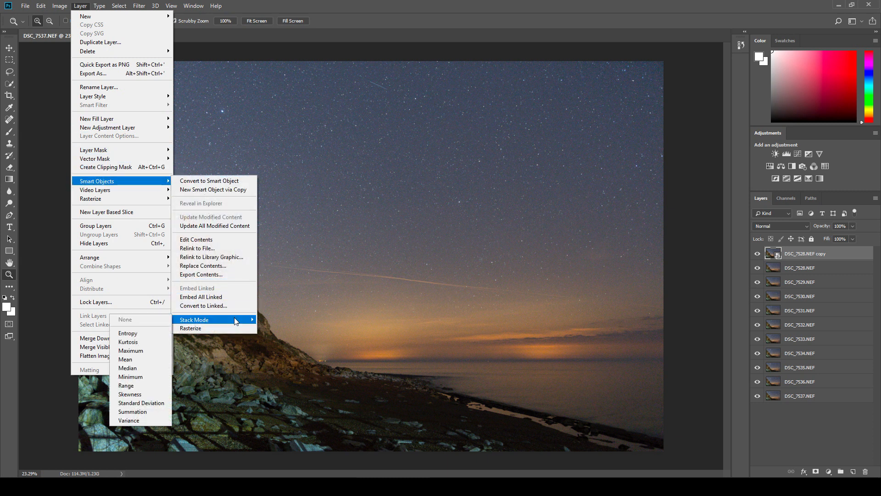
{"action": "left_click", "coordinate": [126, 368]}
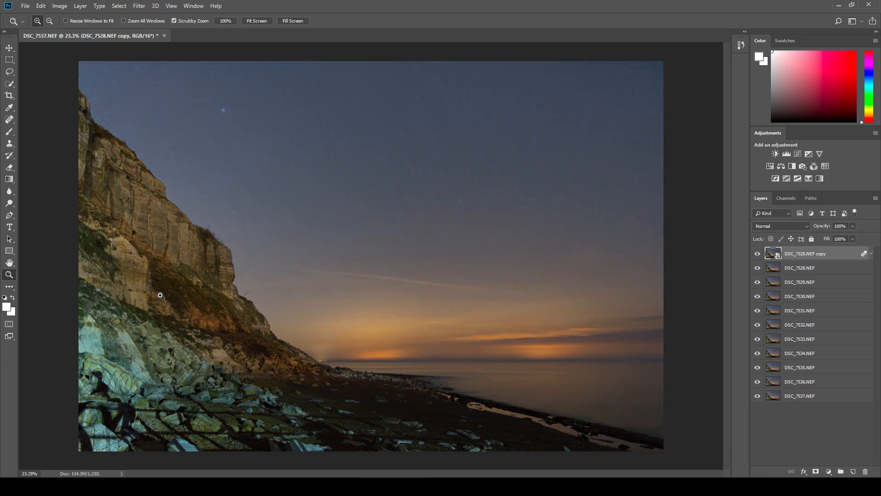
- Examine the noise on the cliff and rocks at 100% with the smart object hidden and shown
{"action": "left_click", "coordinate": [144, 296]}
{"action": "left_click", "coordinate": [144, 296]}
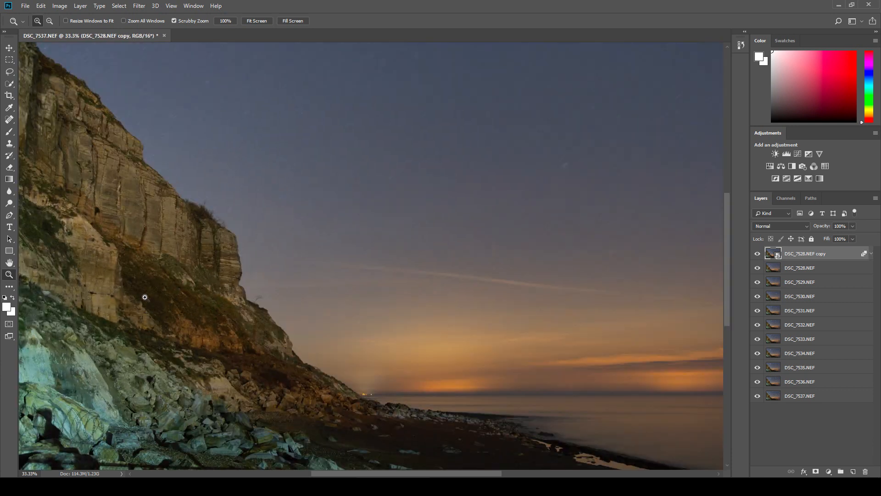
{"action": "left_click", "coordinate": [144, 298]}
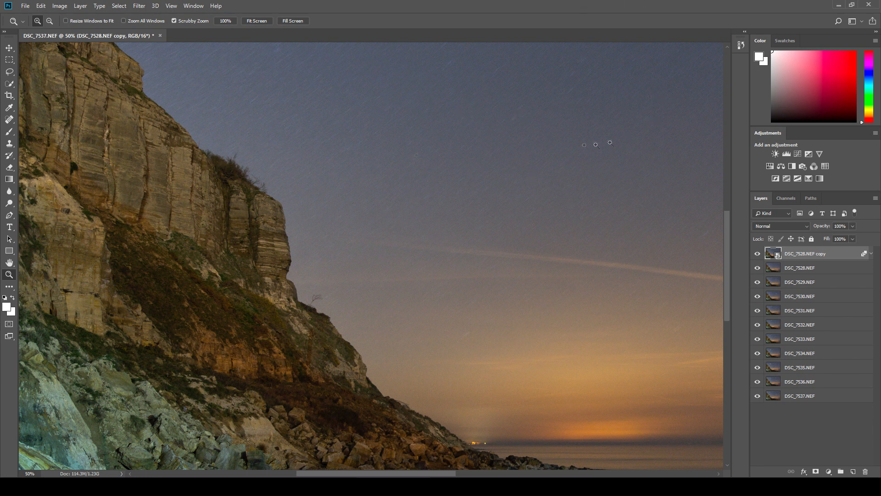
{"action": "left_click_drag", "start_coordinate": [728, 229], "coordinate": [720, 259]}
{"action": "left_click_drag", "start_coordinate": [428, 474], "coordinate": [385, 474]}
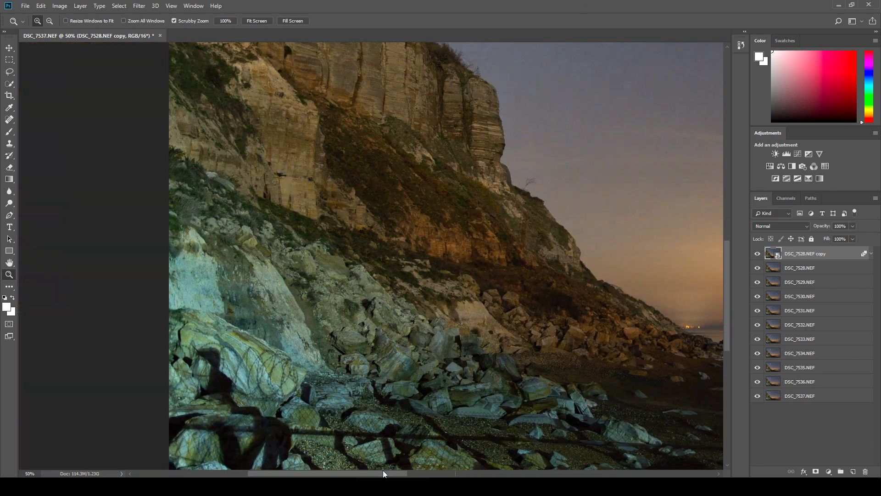
{"action": "left_click", "coordinate": [467, 121]}
{"action": "left_click", "coordinate": [467, 121]}
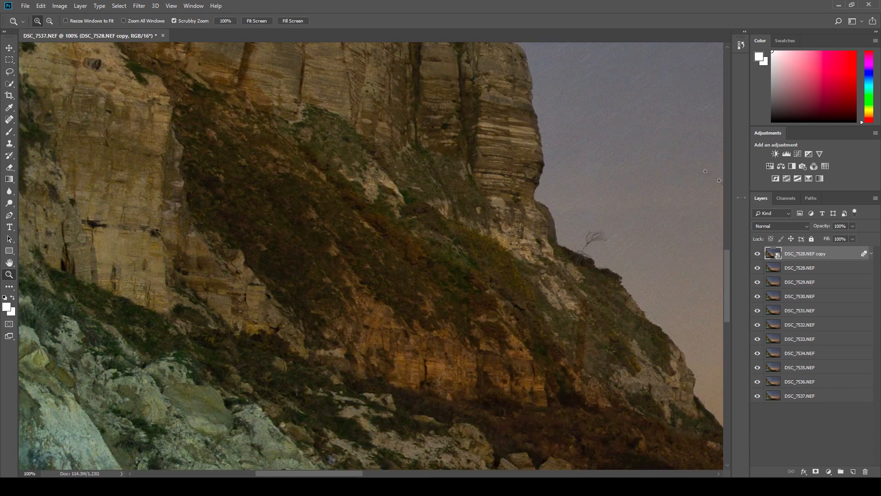
{"action": "left_click_drag", "start_coordinate": [729, 266], "coordinate": [730, 241]}
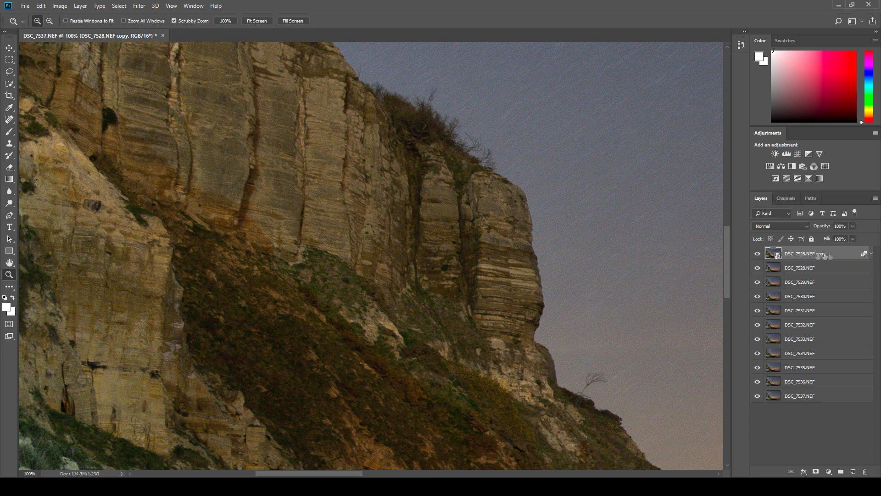
{"action": "left_click", "coordinate": [758, 255]}
{"action": "left_click", "coordinate": [758, 255]}
{"action": "left_click", "coordinate": [758, 255]}
{"action": "left_click", "coordinate": [758, 255]}
{"action": "right_click", "coordinate": [425, 235]}
{"action": "left_click", "coordinate": [428, 236]}
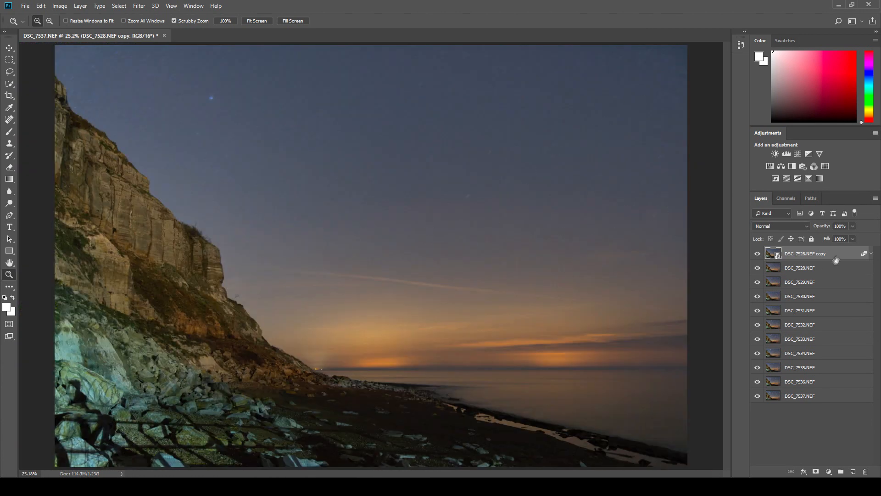
- Rename the smart object layer as FOREGROUND and move it to the bottom of the layer stack
{"action": "right_click", "coordinate": [822, 255]}
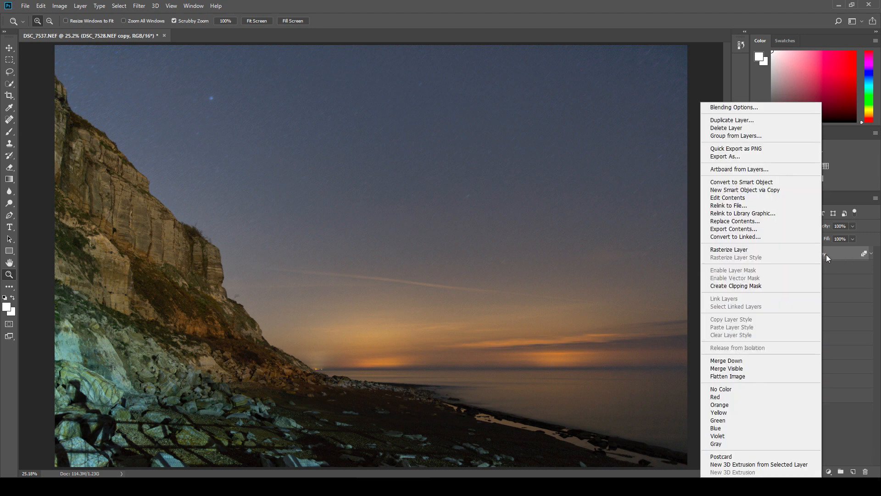
{"action": "left_click", "coordinate": [826, 254]}
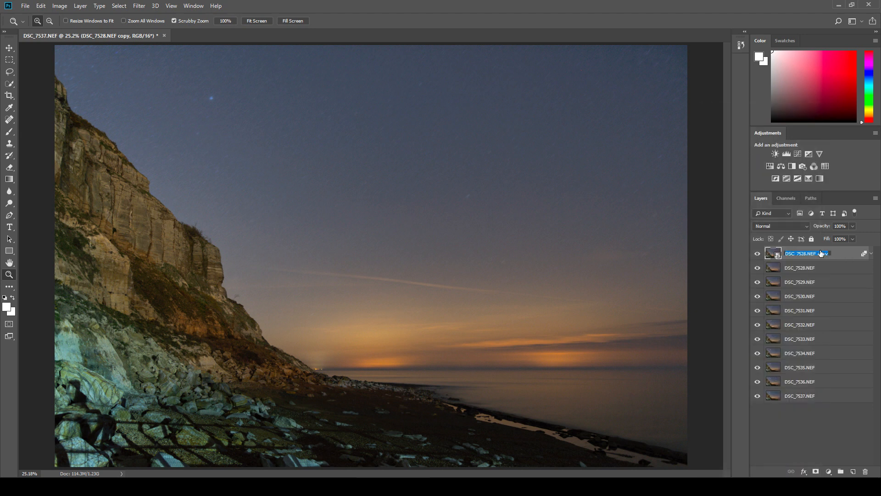
{"action": "type", "text": "FORE"}
{"action": "key", "text": "Return"}
{"action": "left_click_drag", "start_coordinate": [821, 253], "coordinate": [797, 406]}
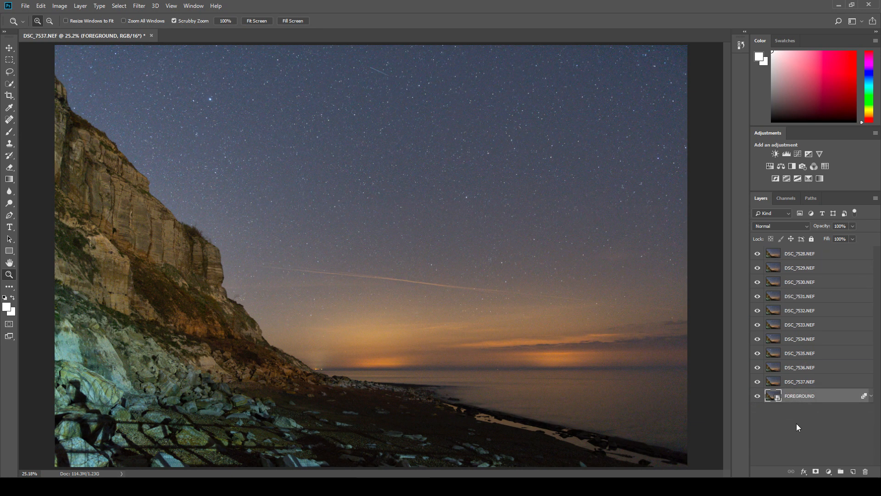
{"action": "left_click", "coordinate": [797, 424]}
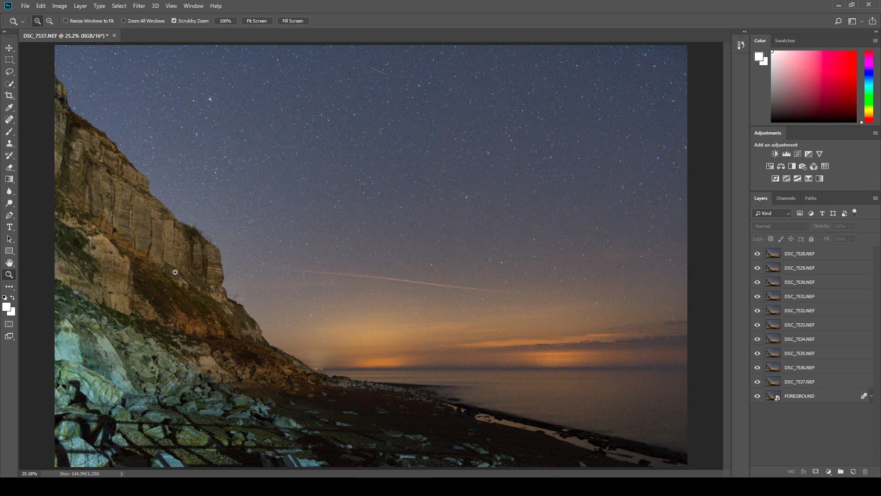
- Hide FOREGROUND and the frames DSC_7528 to DSC_7535, keeping DSC_7537 and DSC_7536 visible, with DSC_7536 selected
{"action": "right_click", "coordinate": [317, 191]}
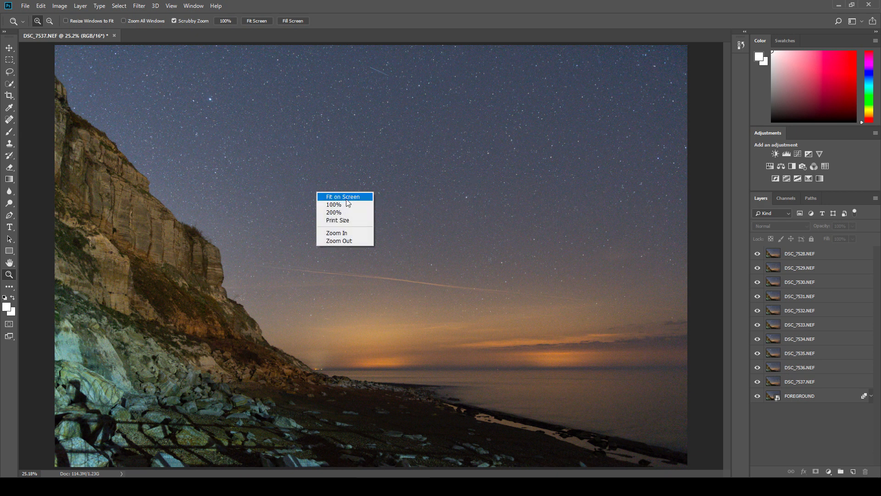
{"action": "left_click", "coordinate": [345, 196]}
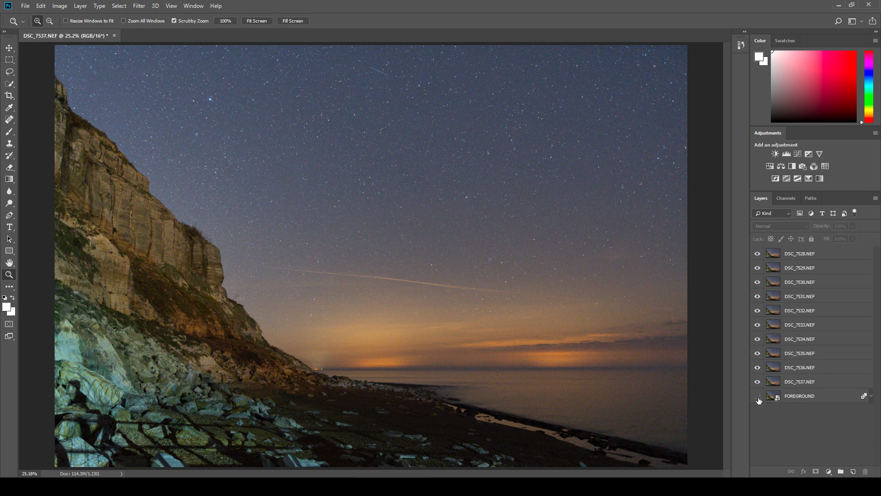
{"action": "left_click_drag", "start_coordinate": [758, 256], "coordinate": [758, 369]}
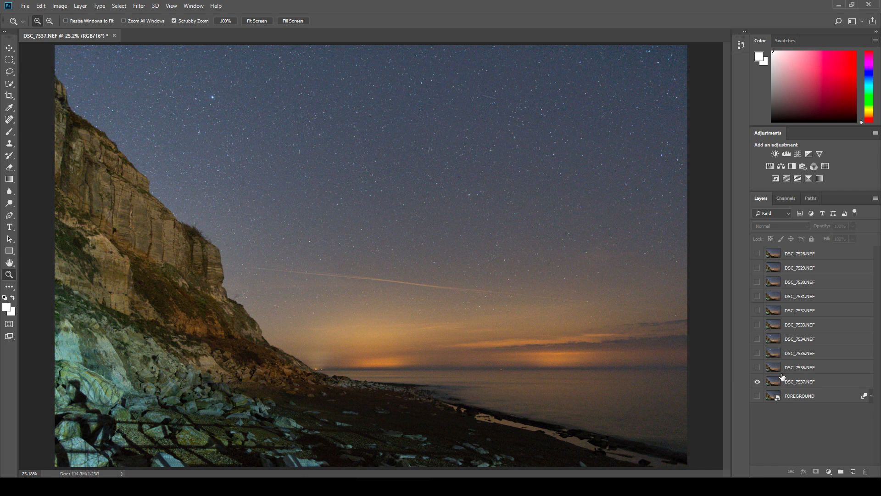
{"action": "left_click", "coordinate": [794, 382]}
{"action": "left_click", "coordinate": [791, 369]}
{"action": "left_click", "coordinate": [757, 368]}
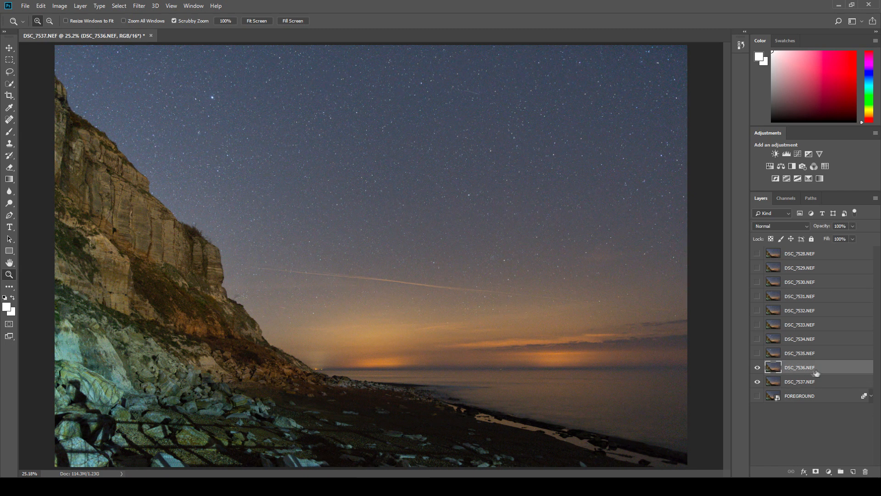
- Set the blend mode of layer DSC_7536 to Difference
{"action": "left_click", "coordinate": [806, 227]}
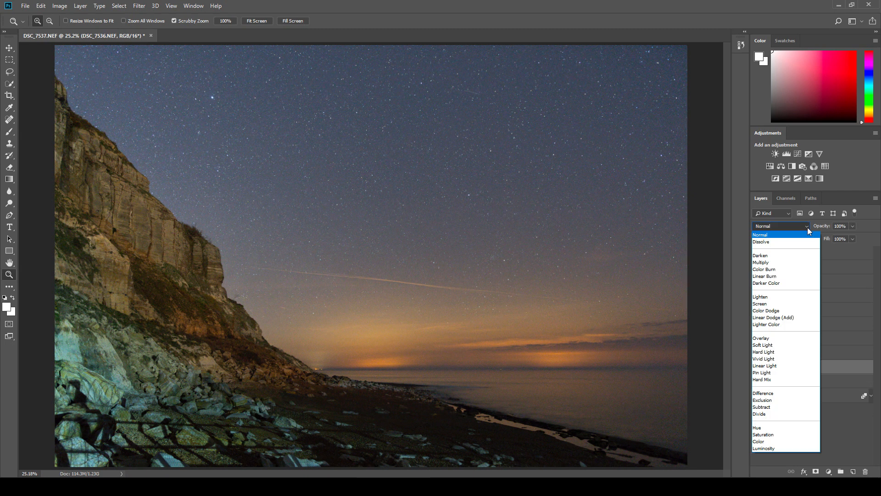
{"action": "left_click", "coordinate": [771, 396]}
{"action": "left_click", "coordinate": [357, 246]}
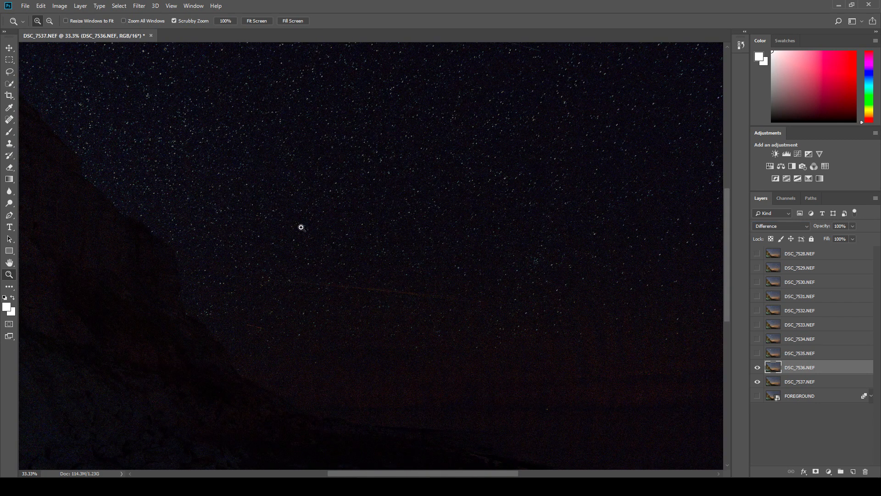
- Transform layer DSC_7536 to X 2739.50 px and Y 1823.00 px so its stars align with DSC_7537, and apply it
{"action": "key", "text": "ctrl+t"}
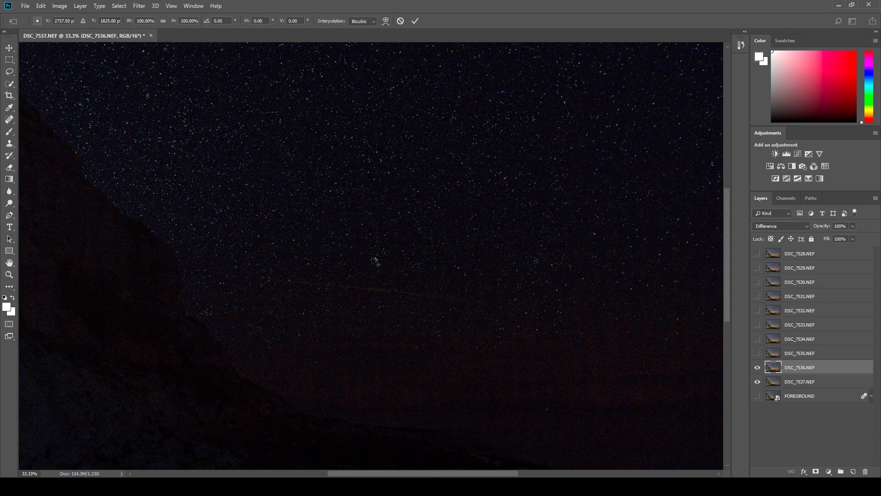
{"action": "left_click", "coordinate": [400, 21]}
{"action": "right_click", "coordinate": [378, 267]}
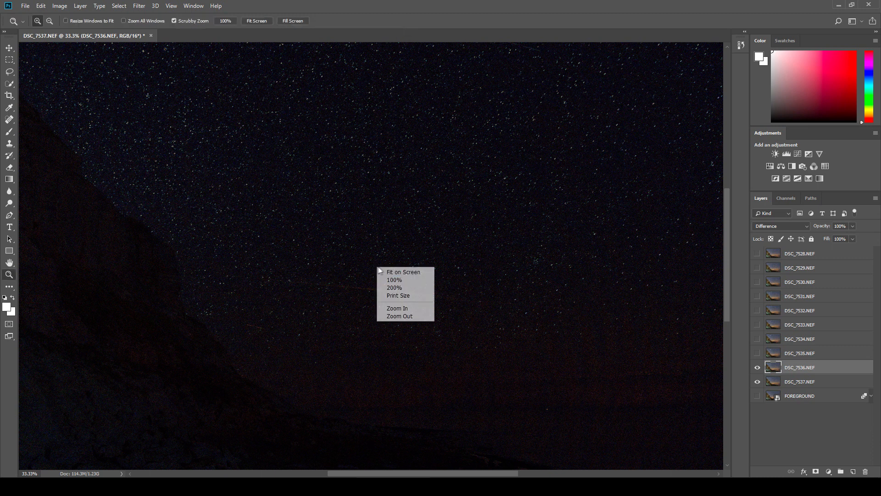
{"action": "left_click", "coordinate": [393, 289]}
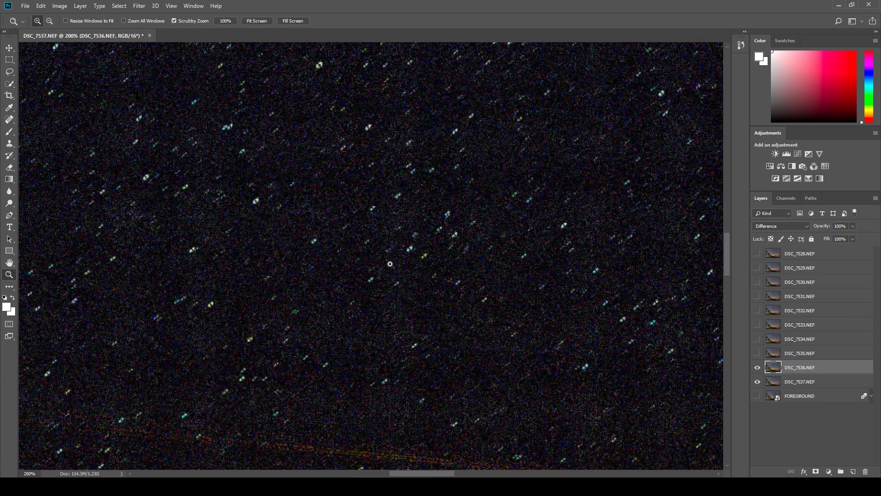
{"action": "right_click", "coordinate": [367, 263]}
{"action": "left_click", "coordinate": [380, 286]}
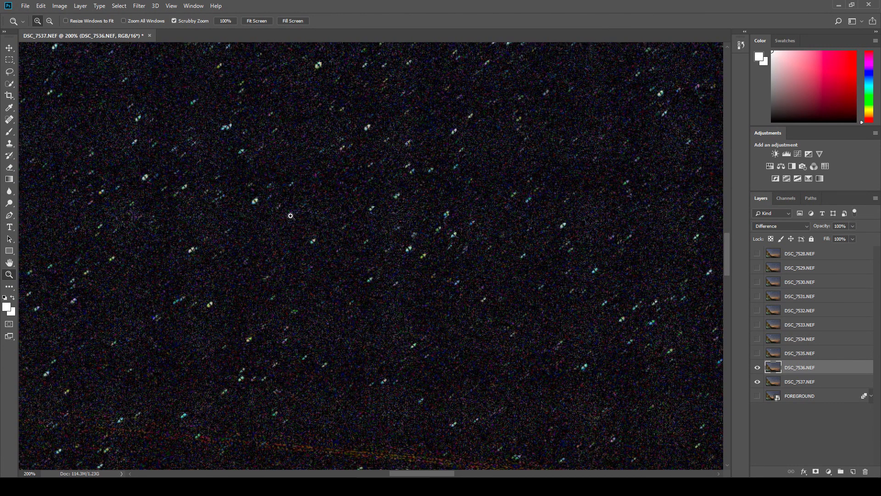
{"action": "key", "text": "ctrl+t"}
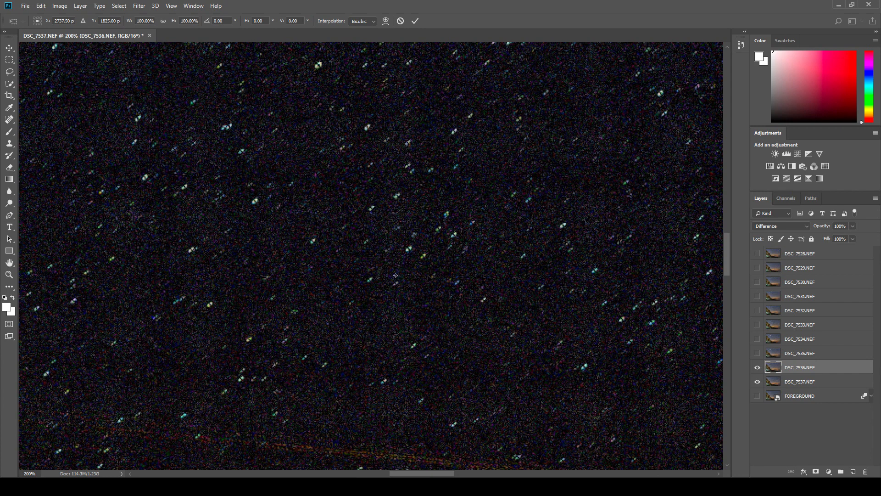
{"action": "left_click_drag", "start_coordinate": [431, 273], "coordinate": [431, 275]}
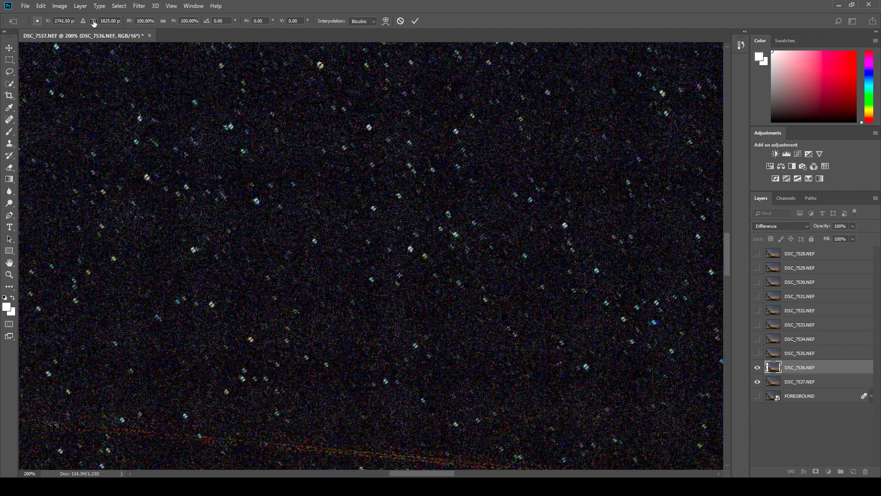
{"action": "left_click_drag", "start_coordinate": [48, 24], "coordinate": [47, 24]}
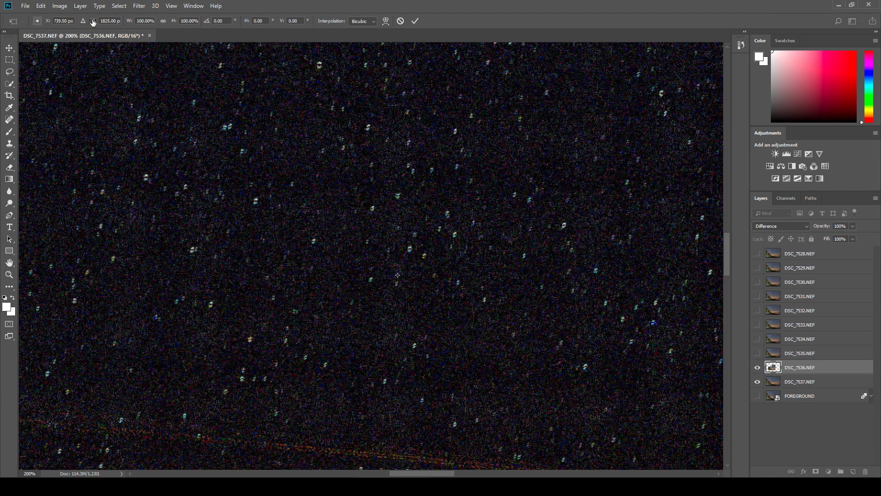
{"action": "left_click_drag", "start_coordinate": [93, 23], "coordinate": [92, 22]}
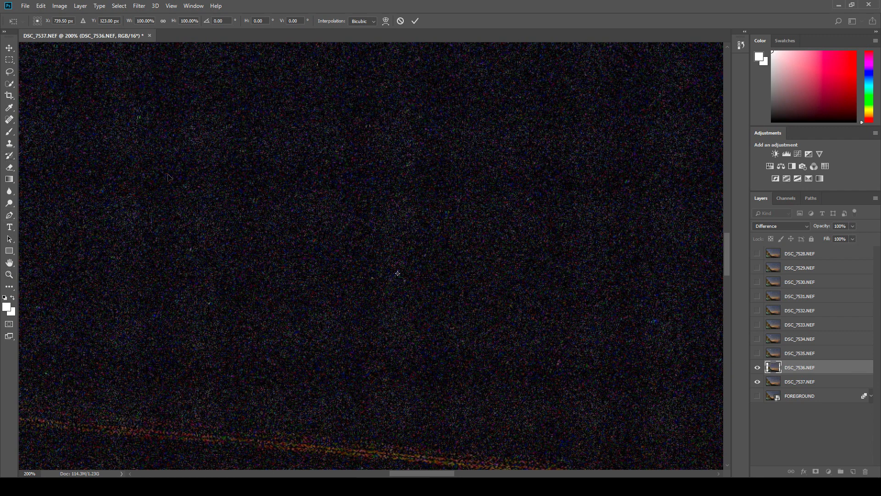
{"action": "left_click", "coordinate": [15, 274]}
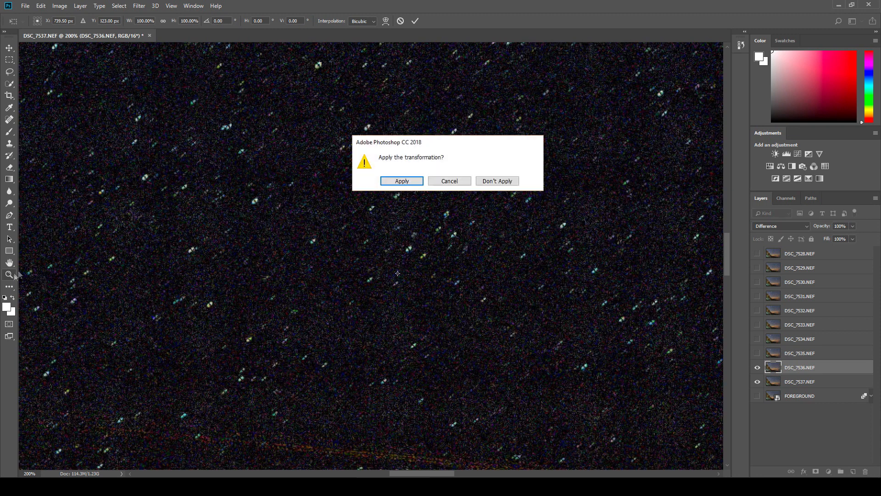
{"action": "left_click", "coordinate": [398, 182]}
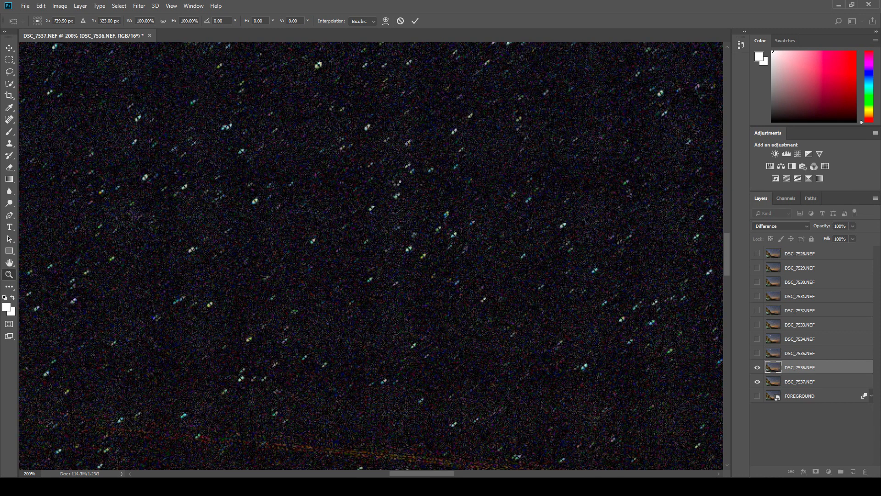
{"action": "right_click", "coordinate": [368, 203]}
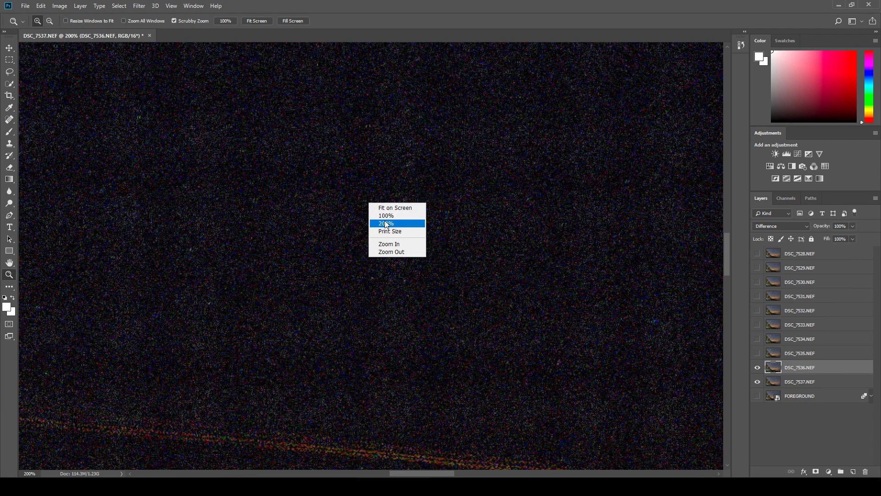
- Examine how well the stars of DSC_7536 align with DSC_7537 in the middle of the sky and near the cliff
{"action": "left_click", "coordinate": [385, 224]}
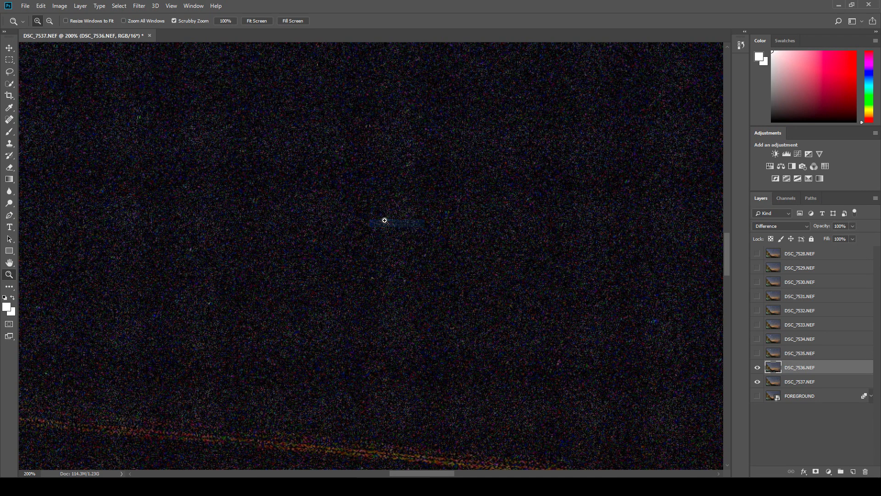
{"action": "right_click", "coordinate": [321, 206]}
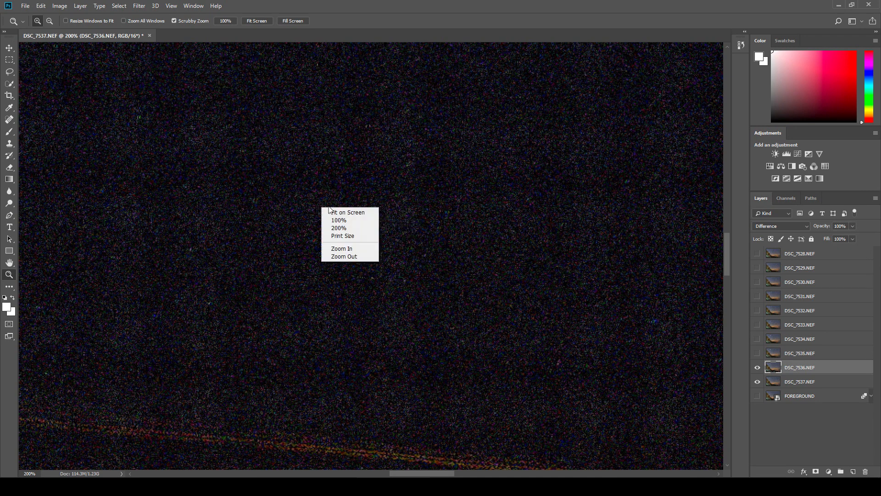
{"action": "left_click", "coordinate": [348, 212]}
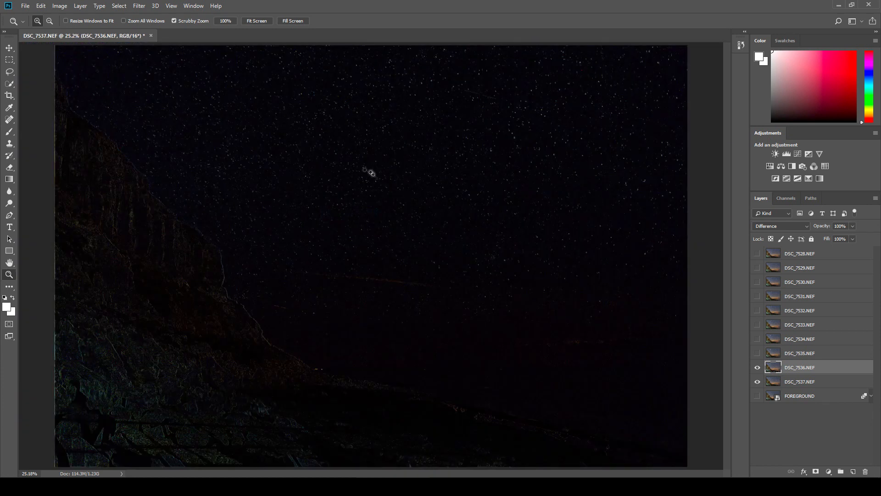
{"action": "left_click", "coordinate": [391, 263]}
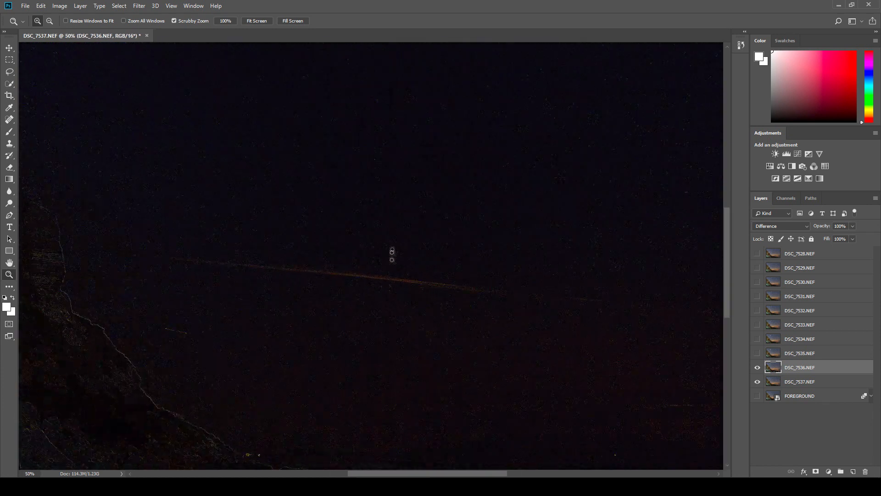
{"action": "left_click", "coordinate": [515, 87]}
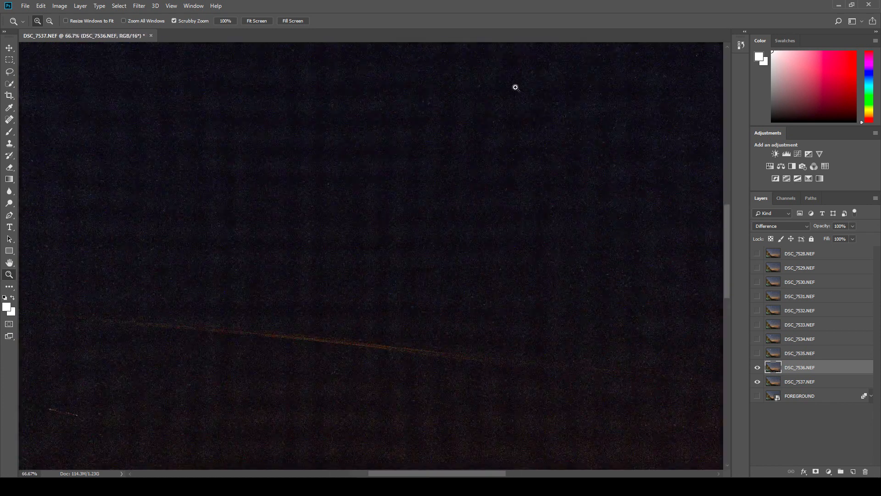
{"action": "right_click", "coordinate": [534, 125]}
{"action": "left_click", "coordinate": [549, 133]}
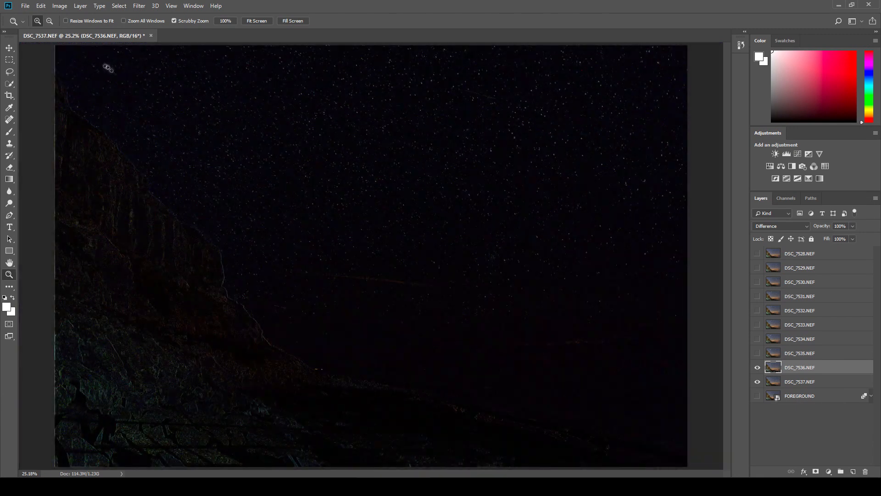
{"action": "left_click", "coordinate": [114, 74]}
{"action": "left_click", "coordinate": [69, 57]}
{"action": "left_click", "coordinate": [52, 66]}
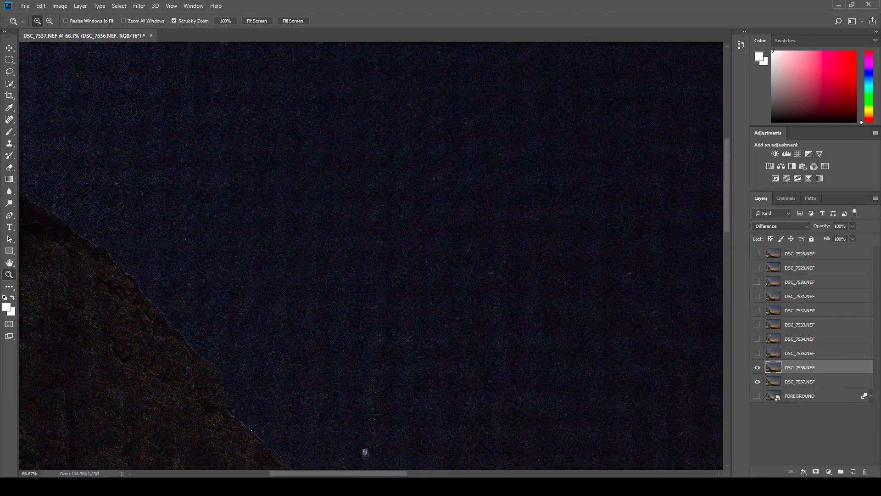
{"action": "left_click_drag", "start_coordinate": [369, 473], "coordinate": [343, 473]}
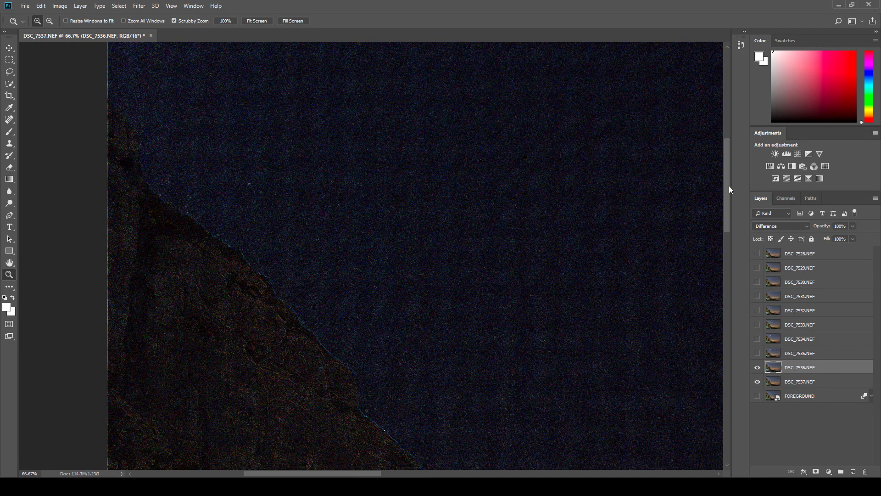
{"action": "left_click_drag", "start_coordinate": [729, 185], "coordinate": [723, 159]}
{"action": "left_click", "coordinate": [165, 202]}
{"action": "right_click", "coordinate": [216, 200]}
{"action": "left_click", "coordinate": [236, 205]}
- Start a custom warp on layer DSC_7536 and nudge the photo's upper-right corner so its stars align with DSC_7537
{"action": "left_click", "coordinate": [670, 64]}
{"action": "left_click", "coordinate": [700, 55]}
{"action": "left_click", "coordinate": [702, 57]}
{"action": "left_click", "coordinate": [702, 57]}
{"action": "left_click_drag", "start_coordinate": [547, 473], "coordinate": [564, 474]}
{"action": "left_click_drag", "start_coordinate": [728, 176], "coordinate": [725, 164]}
{"action": "key", "text": "ctrl+t"}
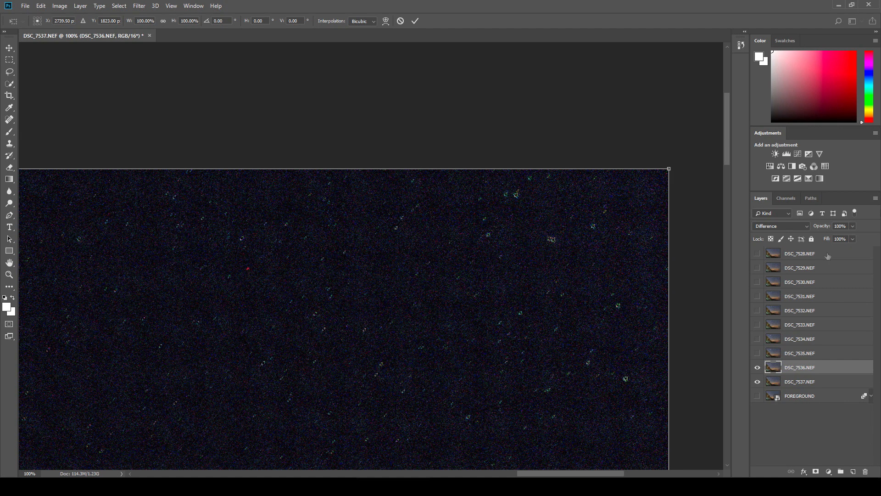
{"action": "left_click_drag", "start_coordinate": [725, 136], "coordinate": [730, 257]}
{"action": "left_click_drag", "start_coordinate": [562, 475], "coordinate": [598, 425]}
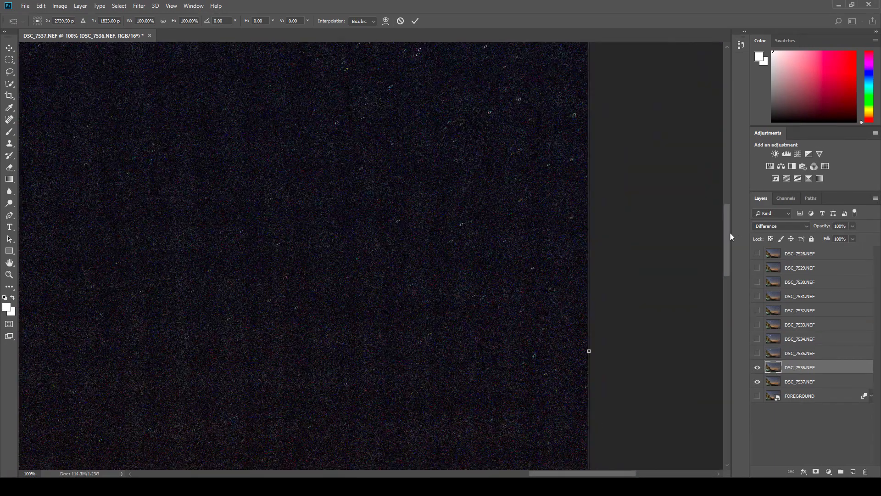
{"action": "left_click_drag", "start_coordinate": [728, 234], "coordinate": [728, 234]}
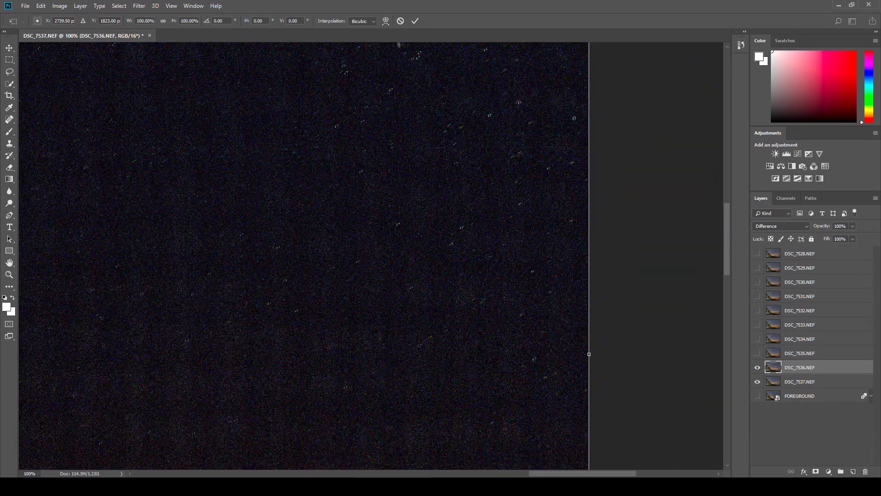
{"action": "left_click", "coordinate": [385, 23]}
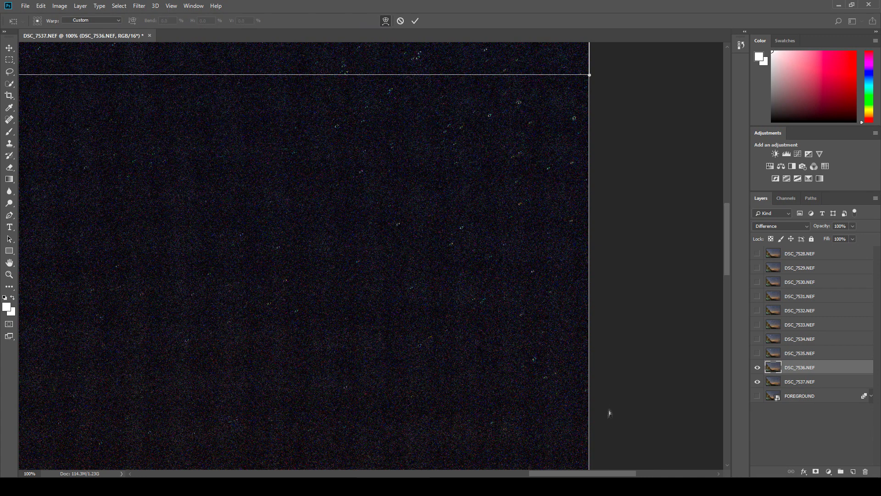
{"action": "left_click_drag", "start_coordinate": [721, 232], "coordinate": [719, 134]}
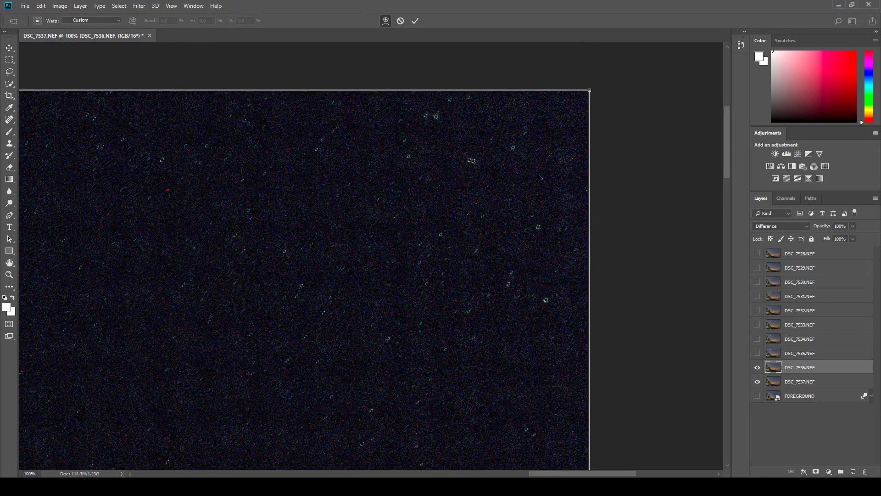
{"action": "left_click_drag", "start_coordinate": [538, 169], "coordinate": [536, 170]}
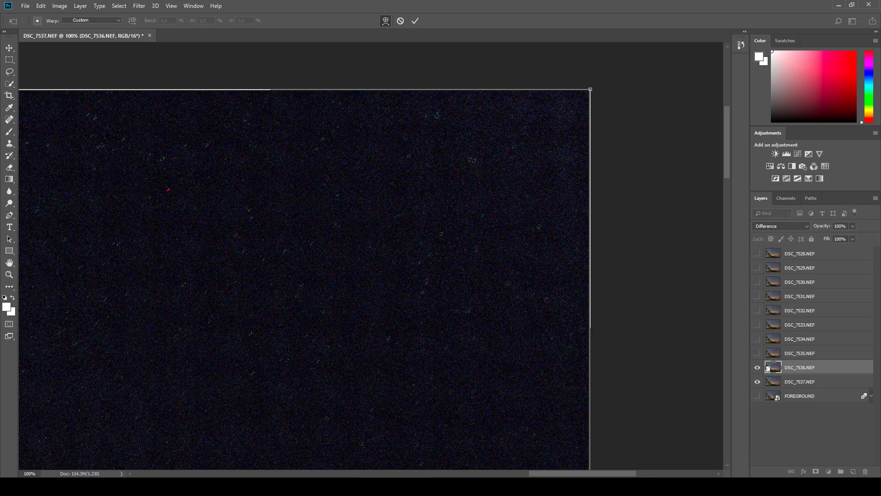
- Warp the upper-middle part of the sky in DSC_7536 slightly to align its stars, and check the sky around it
{"action": "left_click_drag", "start_coordinate": [552, 476], "coordinate": [407, 471]}
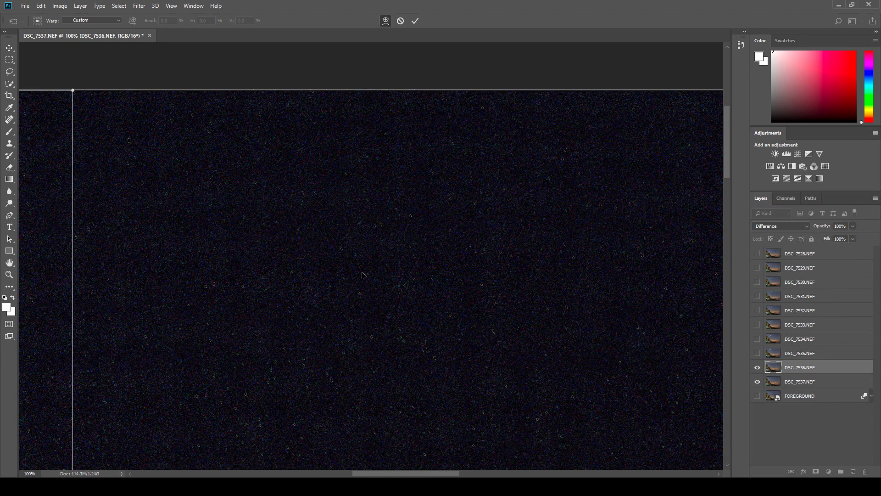
{"action": "left_click_drag", "start_coordinate": [349, 379], "coordinate": [349, 381]}
{"action": "left_click_drag", "start_coordinate": [727, 161], "coordinate": [719, 302]}
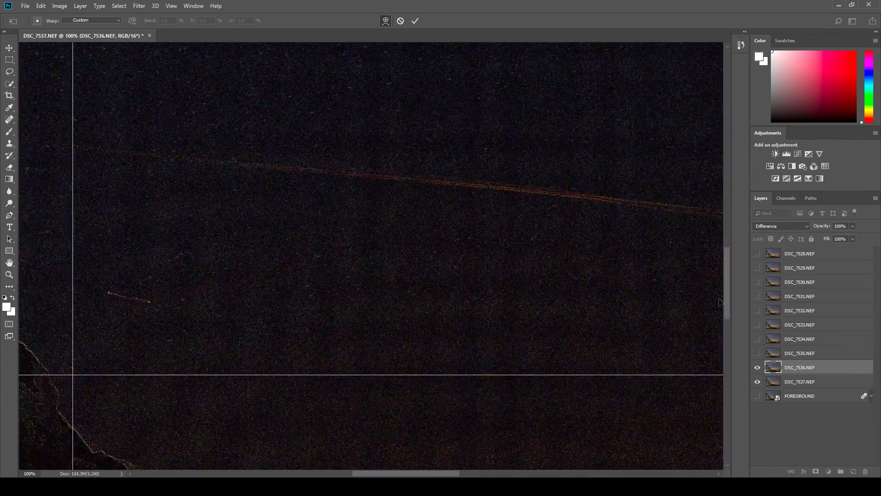
{"action": "left_click_drag", "start_coordinate": [427, 473], "coordinate": [599, 458]}
{"action": "left_click_drag", "start_coordinate": [727, 283], "coordinate": [727, 138]}
- Warp the sky near the photo's upper-left corner, above the cliff, so its stars align with DSC_7537
{"action": "left_click_drag", "start_coordinate": [538, 473], "coordinate": [264, 452]}
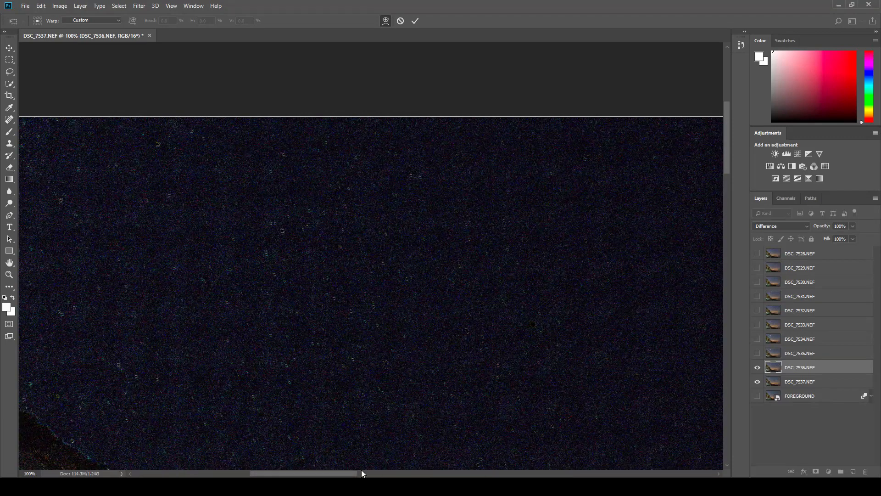
{"action": "left_click_drag", "start_coordinate": [345, 476], "coordinate": [314, 474]}
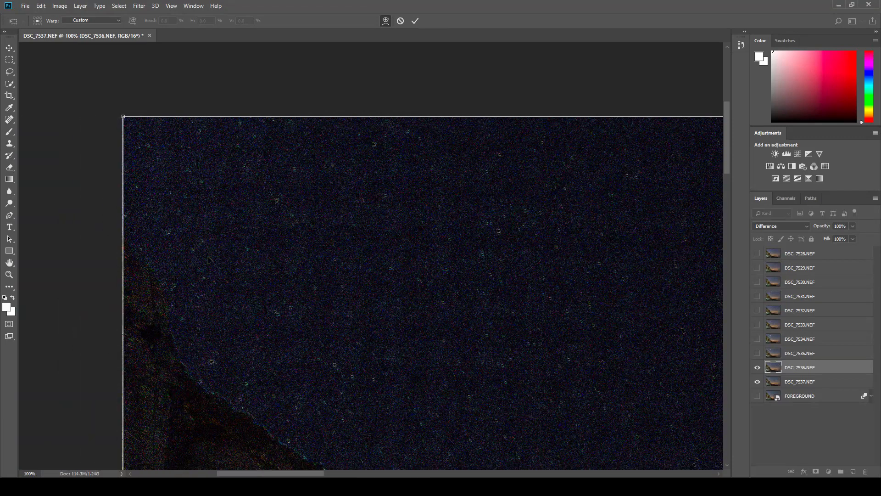
{"action": "left_click_drag", "start_coordinate": [208, 258], "coordinate": [208, 257]}
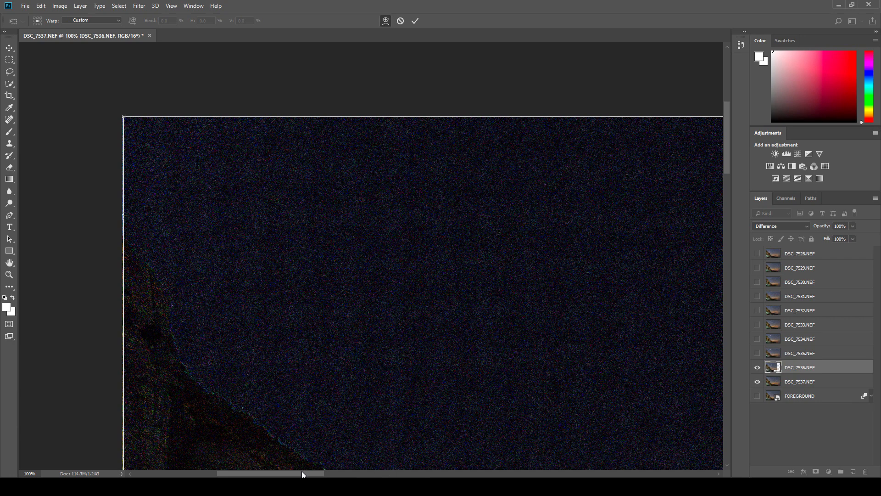
- Check the warped stars from the upper sky to the horizon and apply the warp to layer DSC_7536
{"action": "left_click_drag", "start_coordinate": [301, 473], "coordinate": [459, 473]}
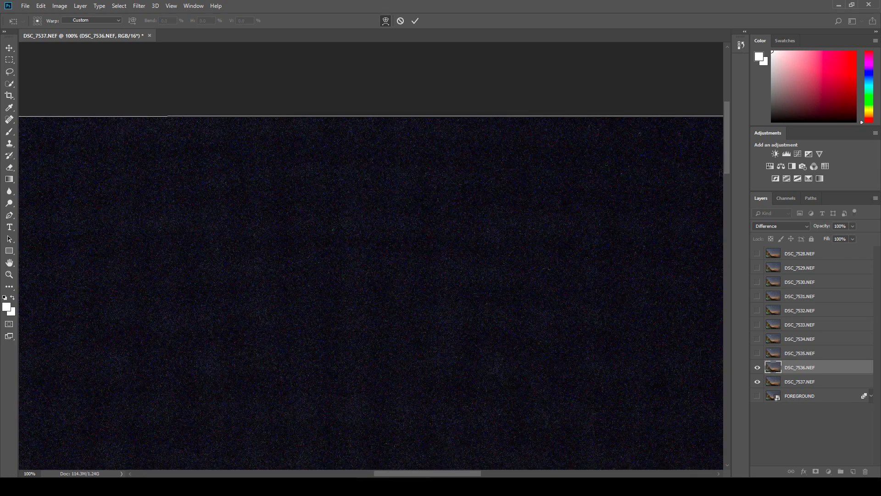
{"action": "mouse_move", "coordinate": [728, 151]}
{"action": "left_mouse_down"}
{"action": "mouse_move", "coordinate": [727, 321]}
{"action": "mouse_move", "coordinate": [726, 302]}
{"action": "left_mouse_up"}
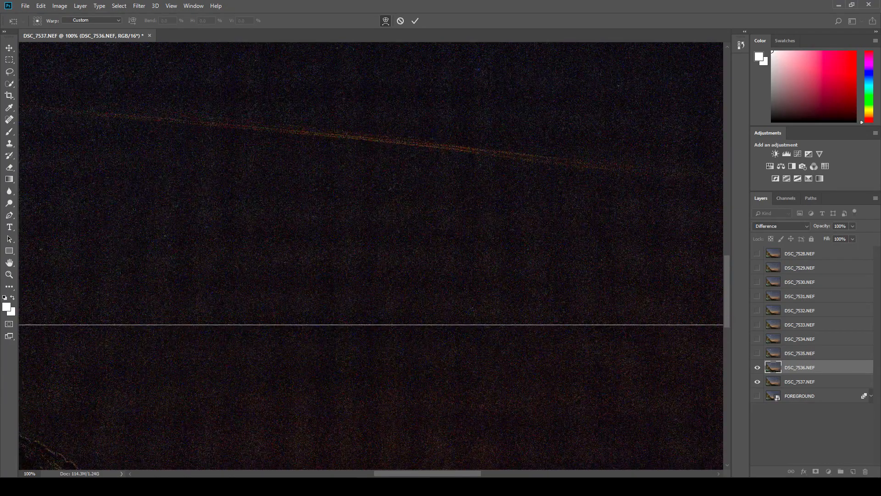
{"action": "left_click_drag", "start_coordinate": [430, 475], "coordinate": [573, 475]}
{"action": "left_click_drag", "start_coordinate": [728, 282], "coordinate": [727, 136]}
{"action": "left_click", "coordinate": [415, 22]}
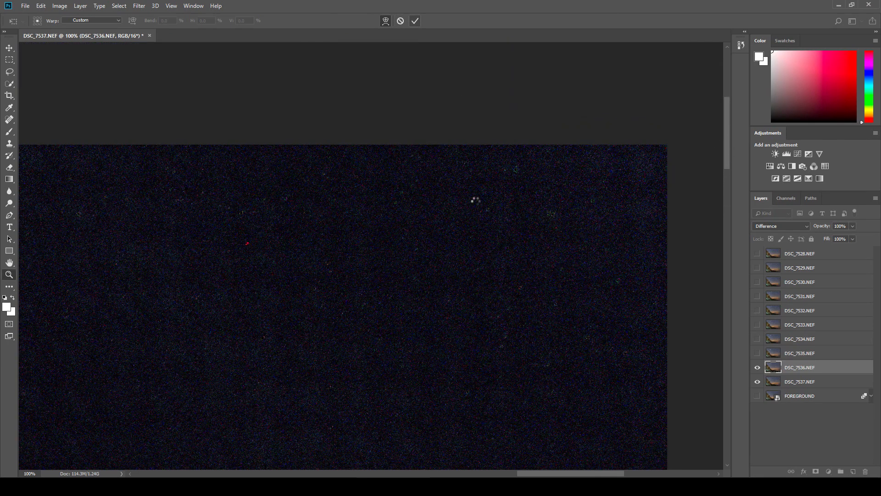
- Set layer DSC_7536's blend mode to Normal, compare it with DSC_7537 by toggling its visibility, and leave it hidden
{"action": "right_click", "coordinate": [324, 230]}
{"action": "left_click", "coordinate": [353, 236]}
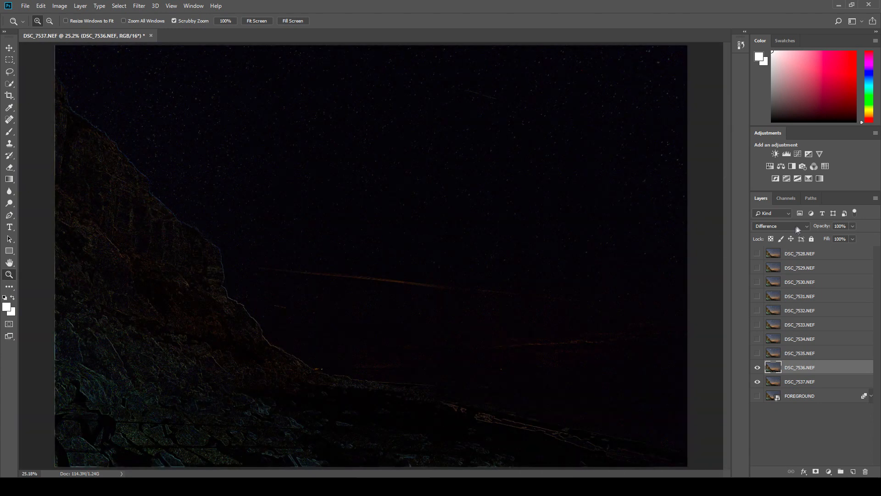
{"action": "left_click", "coordinate": [806, 225]}
{"action": "left_click", "coordinate": [790, 232]}
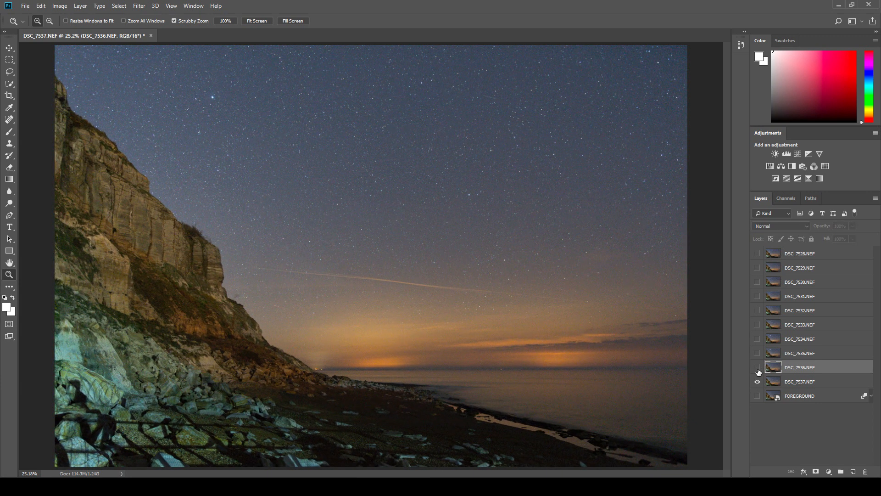
{"action": "left_click", "coordinate": [758, 369]}
{"action": "left_click", "coordinate": [758, 368]}
{"action": "left_click", "coordinate": [757, 368]}
- Select and show layer DSC_7535 and set its blend mode to Difference
{"action": "left_click", "coordinate": [787, 354]}
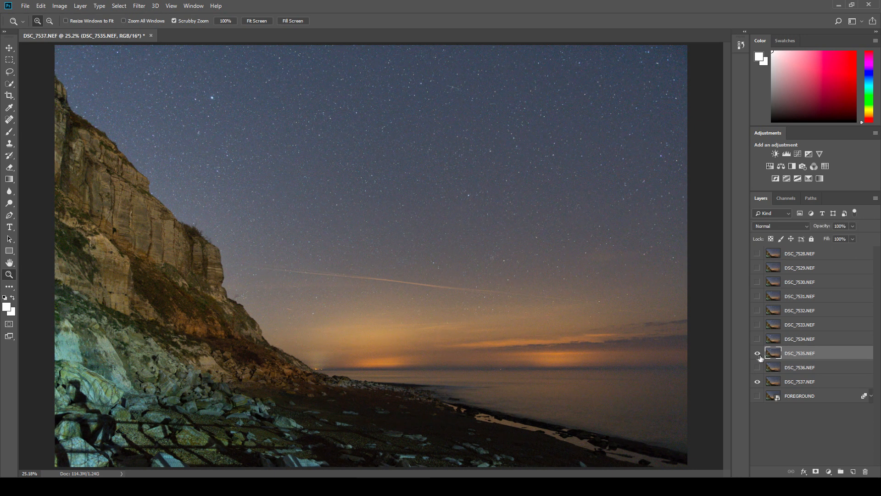
{"action": "left_click", "coordinate": [800, 227]}
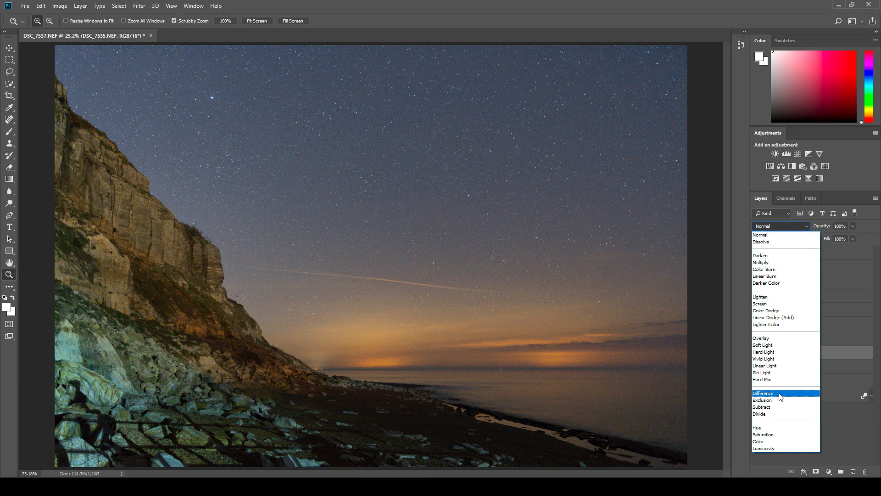
{"action": "left_click", "coordinate": [781, 394]}
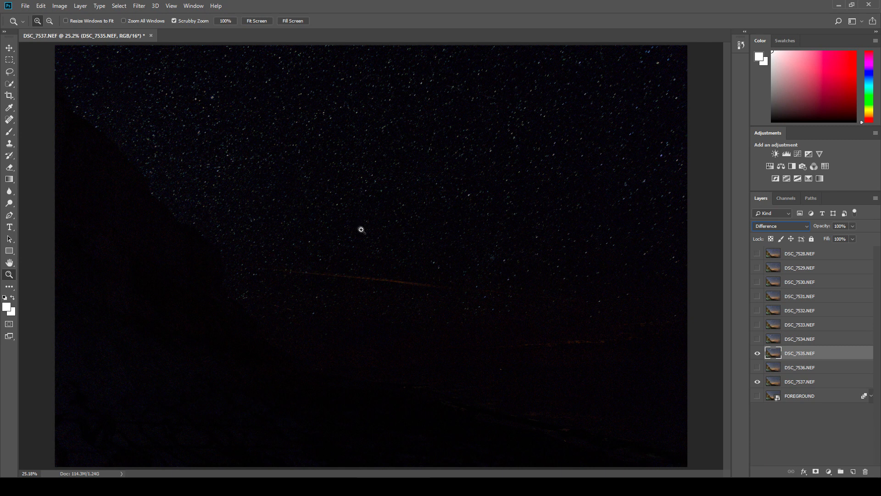
- Transform layer DSC_7535 to X 2742.50 px and Y 1821.00 px so its stars align with DSC_7537, and apply it
{"action": "key", "text": "ctrl+t"}
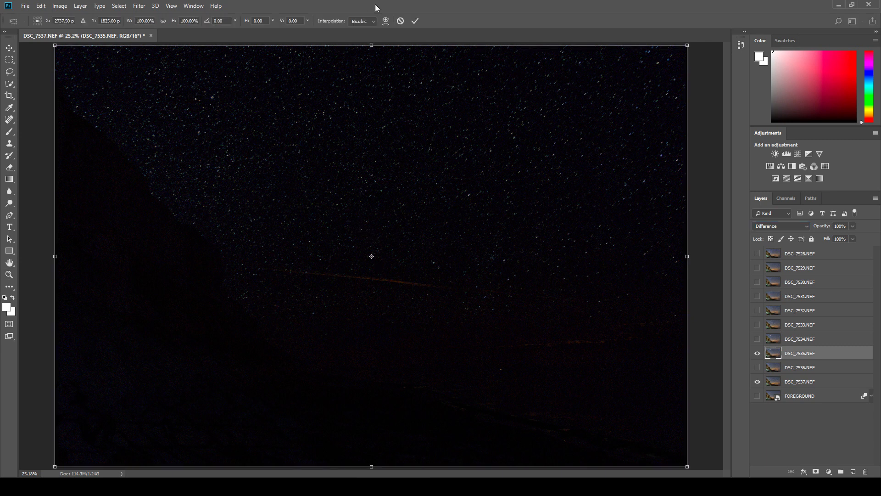
{"action": "left_click", "coordinate": [400, 21]}
{"action": "right_click", "coordinate": [375, 259]}
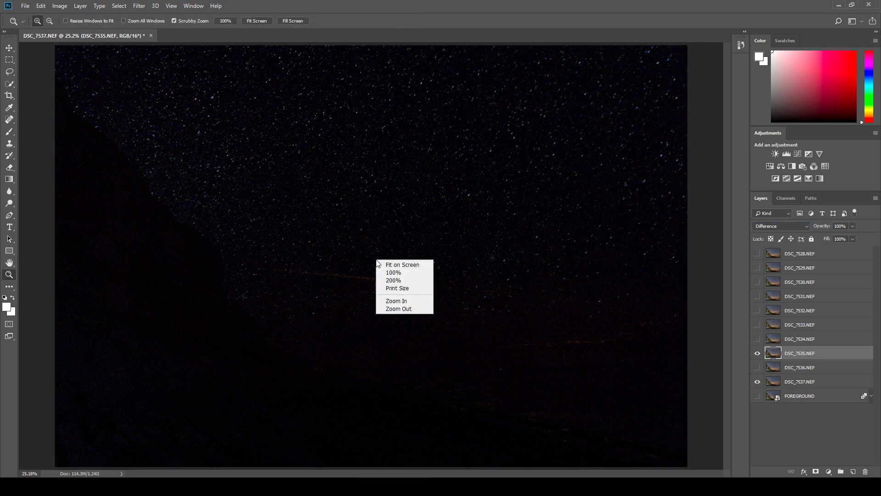
{"action": "left_click", "coordinate": [392, 280]}
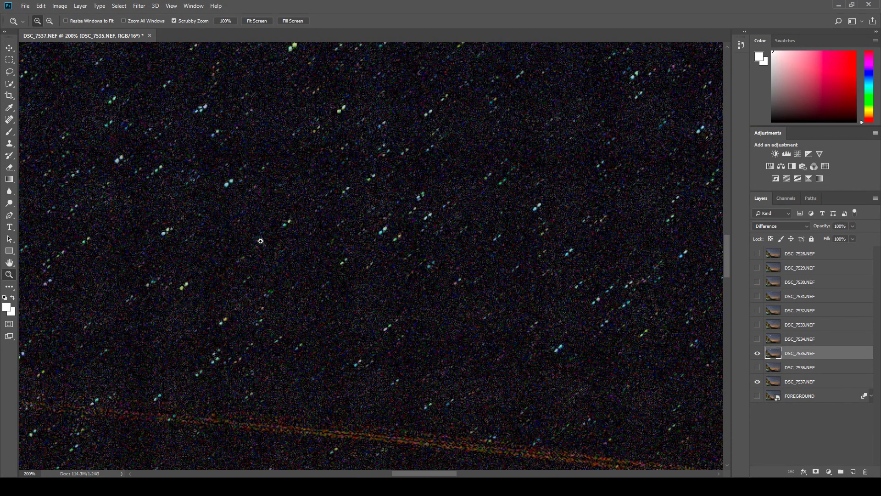
{"action": "key", "text": "ctrl+t"}
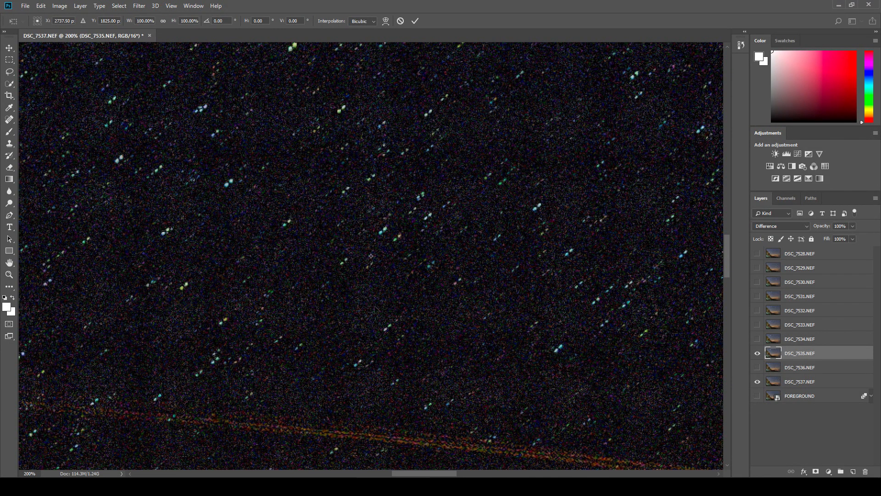
{"action": "left_click_drag", "start_coordinate": [362, 294], "coordinate": [364, 296]}
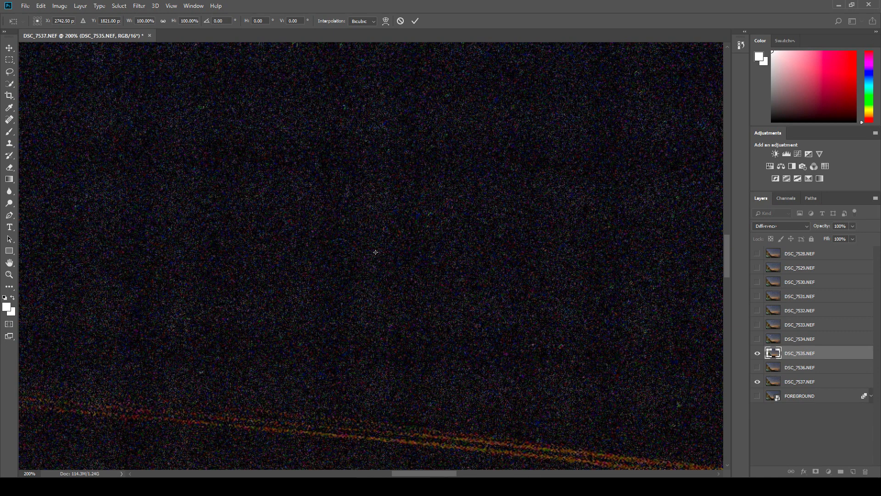
{"action": "left_click_drag", "start_coordinate": [430, 473], "coordinate": [295, 474]}
{"action": "left_click", "coordinate": [419, 23]}
- Rotate layer DSC_7535 by -0.01° so the stars near the image's upper-left corner align with DSC_7537, and apply the transform
{"action": "key", "text": "z"}
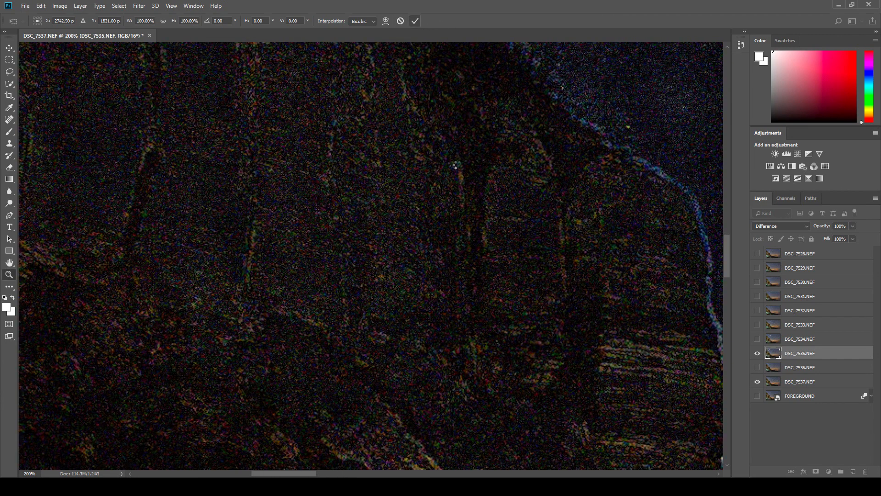
{"action": "right_click", "coordinate": [535, 224]}
{"action": "left_click", "coordinate": [550, 229]}
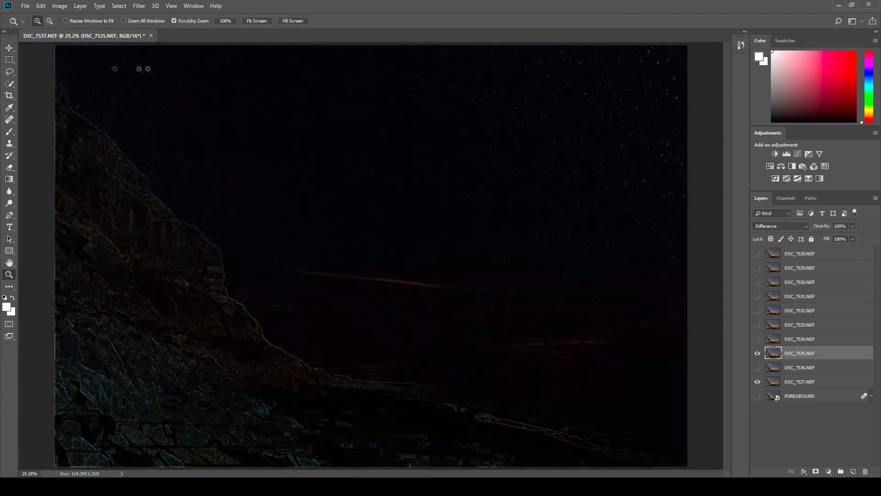
{"action": "right_click", "coordinate": [56, 60]}
{"action": "left_click", "coordinate": [73, 72]}
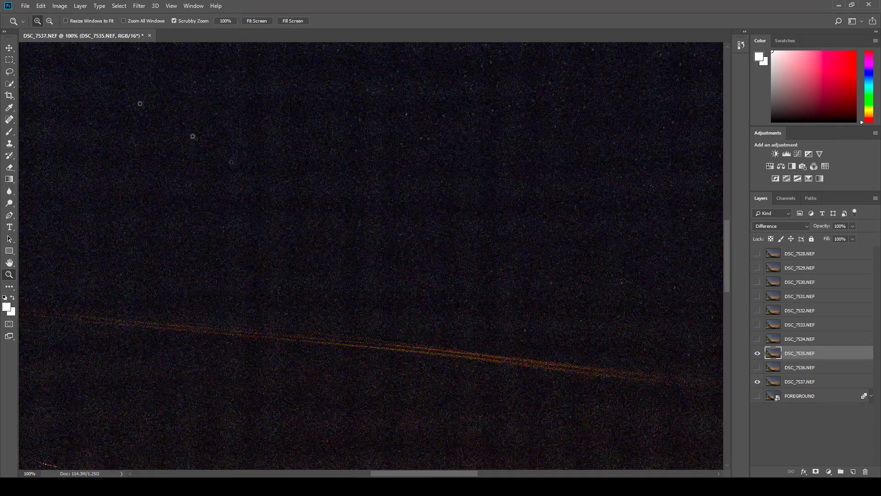
{"action": "left_click_drag", "start_coordinate": [416, 476], "coordinate": [305, 437]}
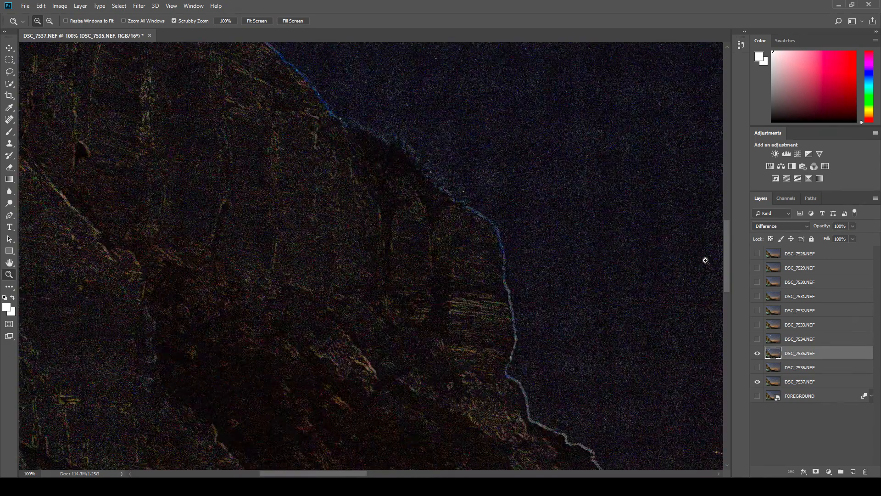
{"action": "left_click_drag", "start_coordinate": [728, 245], "coordinate": [728, 137]}
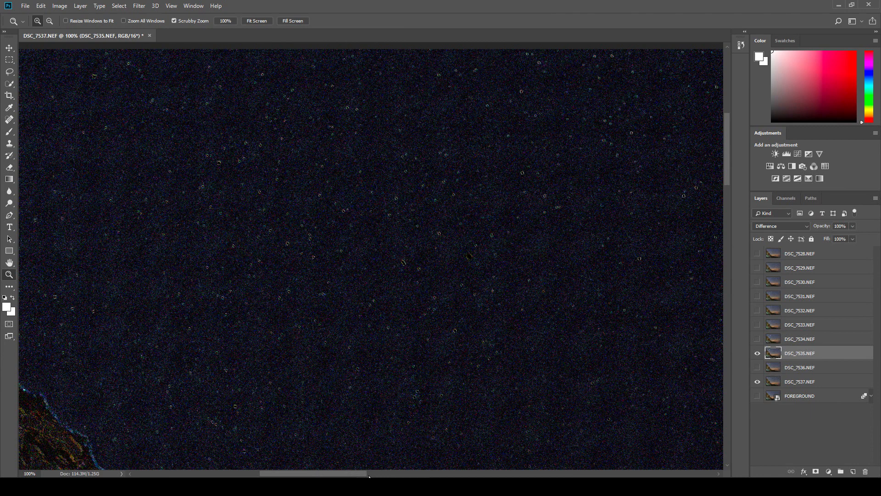
{"action": "left_click_drag", "start_coordinate": [361, 474], "coordinate": [310, 473]}
{"action": "left_click_drag", "start_coordinate": [725, 170], "coordinate": [725, 153]}
{"action": "key", "text": "ctrl+t"}
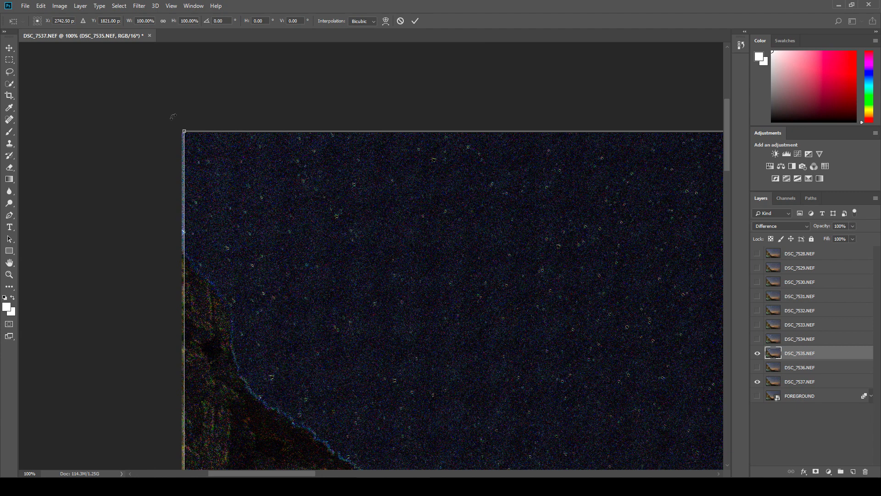
{"action": "left_click_drag", "start_coordinate": [171, 119], "coordinate": [172, 115]}
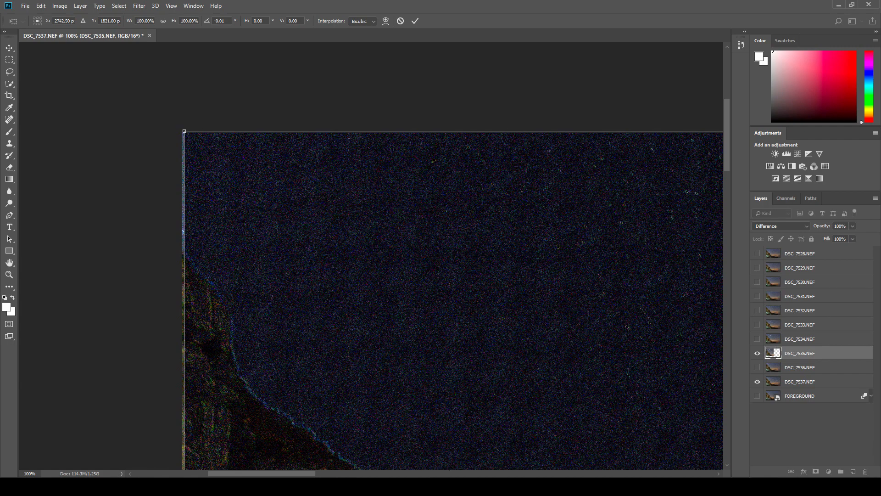
{"action": "left_click_drag", "start_coordinate": [309, 474], "coordinate": [618, 461]}
{"action": "key", "text": "Return"}
- Start a custom warp on layer DSC_7535 for the misaligned stars near the image's upper-right corner
{"action": "key", "text": "z"}
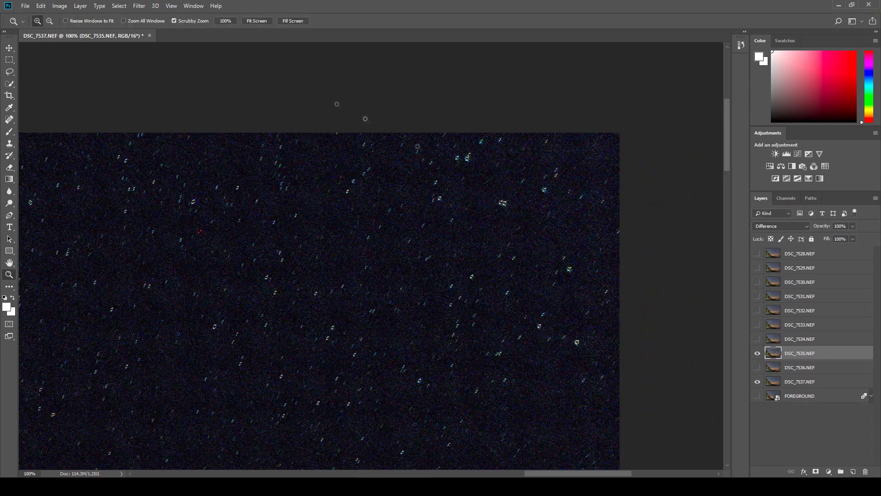
{"action": "key", "text": "ctrl+t"}
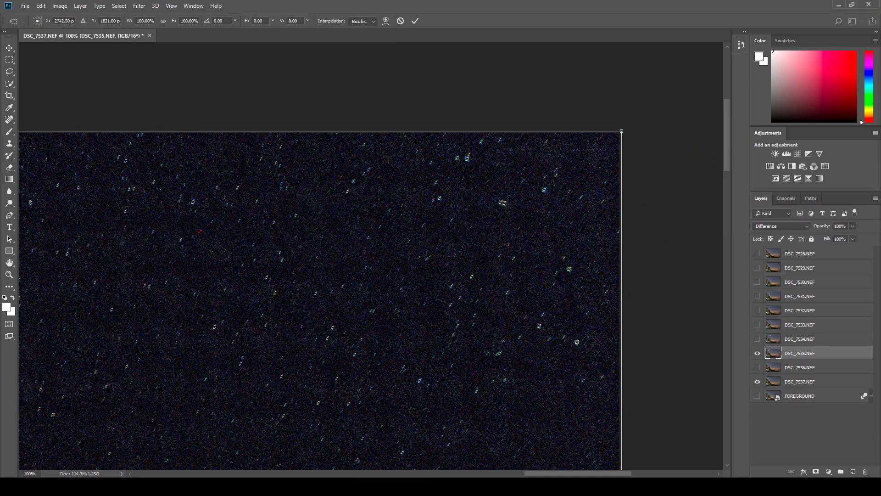
{"action": "left_click", "coordinate": [385, 21]}
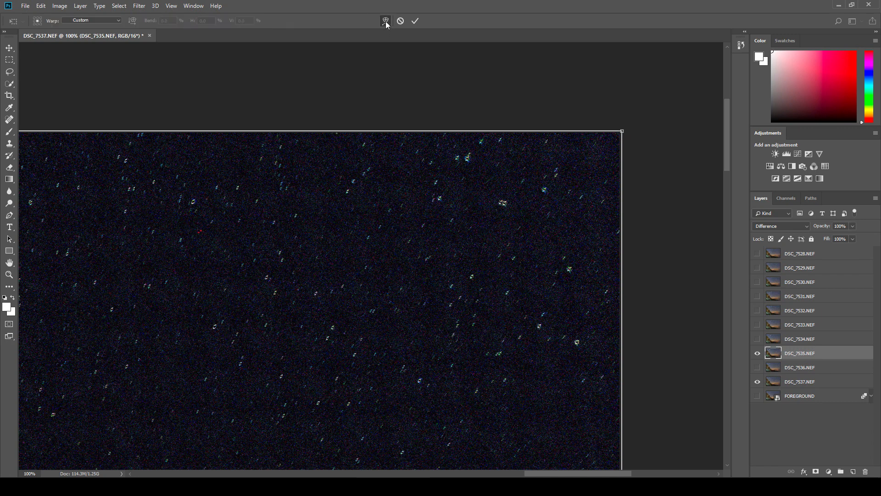
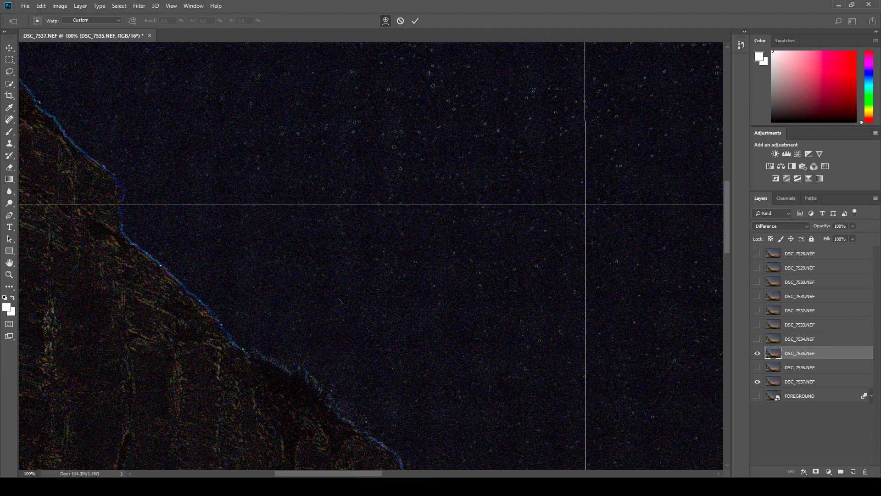
{"action": "left_click_drag", "start_coordinate": [339, 298], "coordinate": [338, 301]}
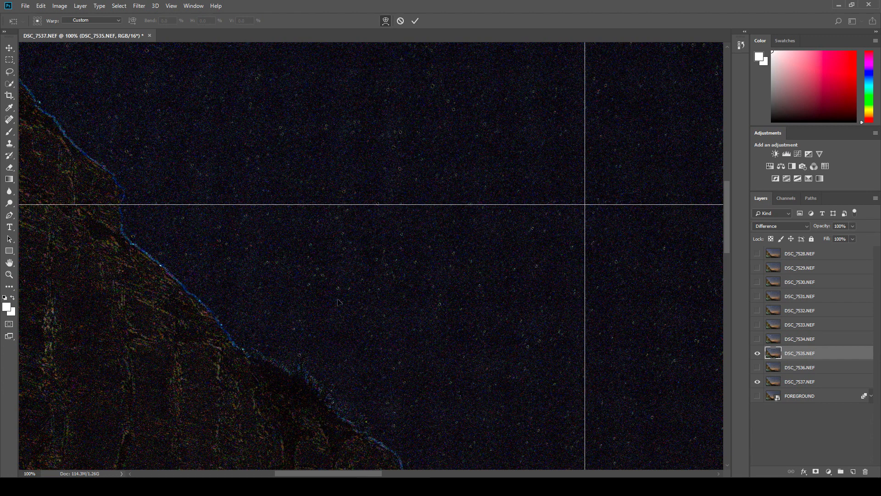
{"action": "left_click_drag", "start_coordinate": [338, 299], "coordinate": [338, 299]}
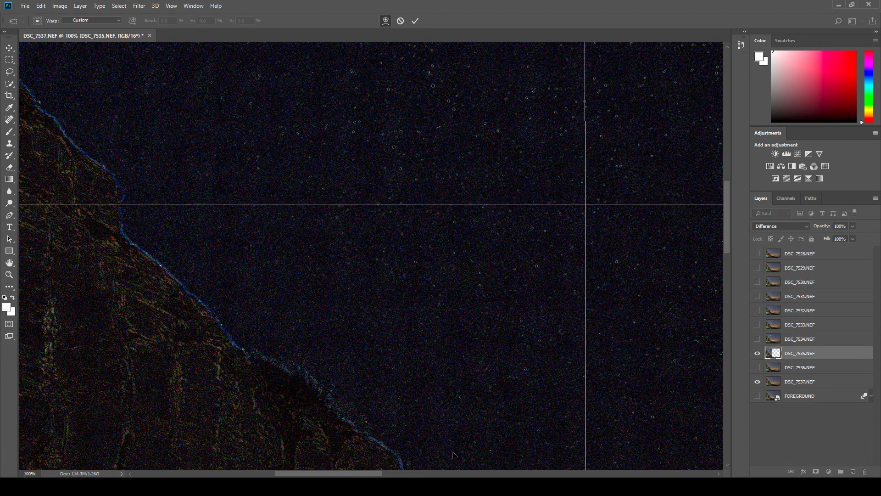
{"action": "scroll", "coordinate": [452, 454], "scroll_direction": "right", "scroll_amount": 8}
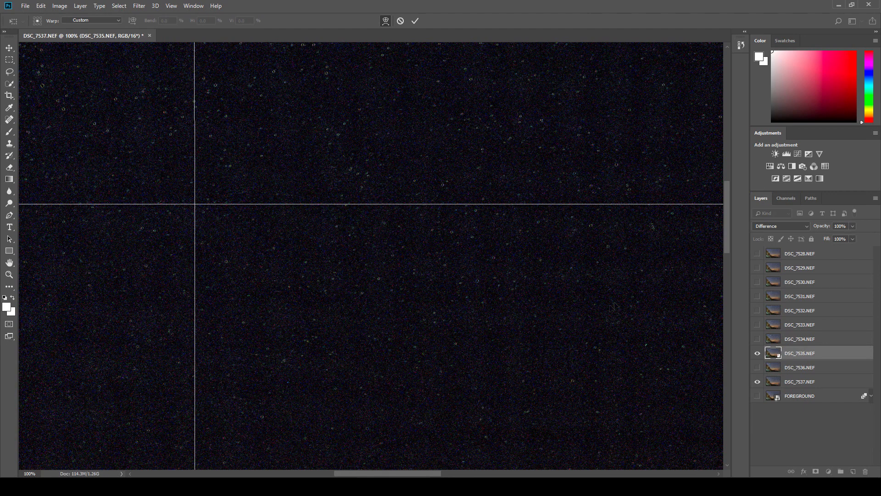
{"action": "left_click_drag", "start_coordinate": [390, 474], "coordinate": [339, 470]}
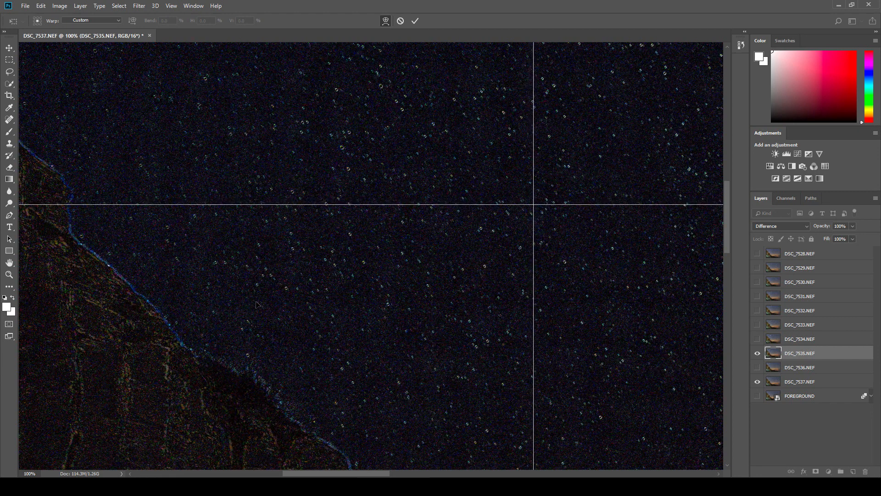
{"action": "left_click", "coordinate": [400, 21]}
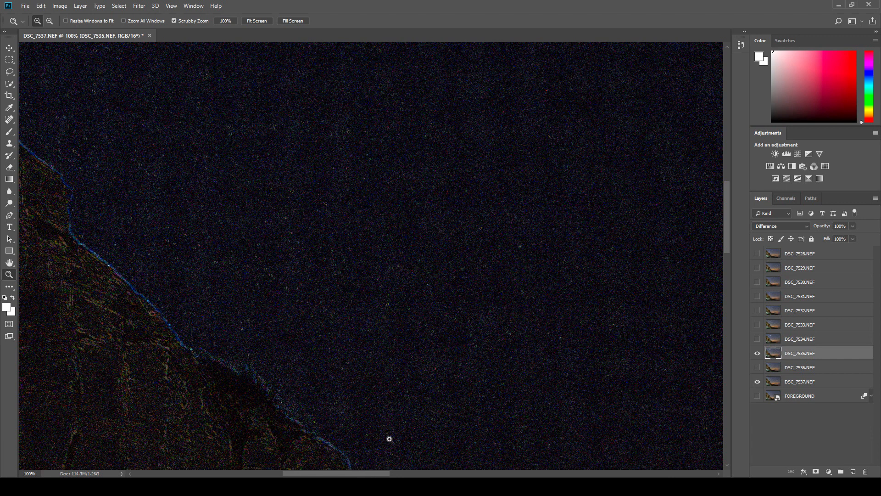
- Warp the upper-right corner of layer DSC_7535 so its stars line up with DSC_7537
{"action": "left_click_drag", "start_coordinate": [367, 475], "coordinate": [579, 475]}
{"action": "left_click_drag", "start_coordinate": [729, 205], "coordinate": [729, 161]}
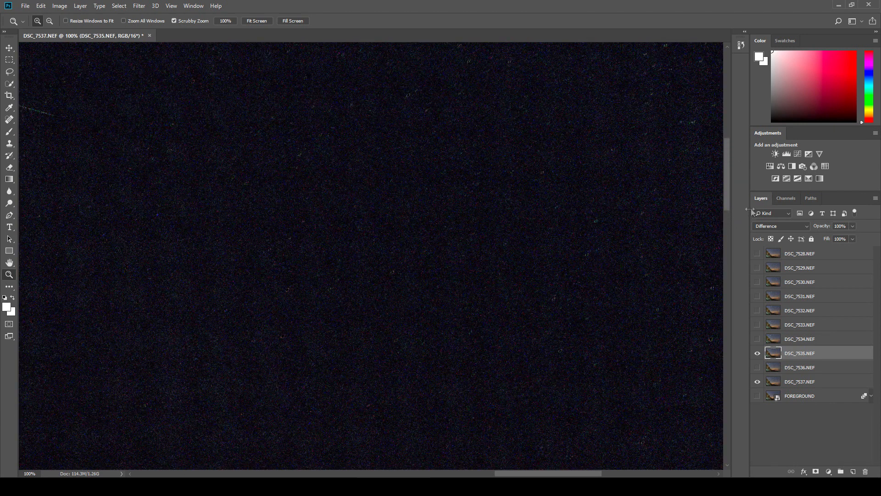
{"action": "left_click_drag", "start_coordinate": [727, 193], "coordinate": [726, 166]}
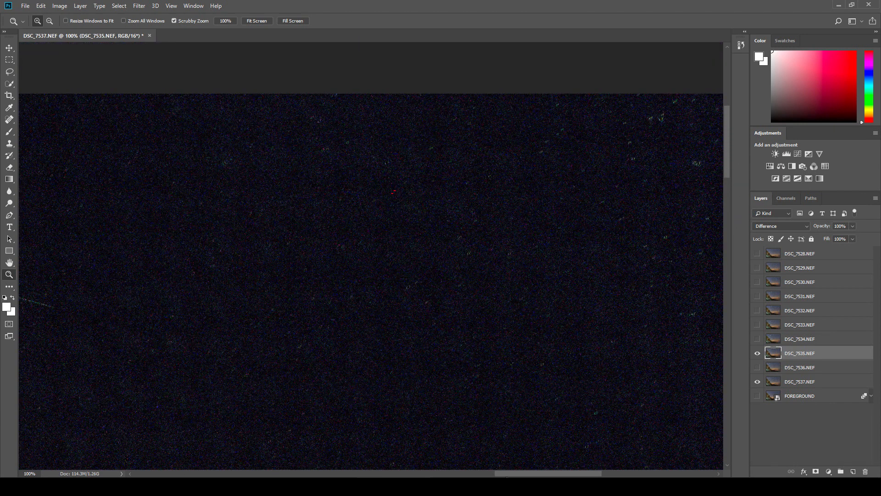
{"action": "scroll", "coordinate": [564, 458], "scroll_direction": "right", "scroll_amount": 10}
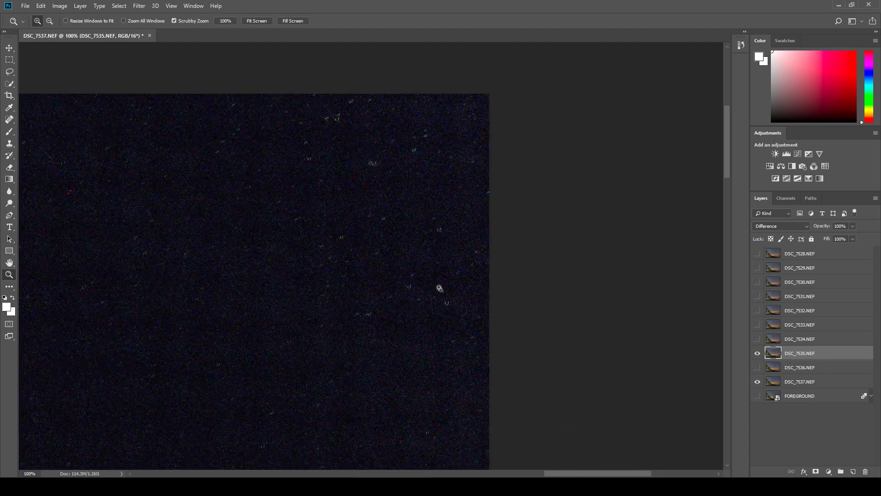
{"action": "key", "text": "ctrl+t"}
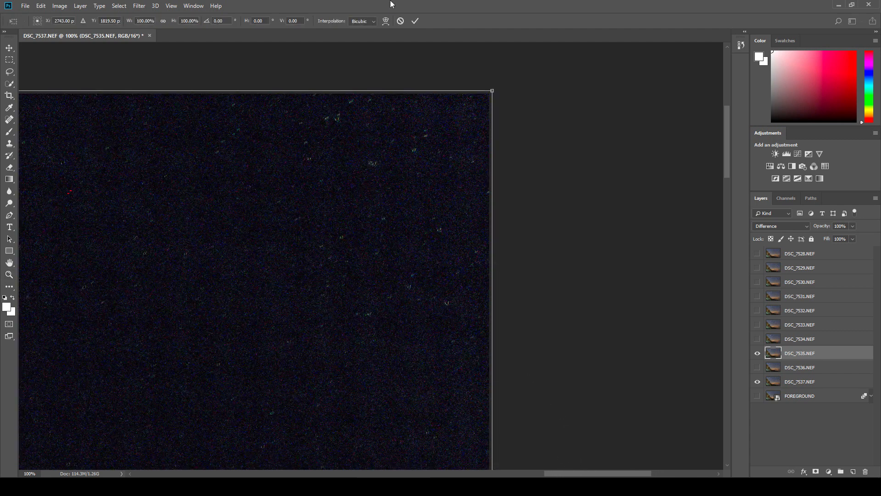
{"action": "left_click", "coordinate": [385, 20]}
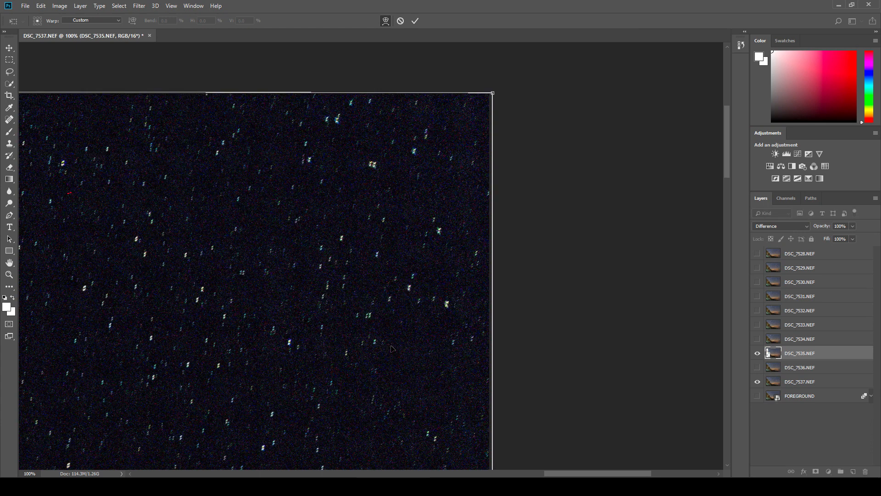
{"action": "left_click_drag", "start_coordinate": [391, 342], "coordinate": [391, 344]}
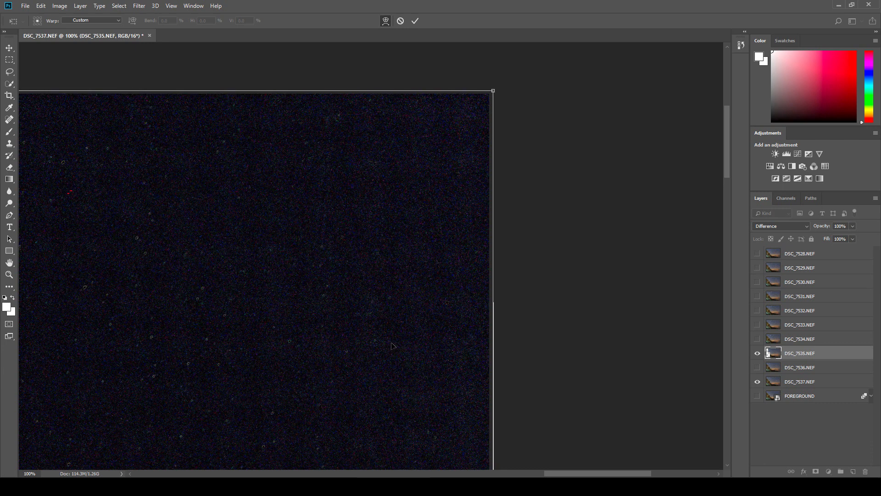
- Refine the warp of layer DSC_7535 across the middle of the upper sky so its stars match DSC_7537
{"action": "left_click_drag", "start_coordinate": [557, 475], "coordinate": [487, 468]}
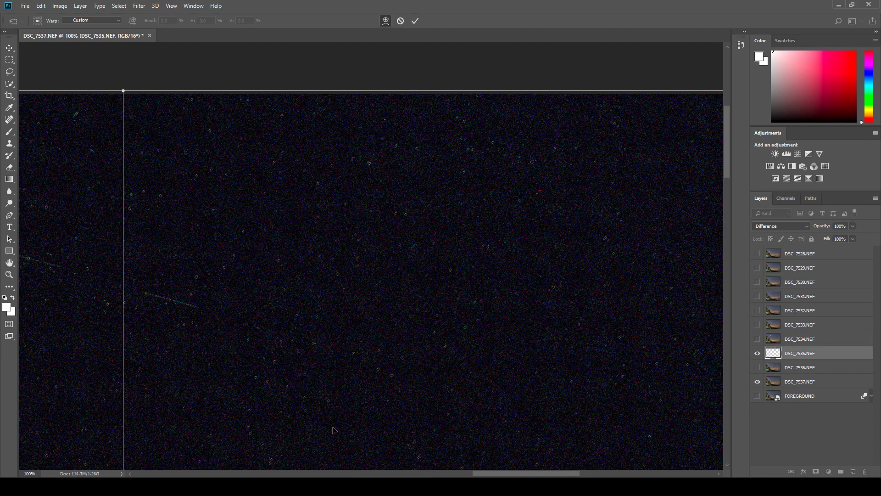
{"action": "left_click_drag", "start_coordinate": [513, 474], "coordinate": [470, 472]}
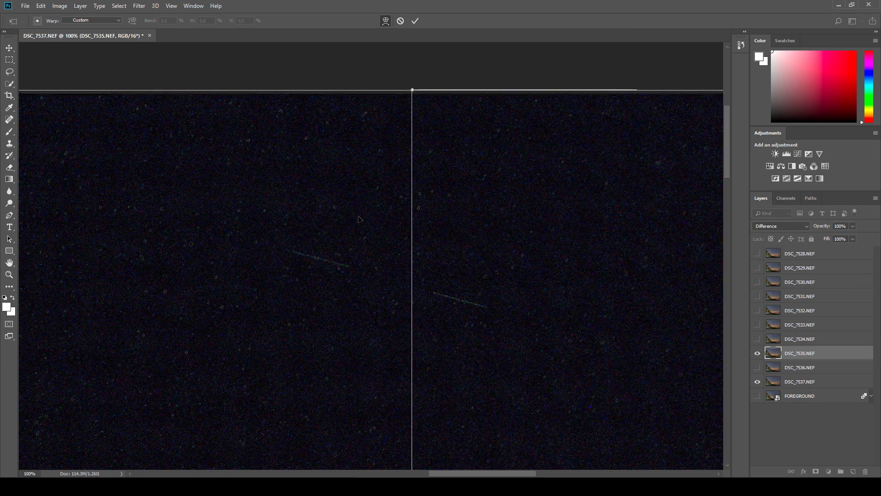
{"action": "mouse_move", "coordinate": [727, 134]}
{"action": "left_mouse_down"}
{"action": "mouse_move", "coordinate": [727, 317]}
{"action": "mouse_move", "coordinate": [727, 131]}
{"action": "left_mouse_up"}
{"action": "mouse_move", "coordinate": [493, 475]}
{"action": "left_mouse_down"}
{"action": "mouse_move", "coordinate": [425, 474]}
{"action": "mouse_move", "coordinate": [485, 474]}
{"action": "left_mouse_up"}
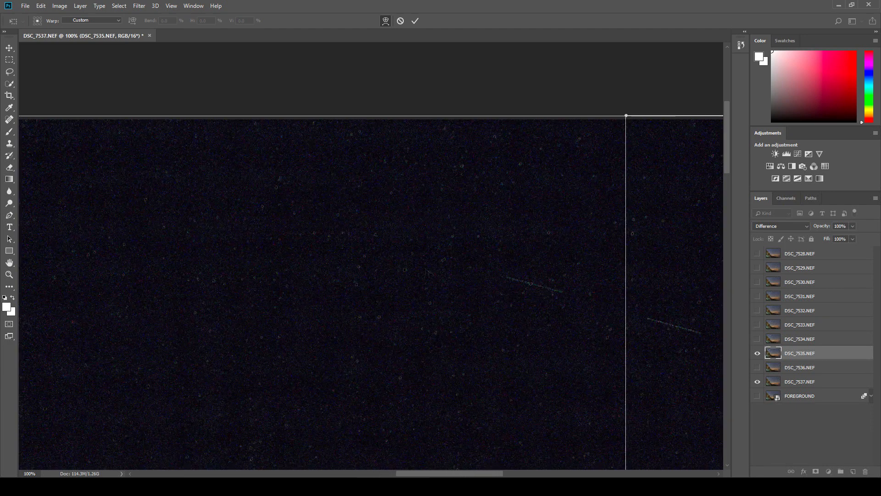
{"action": "left_click_drag", "start_coordinate": [422, 270], "coordinate": [422, 268]}
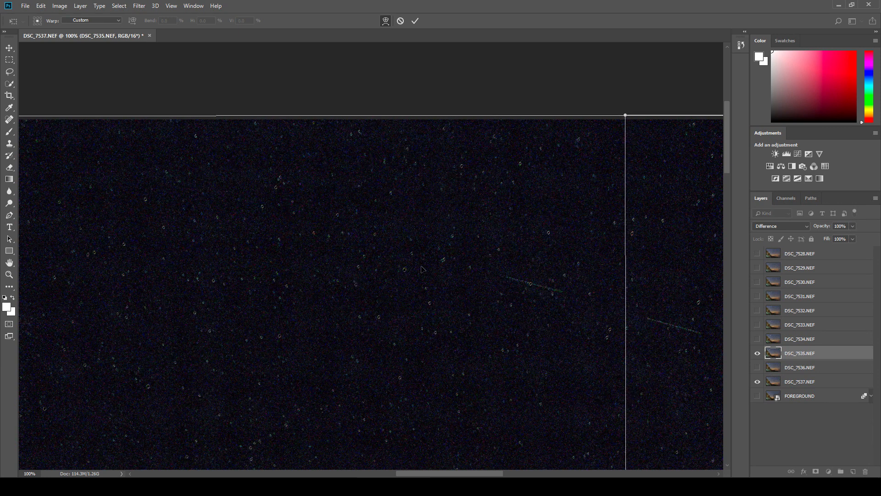
{"action": "left_click_drag", "start_coordinate": [555, 231], "coordinate": [556, 233]}
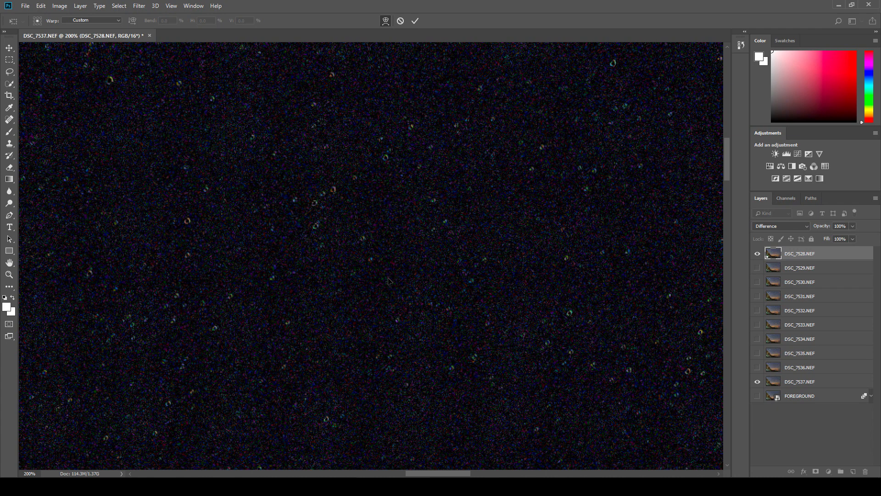
- Check the warped stars further across the sky and apply the warp to layer DSC_7528
{"action": "left_click_drag", "start_coordinate": [438, 473], "coordinate": [393, 472]}
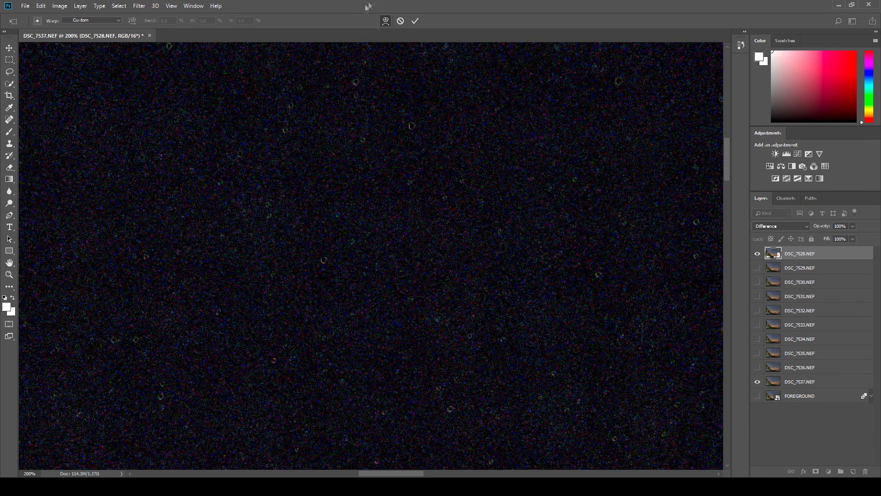
{"action": "key", "text": "z"}
{"action": "right_click", "coordinate": [376, 223]}
{"action": "left_click", "coordinate": [402, 238]}
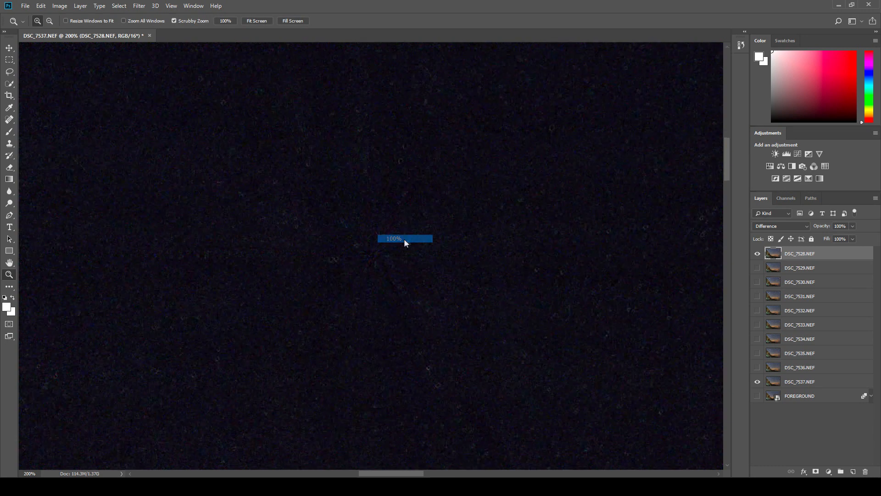
- Examine how well DSC_7528's stars align with DSC_7537 along the sky's upper edge, in the upper-right corner and down the right edge
{"action": "left_click_drag", "start_coordinate": [401, 470], "coordinate": [497, 470]}
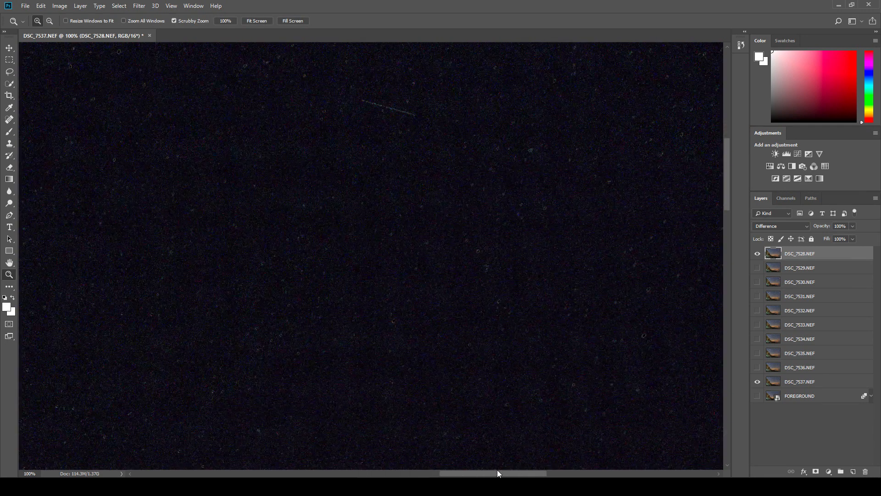
{"action": "left_click_drag", "start_coordinate": [730, 173], "coordinate": [726, 149]}
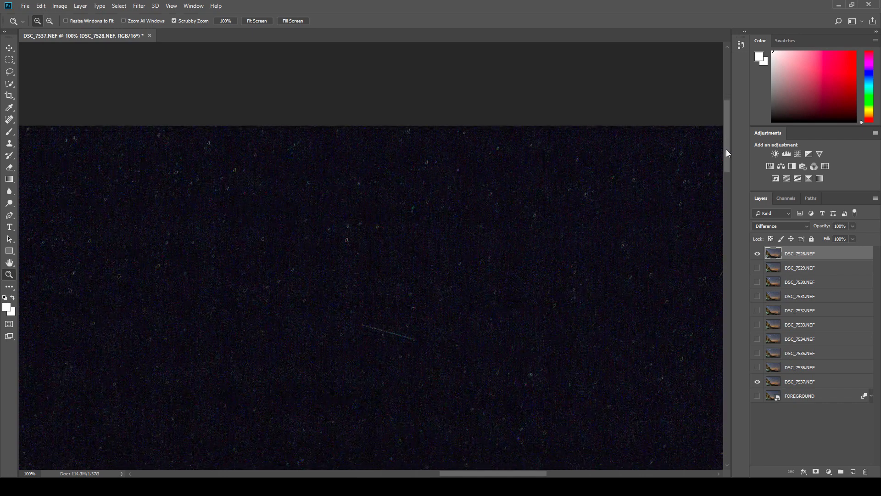
{"action": "left_click", "coordinate": [444, 157]}
{"action": "left_click", "coordinate": [441, 160]}
{"action": "right_click", "coordinate": [437, 163]}
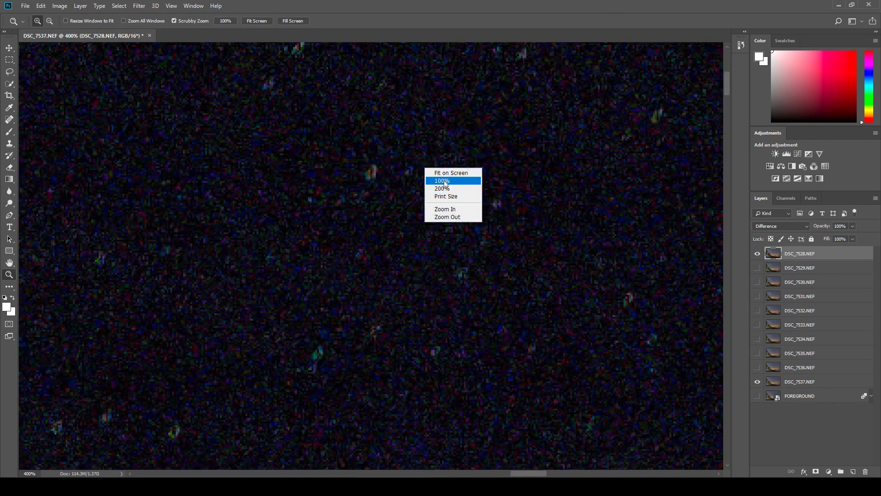
{"action": "left_click", "coordinate": [445, 180]}
{"action": "left_click_drag", "start_coordinate": [479, 472], "coordinate": [556, 473]}
{"action": "left_click", "coordinate": [512, 244]}
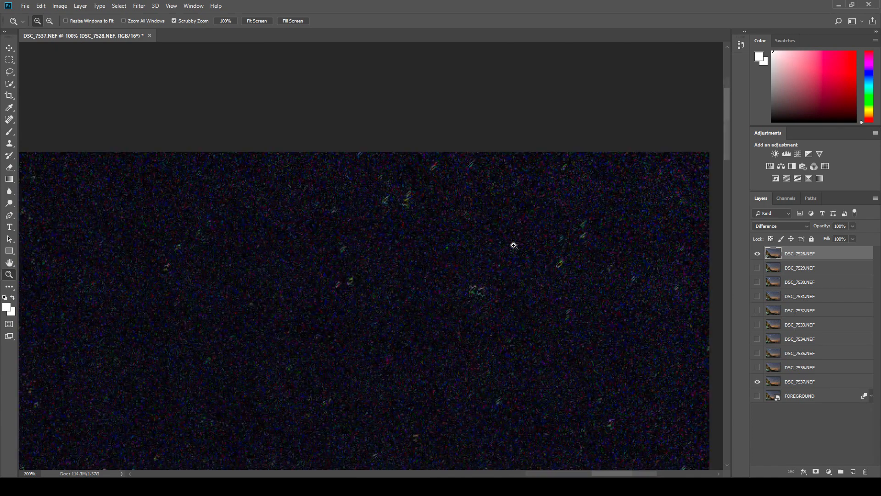
{"action": "left_click", "coordinate": [514, 246]}
{"action": "right_click", "coordinate": [502, 266]}
{"action": "left_click", "coordinate": [517, 279]}
{"action": "scroll", "coordinate": [691, 177], "scroll_direction": "down", "scroll_amount": 4}
{"action": "scroll", "coordinate": [413, 258], "scroll_direction": "down", "scroll_amount": 6}
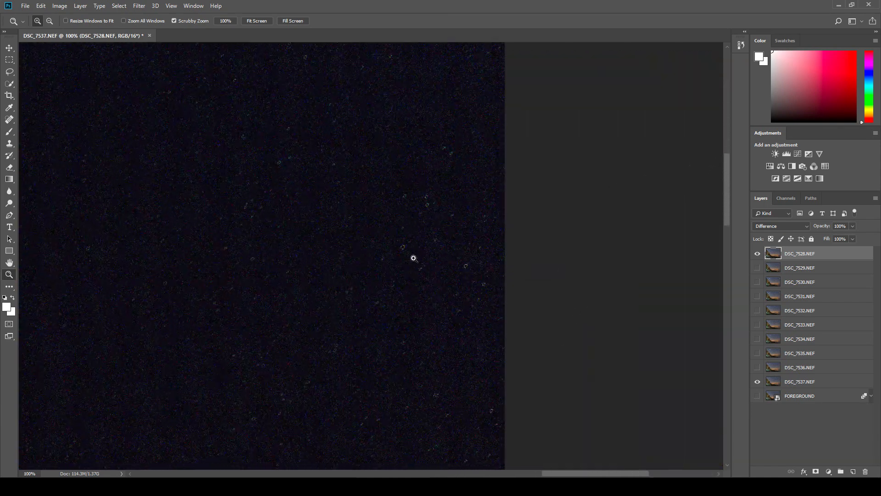
{"action": "left_click", "coordinate": [427, 119]}
{"action": "left_click", "coordinate": [427, 120]}
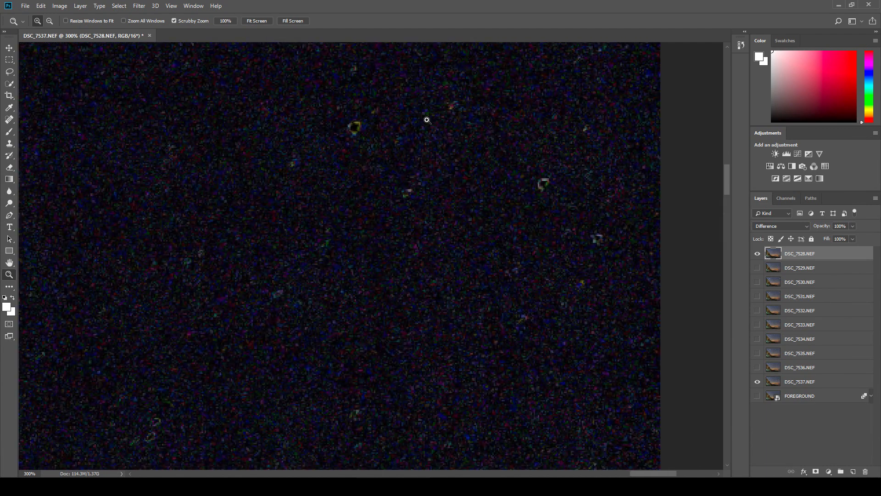
- Examine how well DSC_7528's stars align with DSC_7537 in the middle of the sky and along the cliff edge
{"action": "right_click", "coordinate": [425, 128]}
{"action": "left_click", "coordinate": [453, 142]}
{"action": "right_click", "coordinate": [146, 296]}
{"action": "left_click", "coordinate": [165, 300]}
{"action": "left_click", "coordinate": [168, 137]}
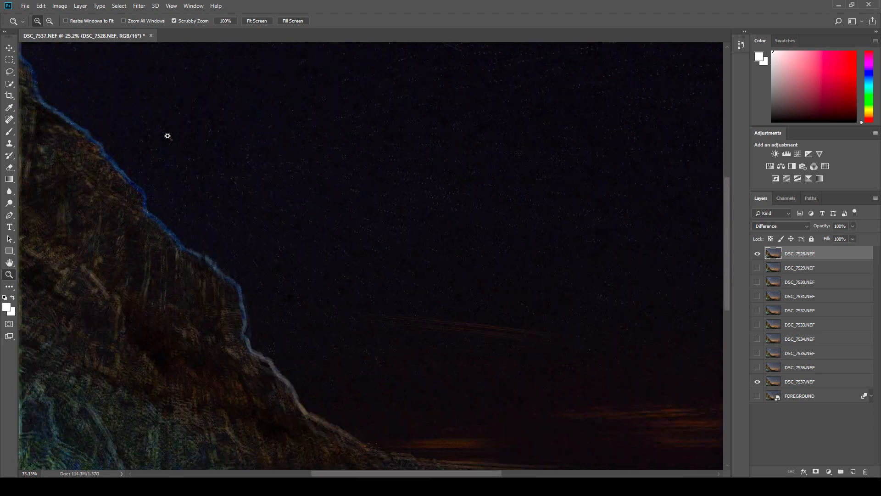
{"action": "left_click", "coordinate": [276, 310]}
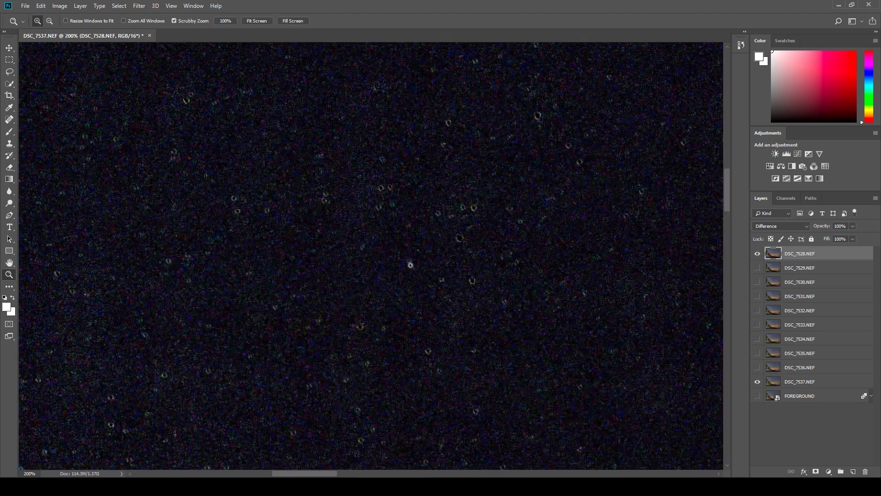
{"action": "left_click_drag", "start_coordinate": [727, 181], "coordinate": [726, 221]}
{"action": "right_click", "coordinate": [495, 198]}
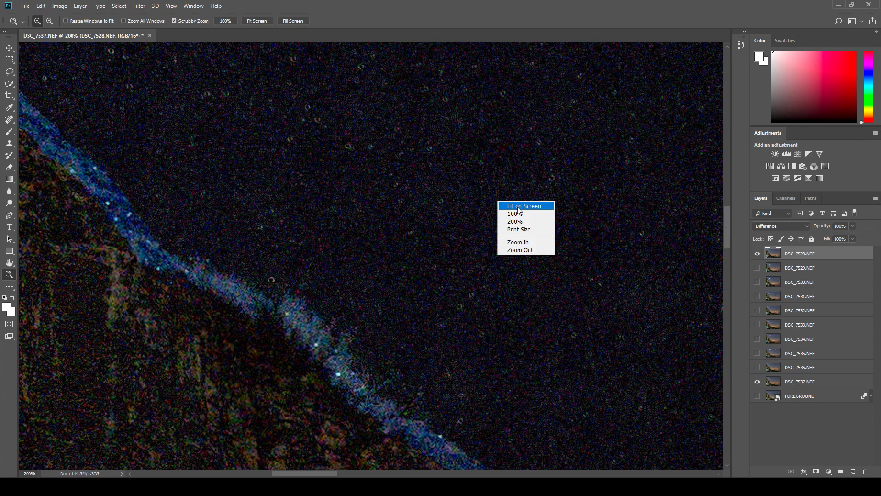
{"action": "left_click", "coordinate": [514, 203]}
{"action": "left_click_drag", "start_coordinate": [147, 84], "coordinate": [146, 84]}
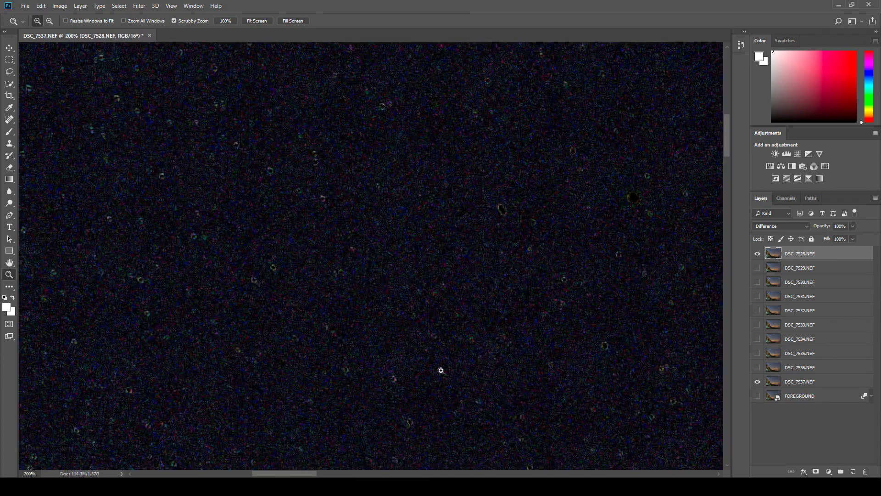
- Set layer DSC_7528's blend mode to Normal and compare it with DSC_7537 by toggling its visibility
{"action": "left_click", "coordinate": [796, 228]}
{"action": "left_click", "coordinate": [790, 235]}
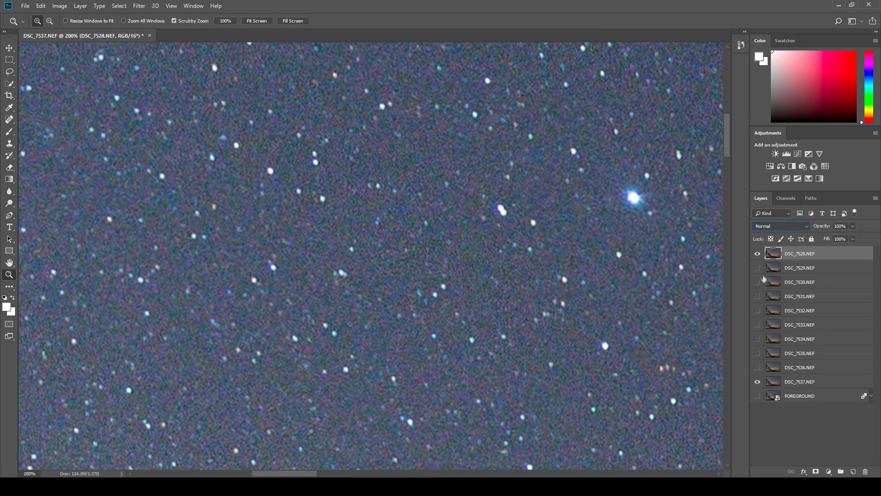
{"action": "left_click", "coordinate": [757, 255]}
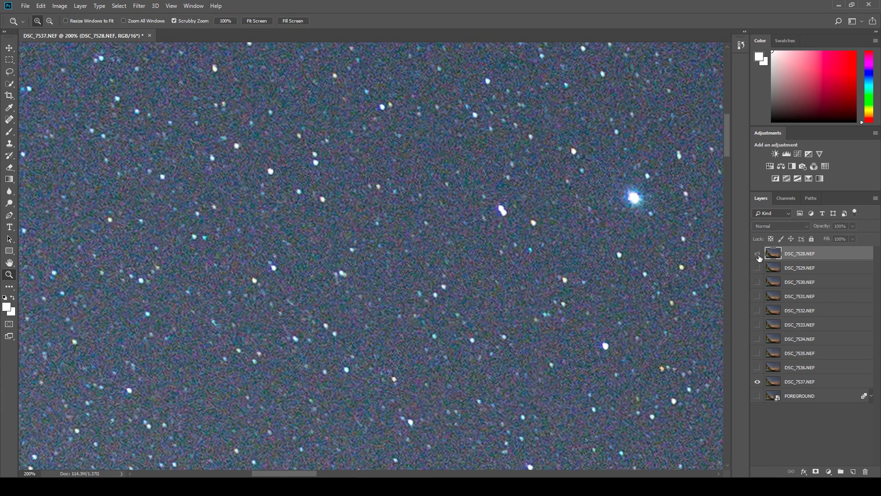
{"action": "right_click", "coordinate": [455, 229]}
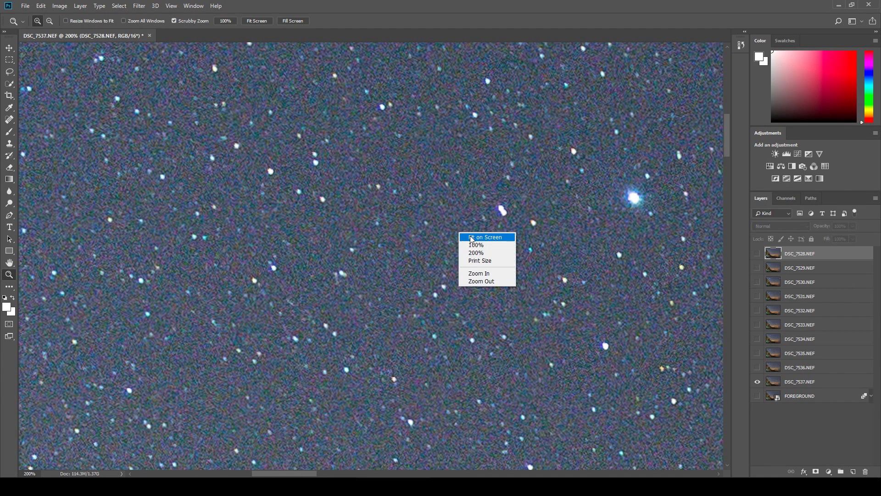
{"action": "left_click", "coordinate": [471, 236]}
{"action": "left_click", "coordinate": [757, 255]}
{"action": "left_click", "coordinate": [758, 255]}
{"action": "left_click", "coordinate": [758, 254]}
{"action": "left_click", "coordinate": [758, 255]}
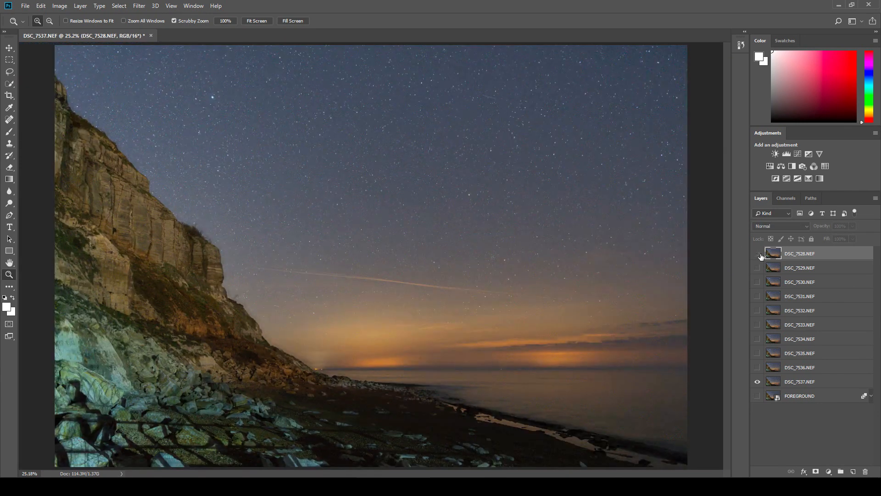
{"action": "left_click", "coordinate": [758, 255]}
{"action": "left_click", "coordinate": [758, 255]}
- Show all the star layers and convert DSC_7528 through DSC_7537 into a single smart object
{"action": "left_click_drag", "start_coordinate": [759, 256], "coordinate": [758, 381]}
{"action": "left_click", "coordinate": [784, 384]}
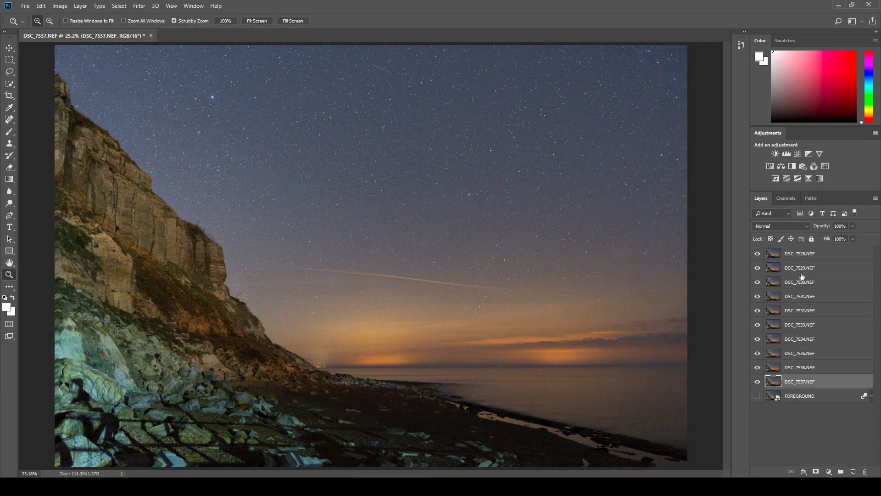
{"action": "left_click", "coordinate": [807, 255], "text": "shift"}
{"action": "right_click", "coordinate": [807, 256]}
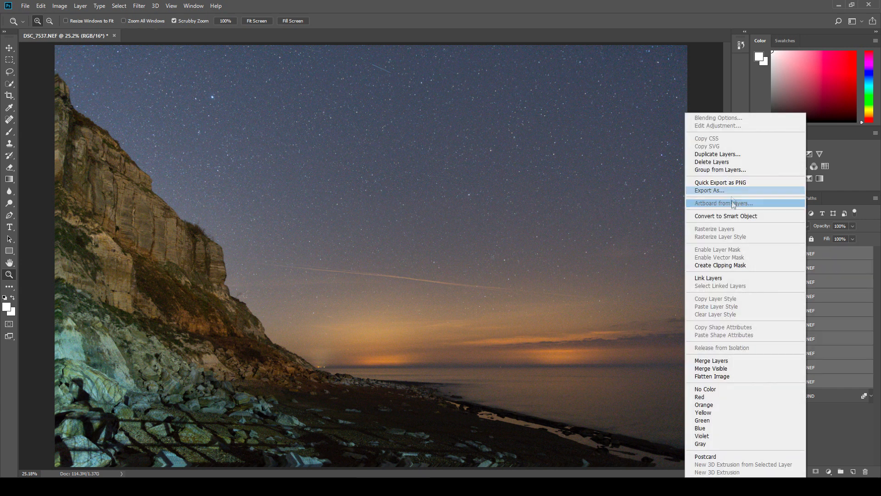
{"action": "left_click", "coordinate": [731, 218]}
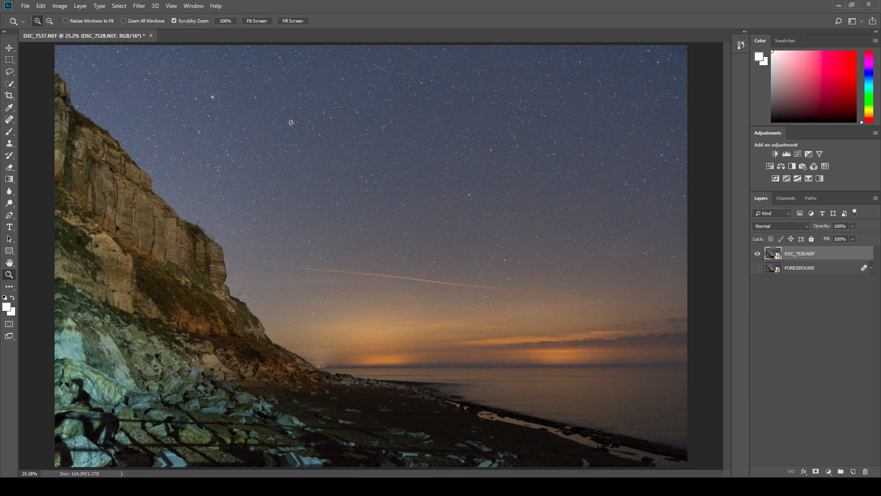
- Set the star smart object's stack mode to Median
{"action": "left_click", "coordinate": [291, 122]}
{"action": "left_click", "coordinate": [292, 124]}
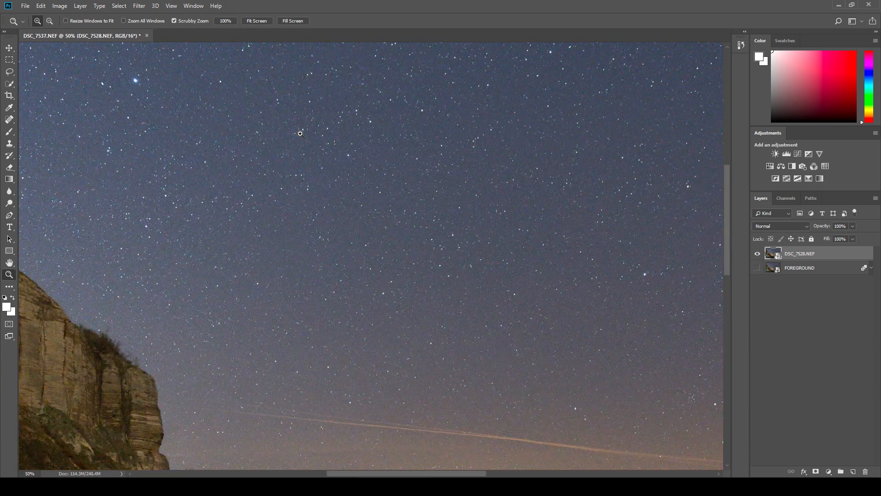
{"action": "left_click", "coordinate": [300, 134]}
{"action": "scroll", "coordinate": [192, 74], "scroll_direction": "up", "scroll_amount": 3}
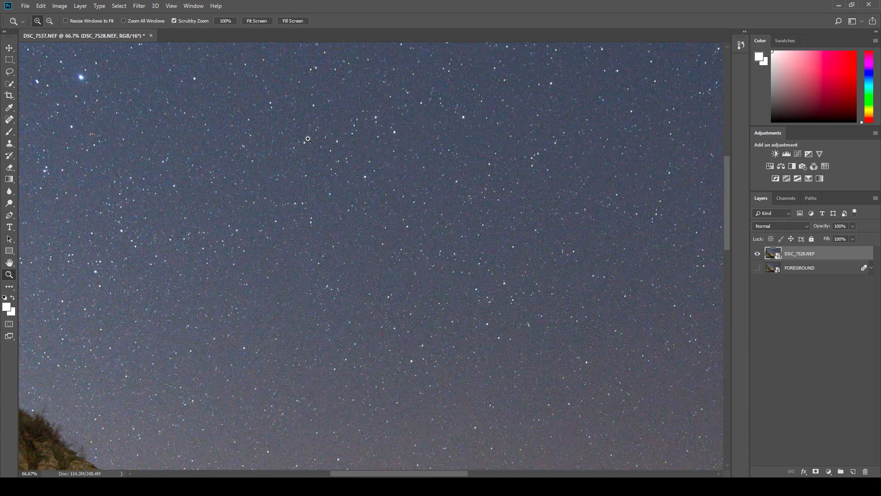
{"action": "left_click", "coordinate": [80, 7]}
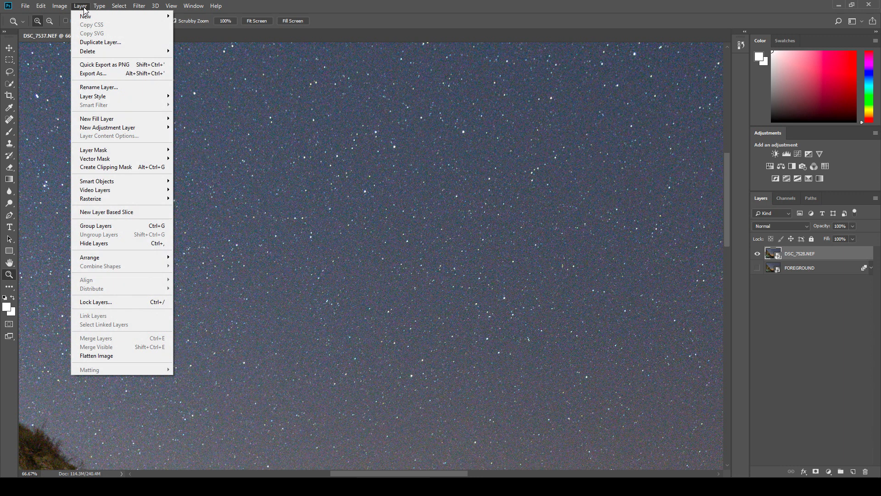
{"action": "mouse_move", "coordinate": [140, 9]}
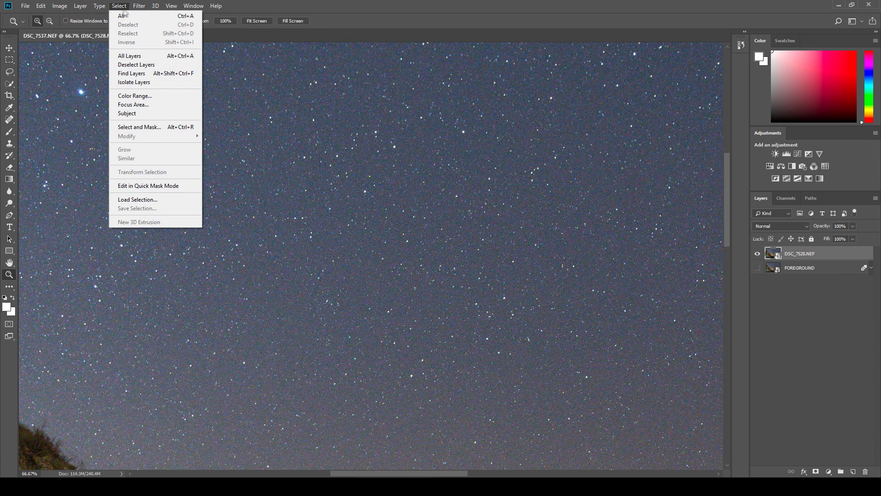
{"action": "mouse_move", "coordinate": [101, 10]}
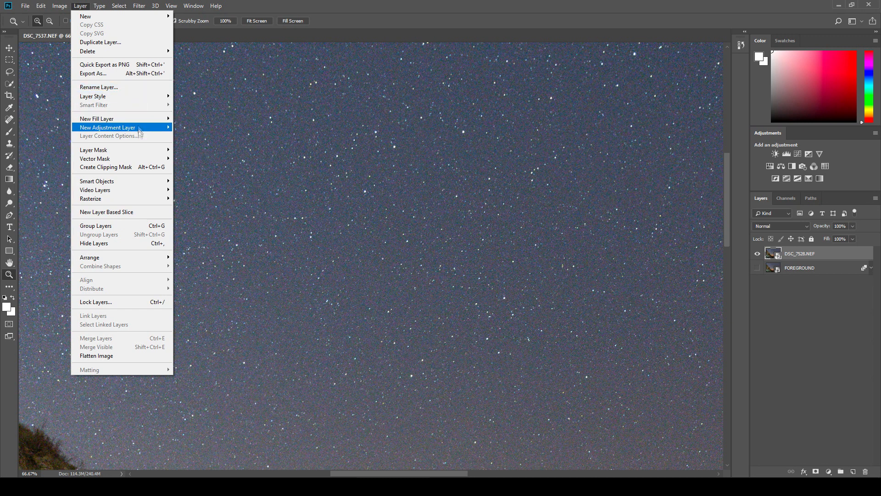
{"action": "mouse_move", "coordinate": [139, 183]}
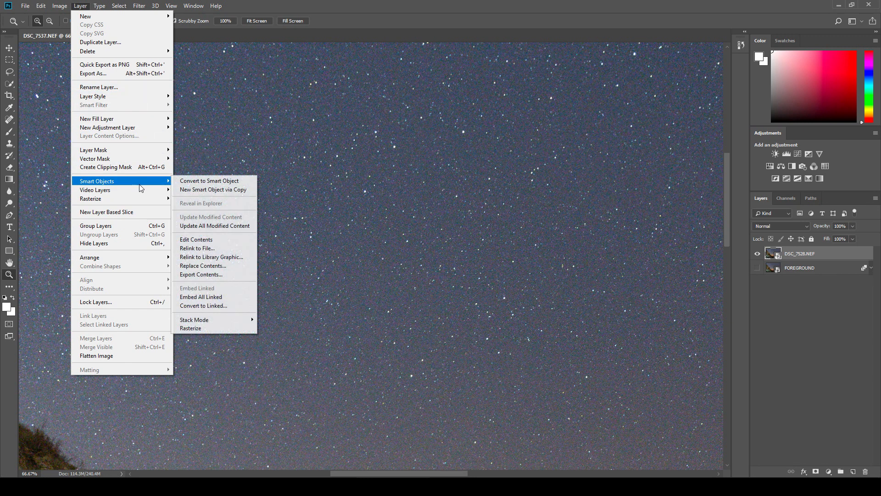
{"action": "mouse_move", "coordinate": [247, 319]}
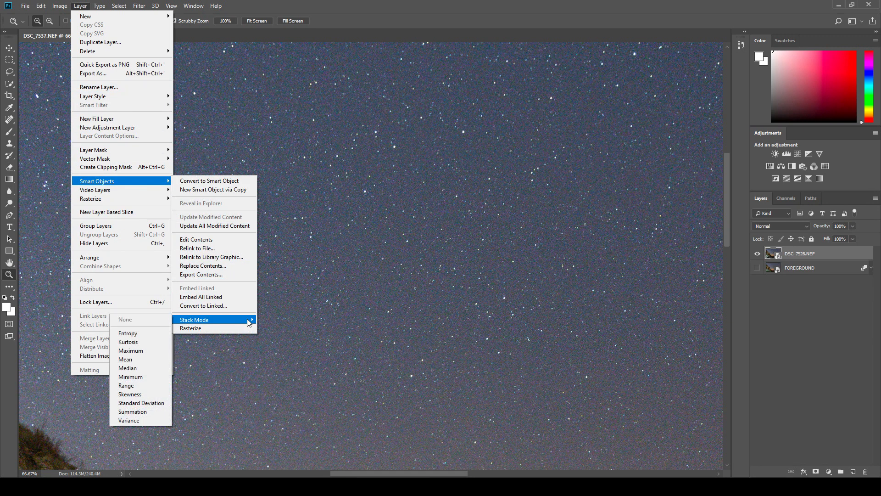
{"action": "left_click", "coordinate": [144, 368]}
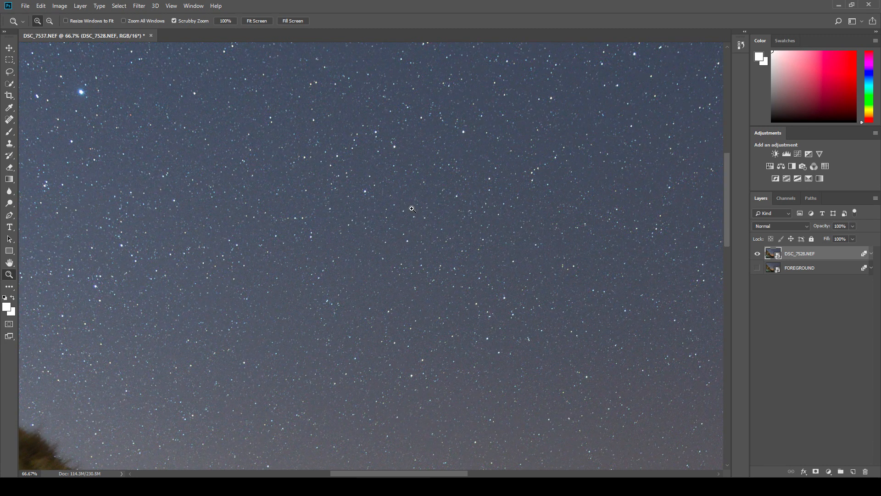
- Examine the noise and star sharpness of the median-stacked sky up close and with the whole image in view
{"action": "left_click", "coordinate": [421, 241]}
{"action": "left_click", "coordinate": [425, 247]}
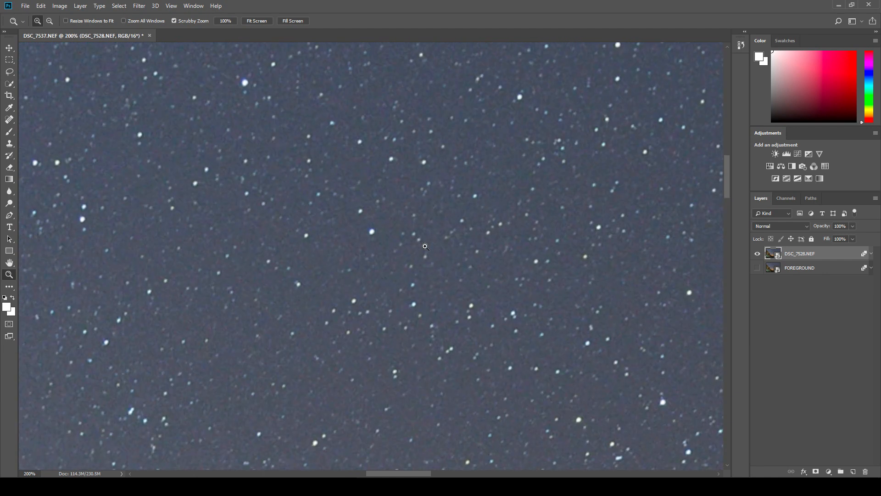
{"action": "right_click", "coordinate": [370, 221]}
{"action": "left_click", "coordinate": [387, 232]}
{"action": "right_click", "coordinate": [388, 223]}
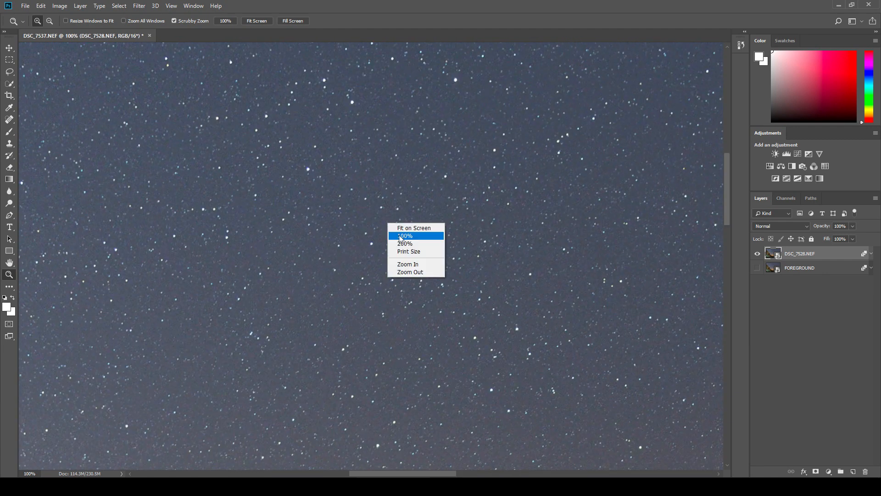
{"action": "left_click", "coordinate": [404, 228]}
{"action": "left_click", "coordinate": [610, 115]}
{"action": "left_click", "coordinate": [610, 115]}
{"action": "left_click", "coordinate": [610, 115]}
{"action": "right_click", "coordinate": [326, 198]}
{"action": "left_click", "coordinate": [342, 202]}
- Inspect the stacked stars at full size along the sky's upper edge and beside the cliff
{"action": "left_click", "coordinate": [397, 134]}
{"action": "left_click", "coordinate": [397, 134]}
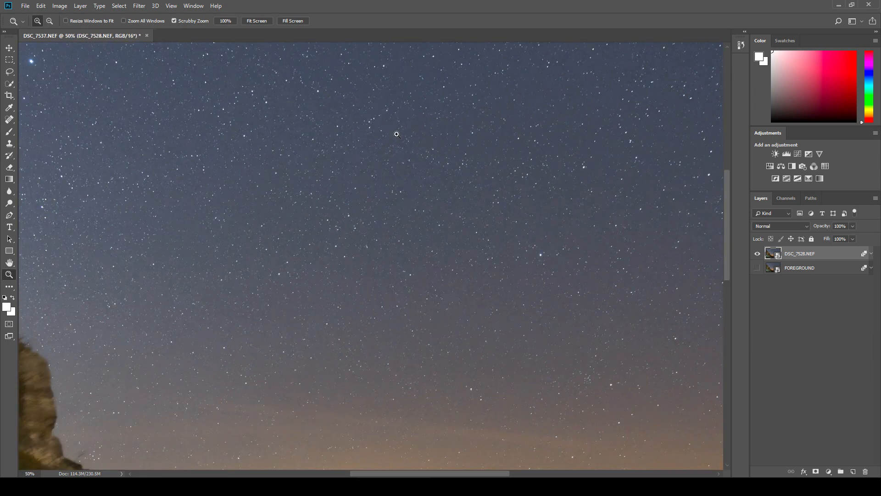
{"action": "left_click", "coordinate": [400, 132]}
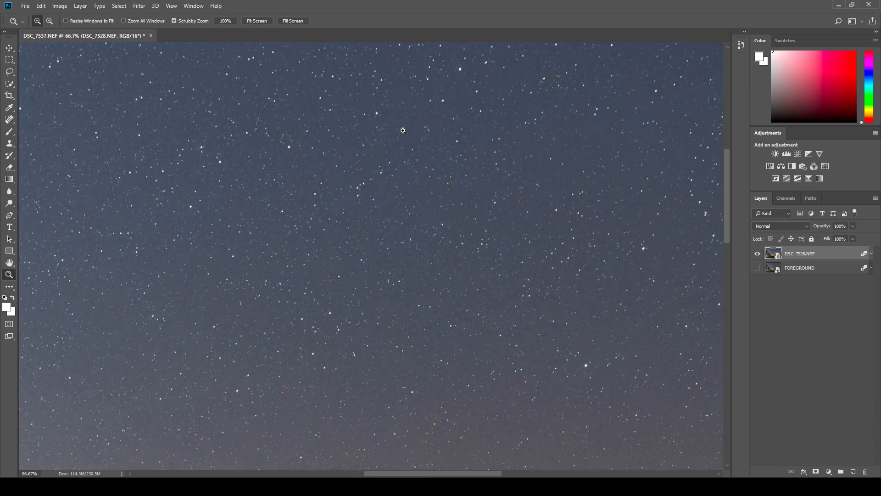
{"action": "left_click", "coordinate": [403, 132]}
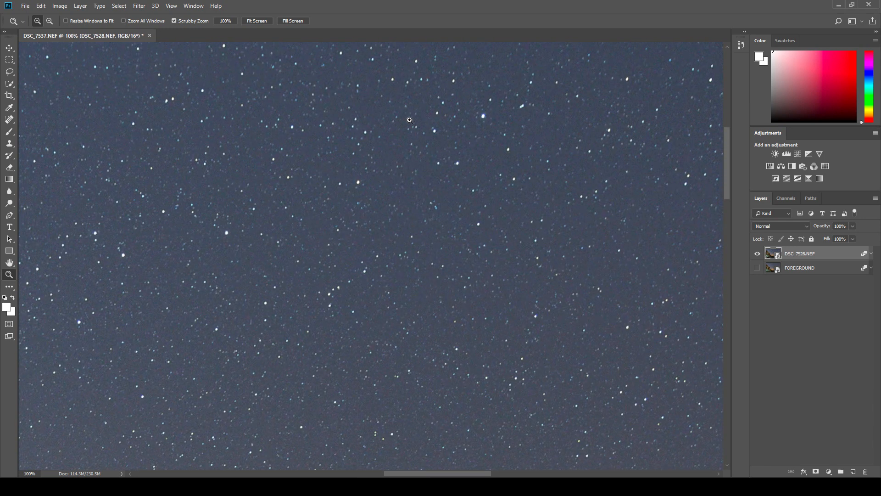
{"action": "scroll", "coordinate": [401, 135], "scroll_direction": "up", "scroll_amount": 8}
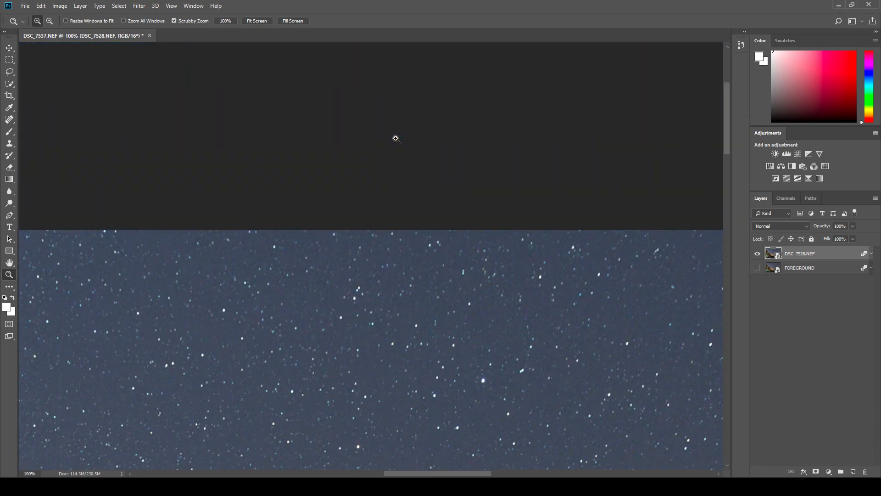
{"action": "scroll", "coordinate": [400, 279], "scroll_direction": "down", "scroll_amount": 2}
{"action": "left_click_drag", "start_coordinate": [474, 476], "coordinate": [356, 442]}
{"action": "scroll", "coordinate": [378, 384], "scroll_direction": "down", "scroll_amount": 7}
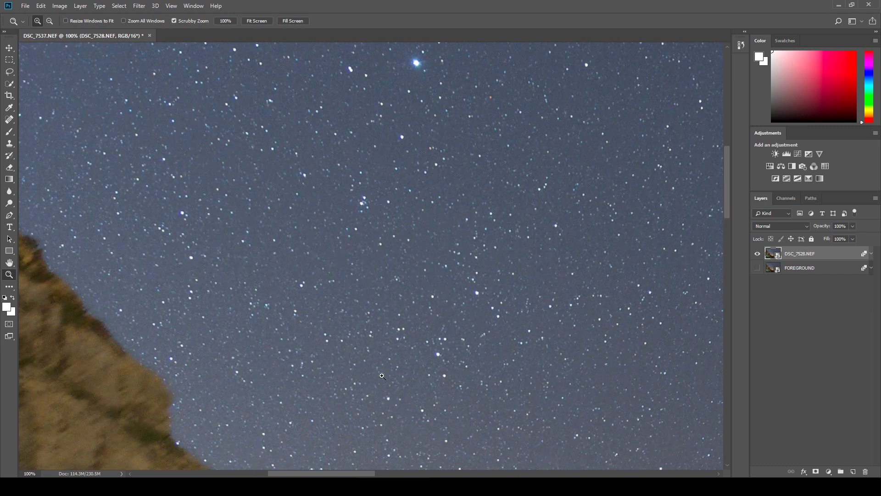
{"action": "scroll", "coordinate": [382, 376], "scroll_direction": "down", "scroll_amount": 4}
{"action": "right_click", "coordinate": [410, 296]}
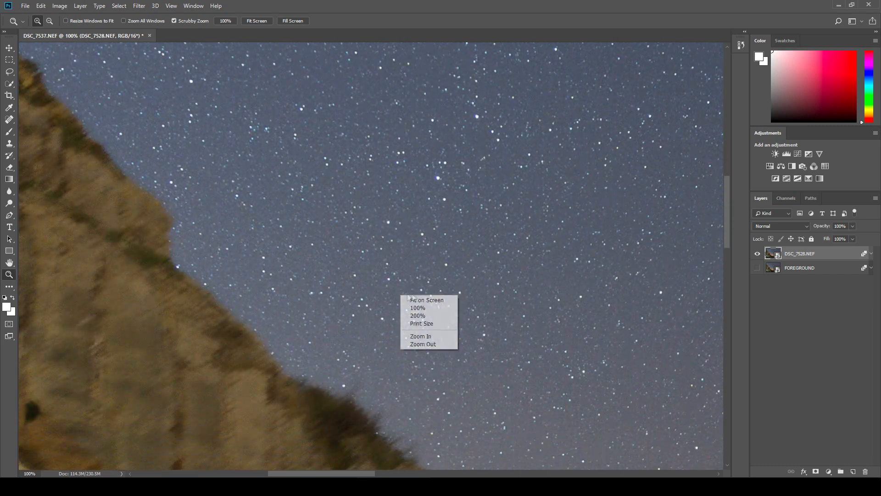
{"action": "left_click", "coordinate": [417, 299]}
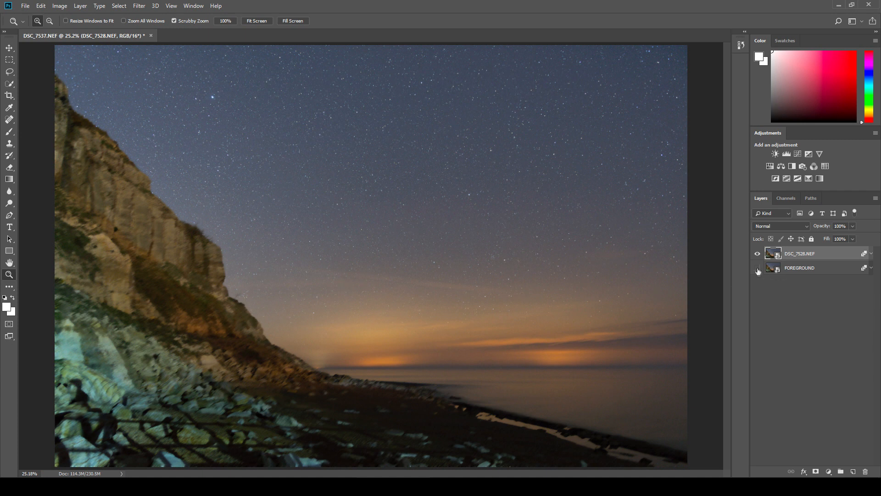
- Show the FOREGROUND layer and compare its cliff and rocks with the stacked DSC_7528 layer
{"action": "left_click", "coordinate": [803, 270]}
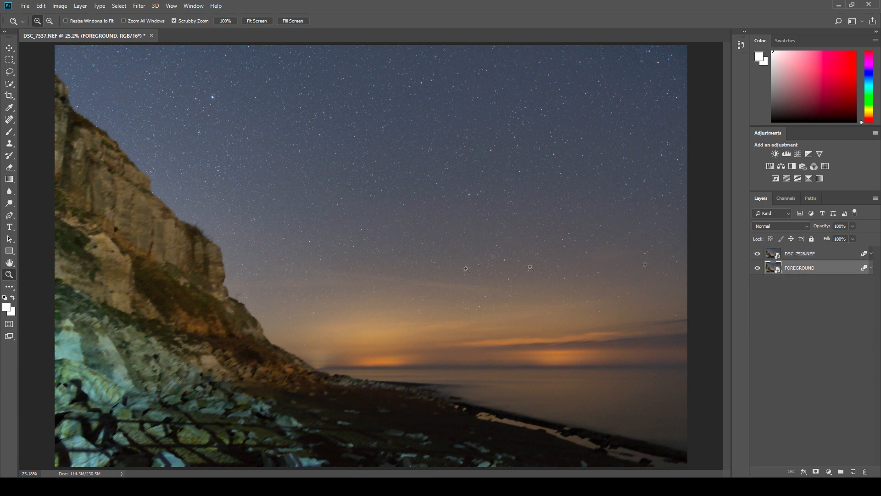
{"action": "left_click", "coordinate": [164, 340]}
{"action": "left_click", "coordinate": [198, 349]}
{"action": "right_click", "coordinate": [198, 351]}
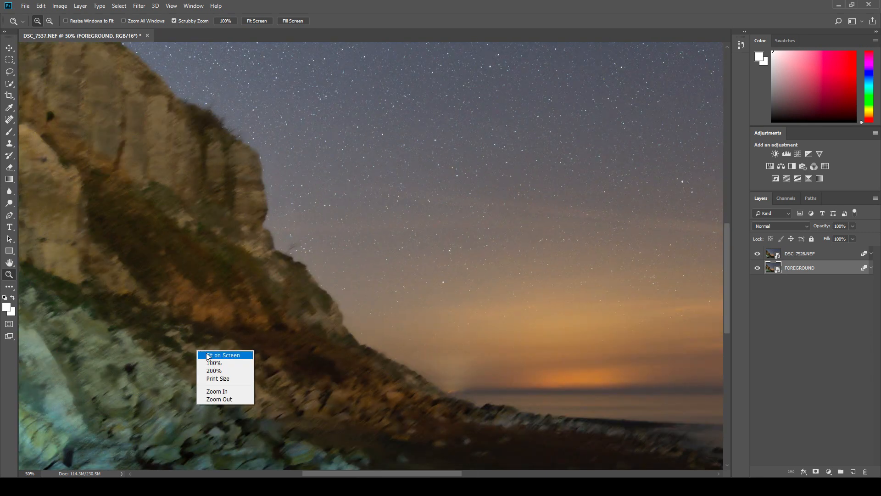
{"action": "left_click", "coordinate": [223, 354]}
{"action": "left_click", "coordinate": [757, 254]}
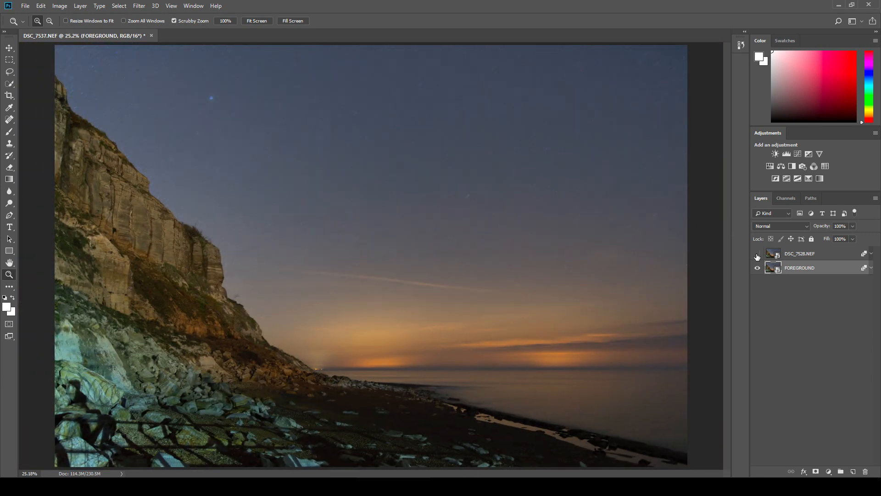
{"action": "left_click", "coordinate": [757, 255]}
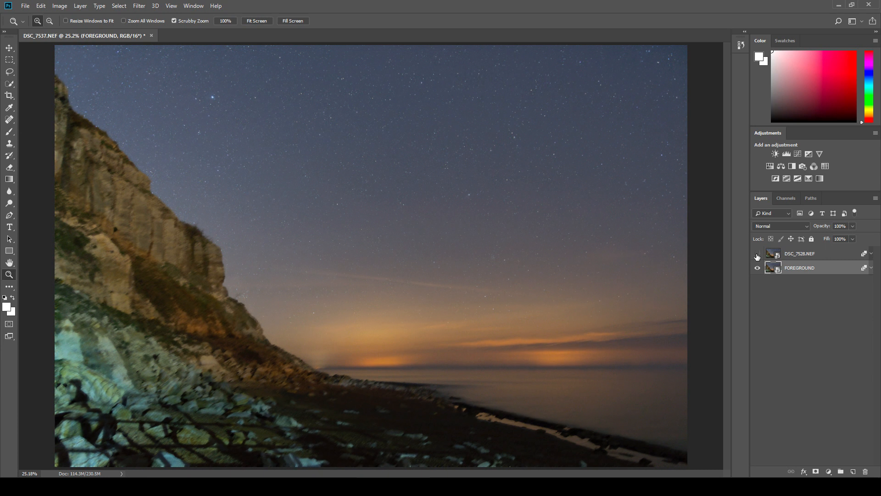
- Compare the stacked DSC_7528 layer with FOREGROUND around the horizon and shoreline, and inspect the sky above
{"action": "left_click", "coordinate": [591, 220]}
{"action": "left_click", "coordinate": [592, 220]}
{"action": "left_click", "coordinate": [592, 220]}
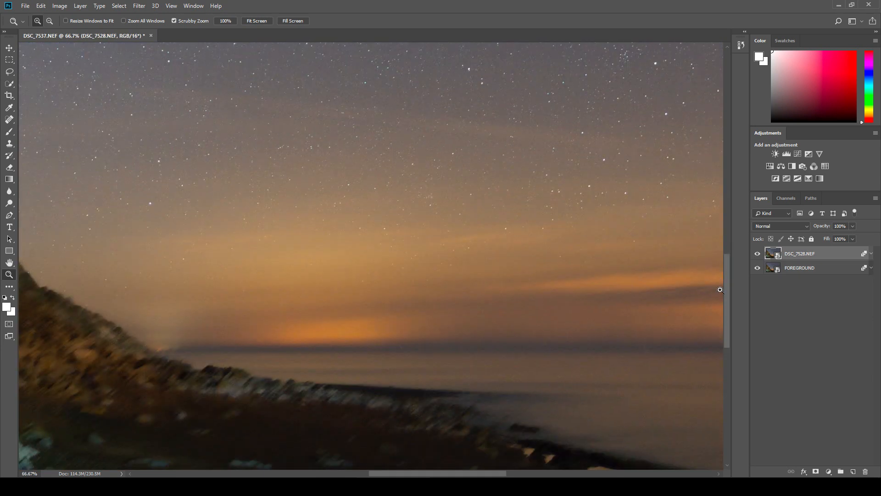
{"action": "scroll", "coordinate": [720, 295], "scroll_direction": "down", "scroll_amount": 1}
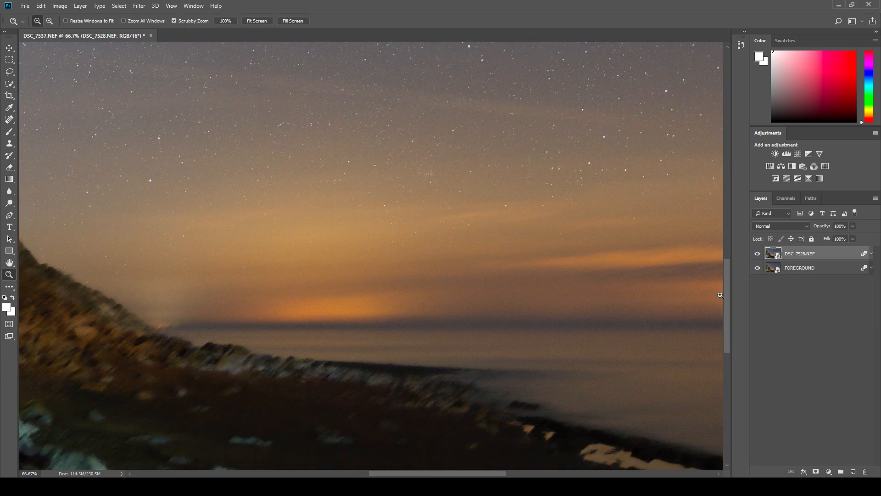
{"action": "left_click", "coordinate": [757, 254]}
{"action": "left_click", "coordinate": [758, 254]}
{"action": "left_click_drag", "start_coordinate": [728, 284], "coordinate": [732, 231]}
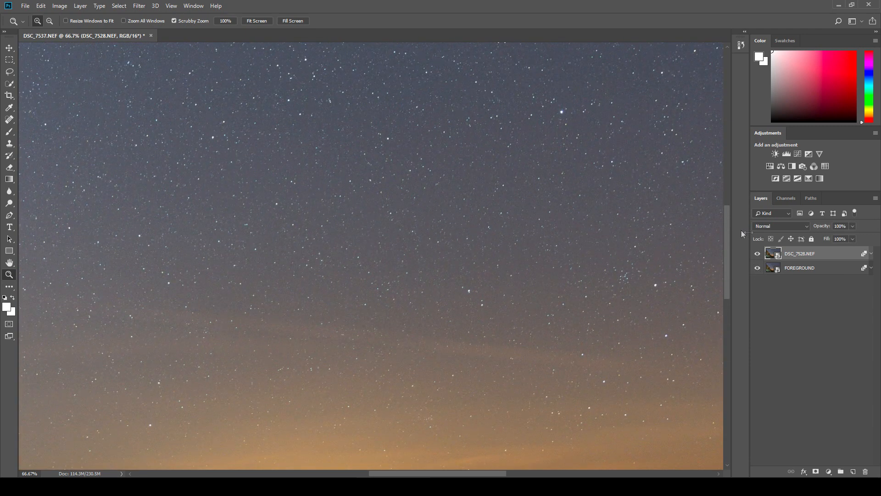
- Show the whole image and set the DSC_7528 layer's blend mode to Difference to expose its misalignment with the foreground
{"action": "right_click", "coordinate": [825, 256]}
{"action": "left_click", "coordinate": [857, 305]}
{"action": "right_click", "coordinate": [473, 269]}
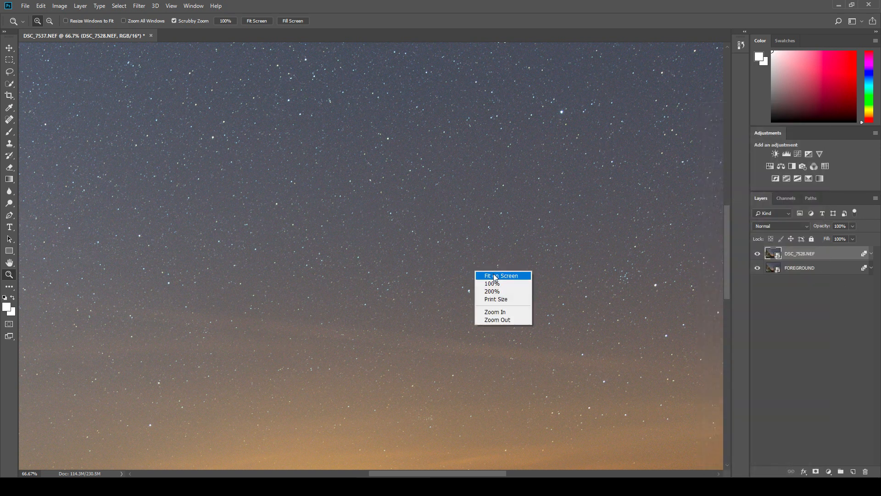
{"action": "left_click", "coordinate": [493, 274]}
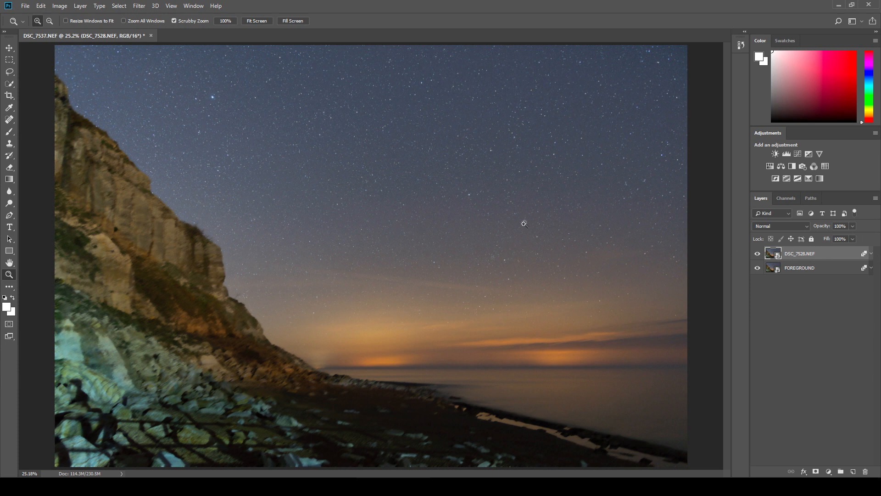
{"action": "left_click", "coordinate": [806, 227]}
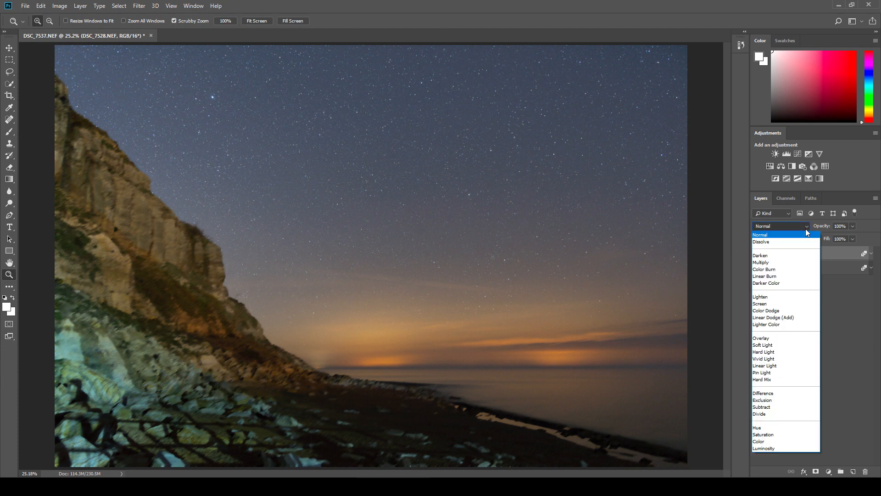
{"action": "left_click", "coordinate": [776, 393]}
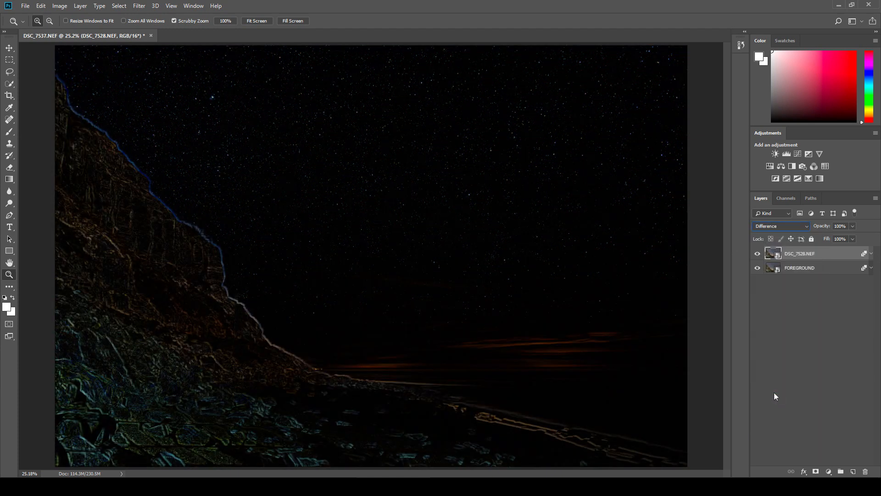
- Start a Free Transform on the DSC_7528 layer and shift it to X 2738, Y 1825.5 px using the cliff edge as reference
{"action": "left_click", "coordinate": [221, 281]}
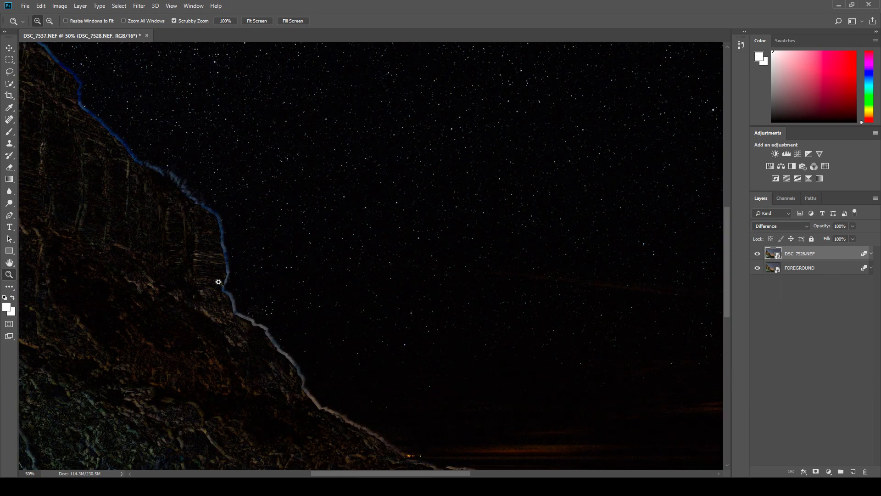
{"action": "left_click", "coordinate": [219, 282]}
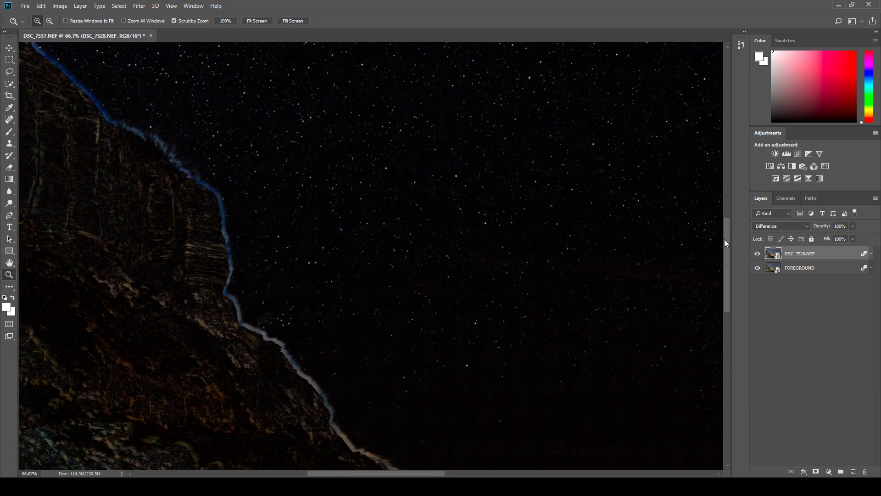
{"action": "mouse_move", "coordinate": [727, 241]}
{"action": "left_mouse_down"}
{"action": "mouse_move", "coordinate": [726, 256]}
{"action": "mouse_move", "coordinate": [725, 241]}
{"action": "left_mouse_up"}
{"action": "key", "text": "ctrl+t"}
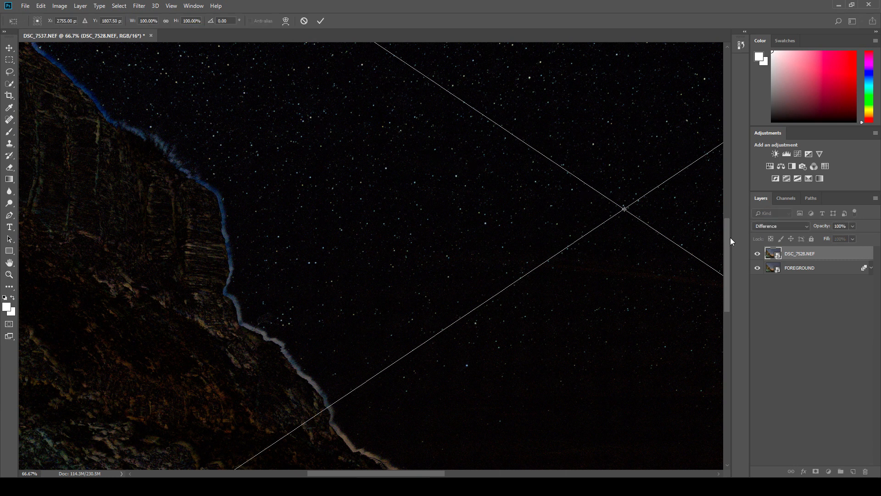
{"action": "mouse_move", "coordinate": [727, 241]}
{"action": "left_mouse_down"}
{"action": "mouse_move", "coordinate": [727, 141]}
{"action": "mouse_move", "coordinate": [722, 239]}
{"action": "left_mouse_up"}
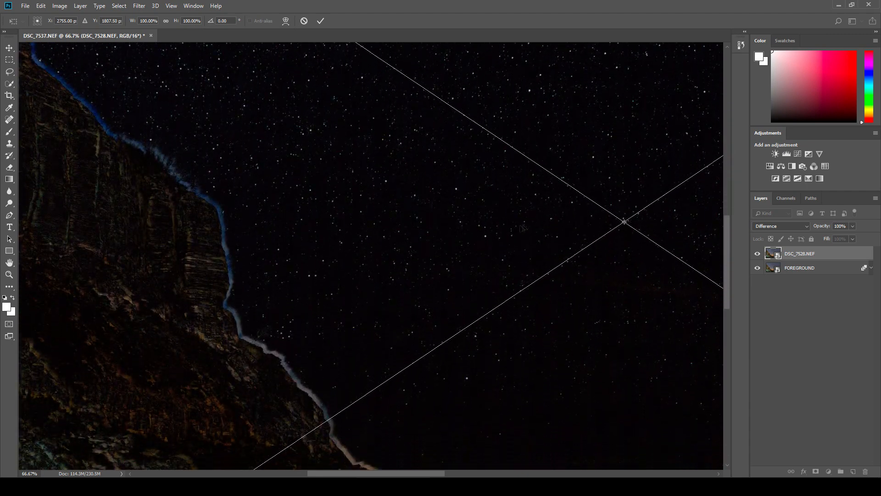
{"action": "left_click_drag", "start_coordinate": [505, 235], "coordinate": [501, 236]}
- Check the alignment along the shoreline and cliff, move the layer to Y 1807.5 px, and apply the transform
{"action": "left_click_drag", "start_coordinate": [431, 475], "coordinate": [523, 475]}
{"action": "left_click_drag", "start_coordinate": [726, 229], "coordinate": [719, 316]}
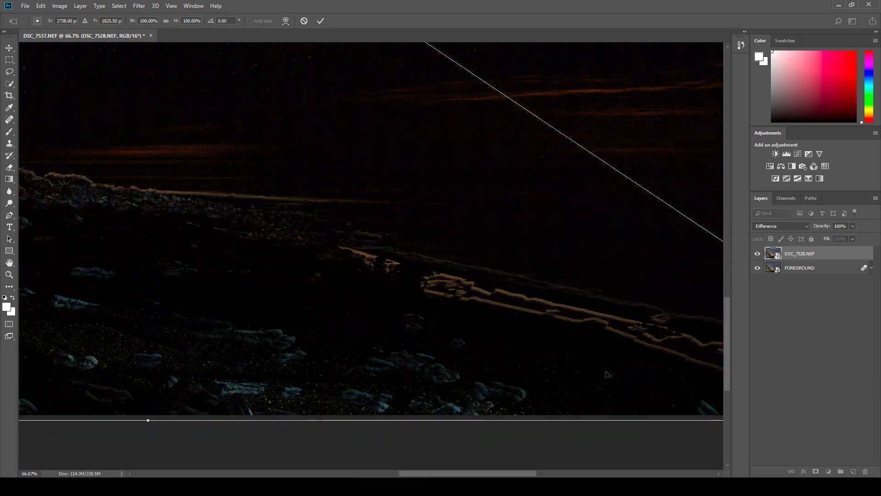
{"action": "left_click_drag", "start_coordinate": [728, 312], "coordinate": [736, 268]}
{"action": "left_click_drag", "start_coordinate": [491, 475], "coordinate": [333, 444]}
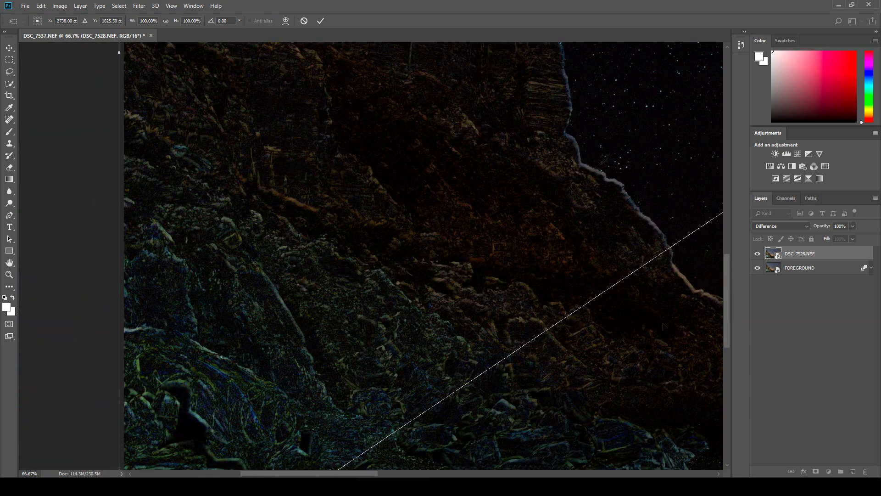
{"action": "left_click_drag", "start_coordinate": [727, 297], "coordinate": [739, 188]}
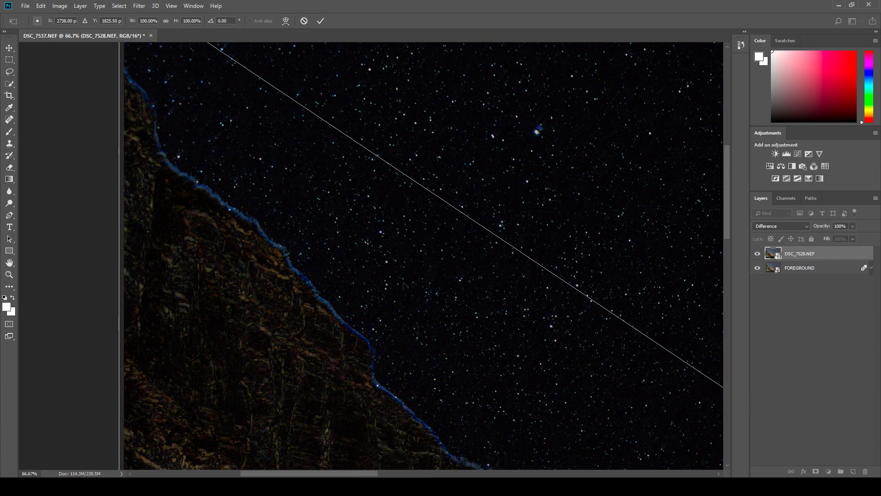
{"action": "left_click_drag", "start_coordinate": [341, 291], "coordinate": [341, 286]}
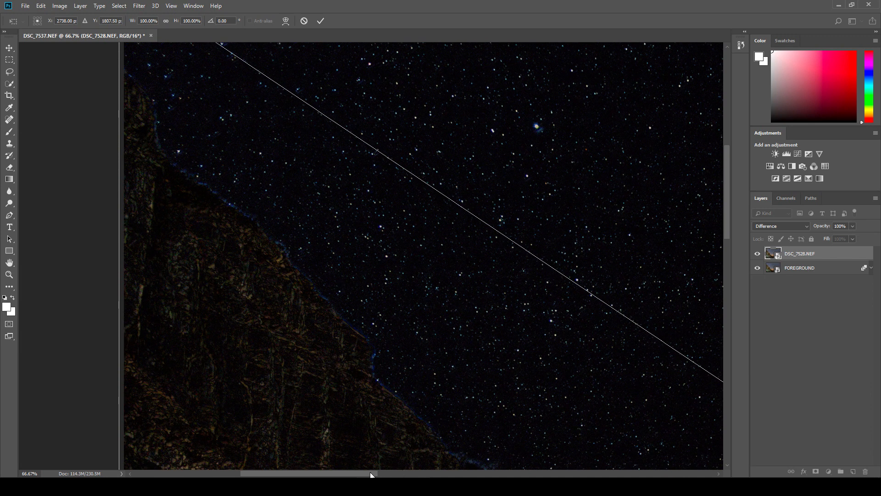
{"action": "left_click_drag", "start_coordinate": [372, 474], "coordinate": [433, 474]}
{"action": "left_click_drag", "start_coordinate": [728, 213], "coordinate": [726, 338]}
{"action": "left_click_drag", "start_coordinate": [351, 476], "coordinate": [423, 467]}
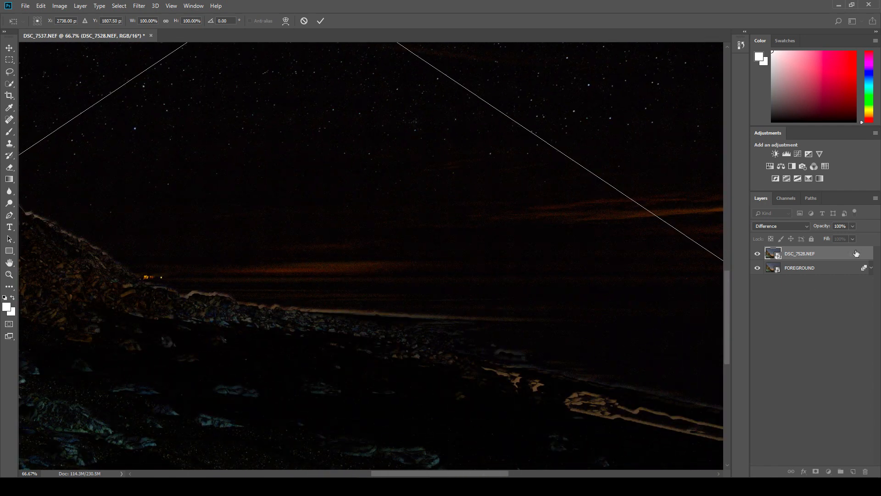
{"action": "left_click", "coordinate": [326, 23]}
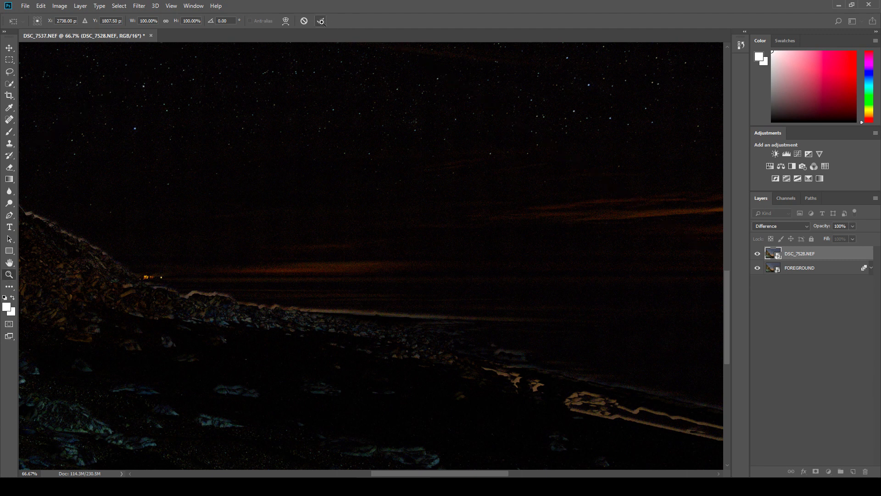
- Set the DSC_7528 layer's blend mode back to Normal and view the aligned image around the cliff
{"action": "key", "text": "z"}
{"action": "left_click", "coordinate": [797, 229]}
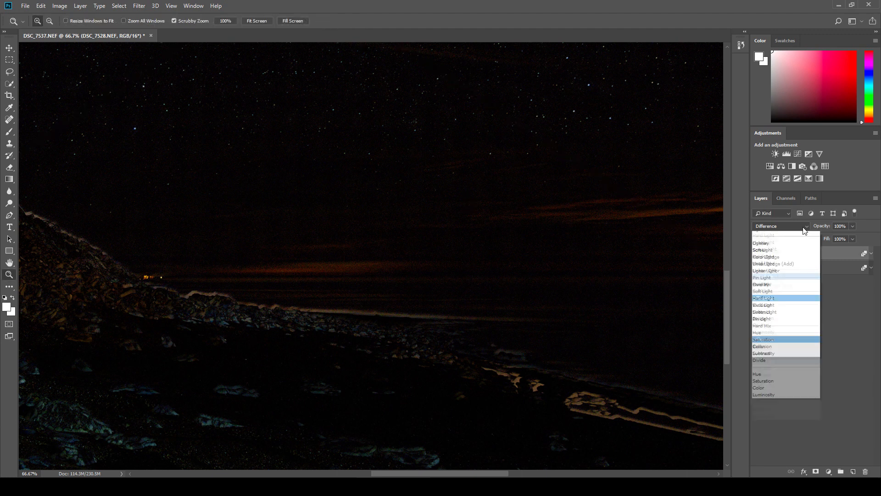
{"action": "left_click", "coordinate": [795, 237]}
{"action": "right_click", "coordinate": [403, 227]}
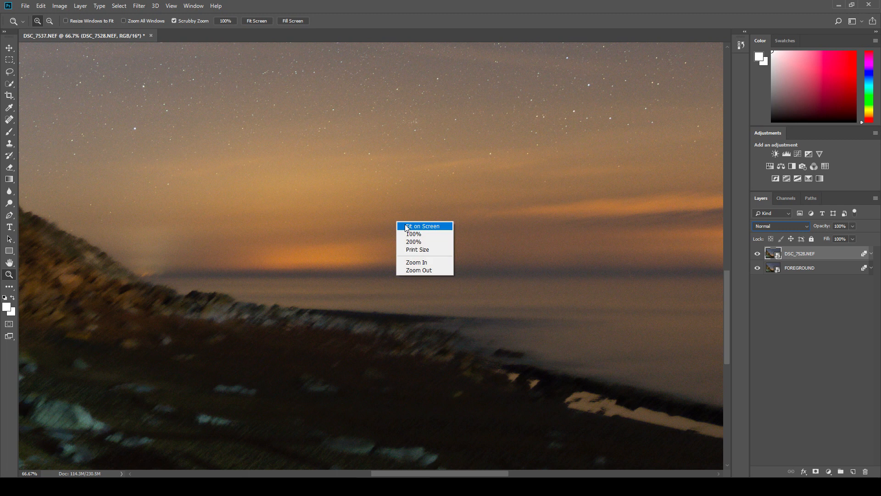
{"action": "left_click", "coordinate": [405, 224]}
{"action": "left_click", "coordinate": [206, 250]}
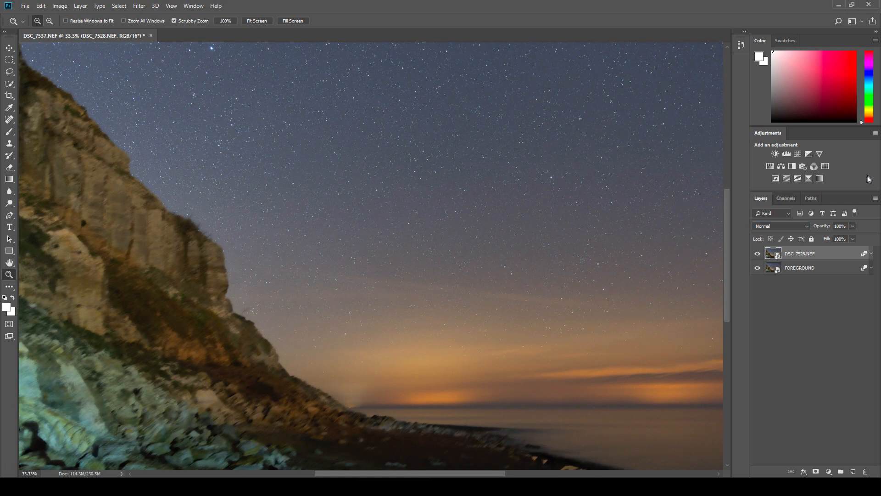
- Rasterize both the DSC_7528 and FOREGROUND smart object layers
{"action": "right_click", "coordinate": [843, 255]}
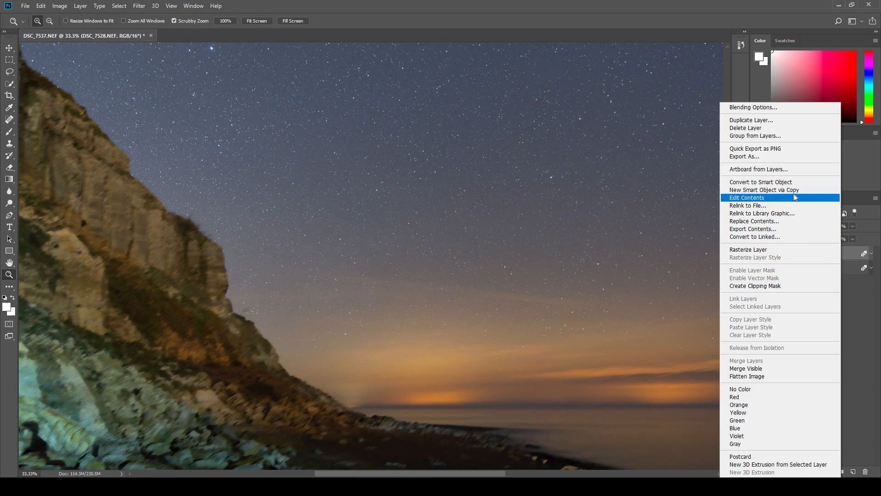
{"action": "left_click", "coordinate": [791, 248]}
{"action": "left_click", "coordinate": [826, 268]}
{"action": "right_click", "coordinate": [826, 268]}
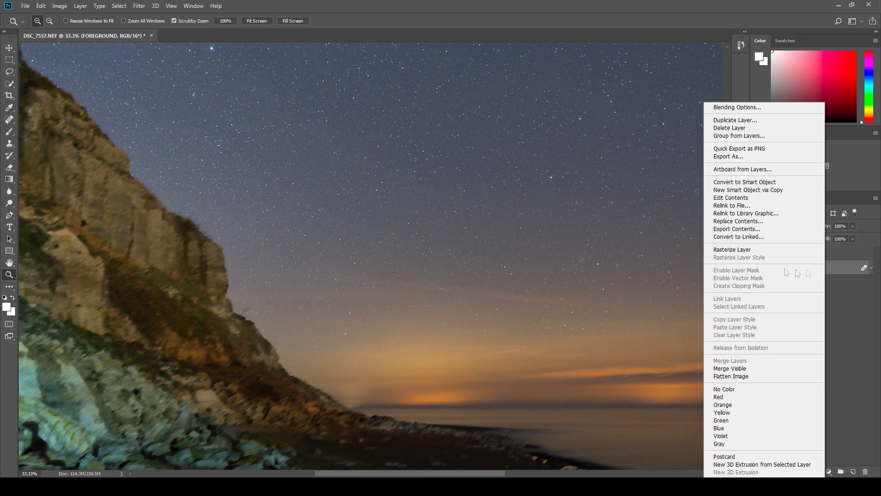
{"action": "left_click", "coordinate": [780, 249]}
- Add a layer mask to the DSC_7528 layer and choose the Brush tool with black as the painting colour
{"action": "left_click", "coordinate": [811, 259]}
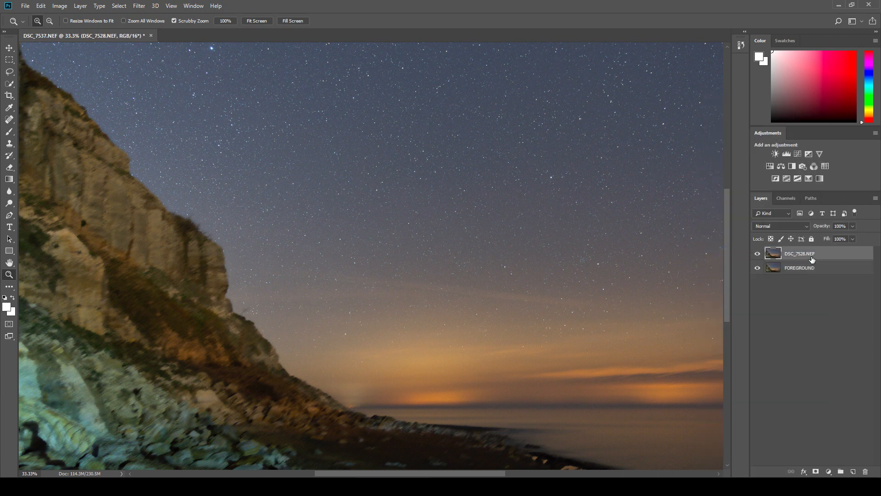
{"action": "left_click", "coordinate": [815, 471]}
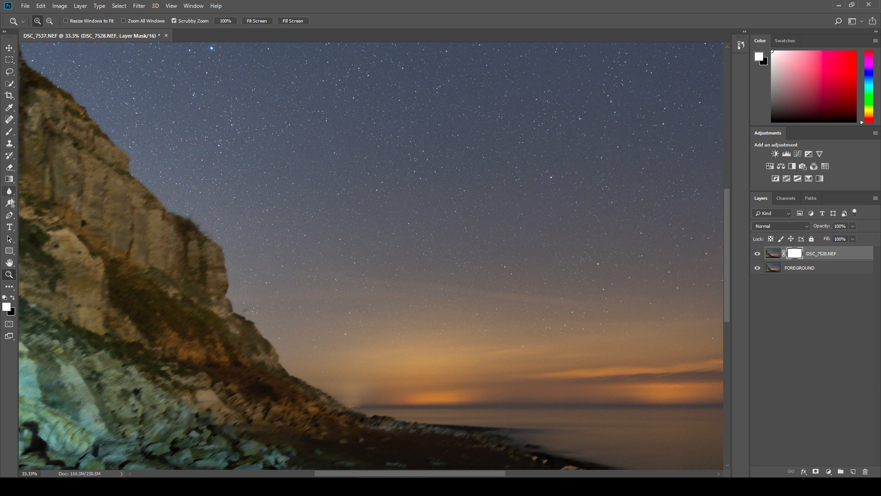
{"action": "left_click", "coordinate": [10, 134]}
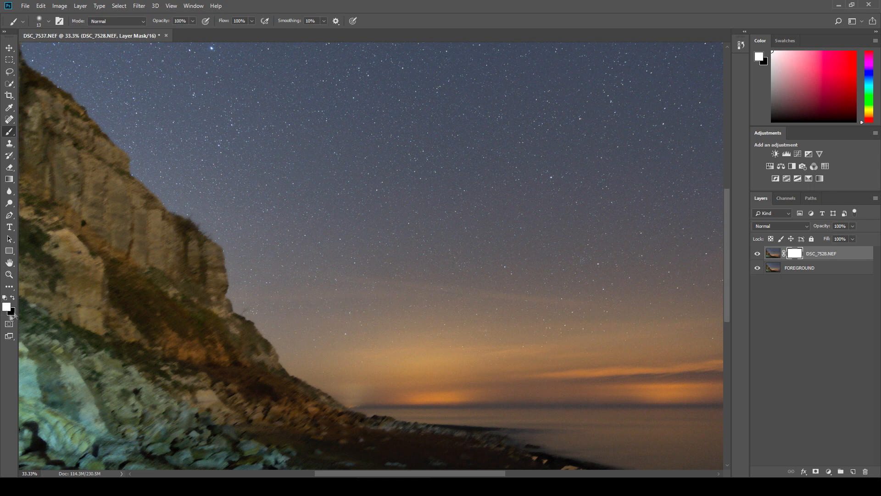
{"action": "left_click", "coordinate": [12, 299]}
- Paint the mask black along the cliff edge, shoreline and sea up to the horizon with a soft 228 px brush
{"action": "left_click", "coordinate": [48, 22]}
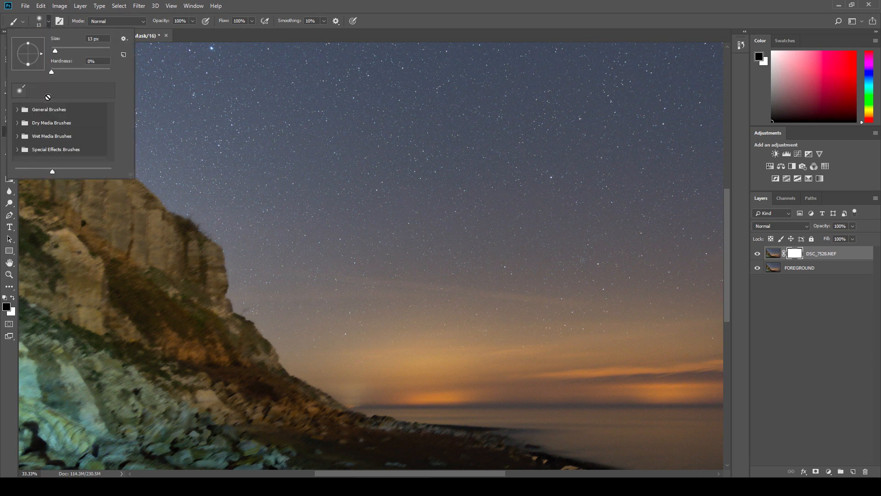
{"action": "left_click_drag", "start_coordinate": [59, 53], "coordinate": [78, 54]}
{"action": "left_click", "coordinate": [146, 202]}
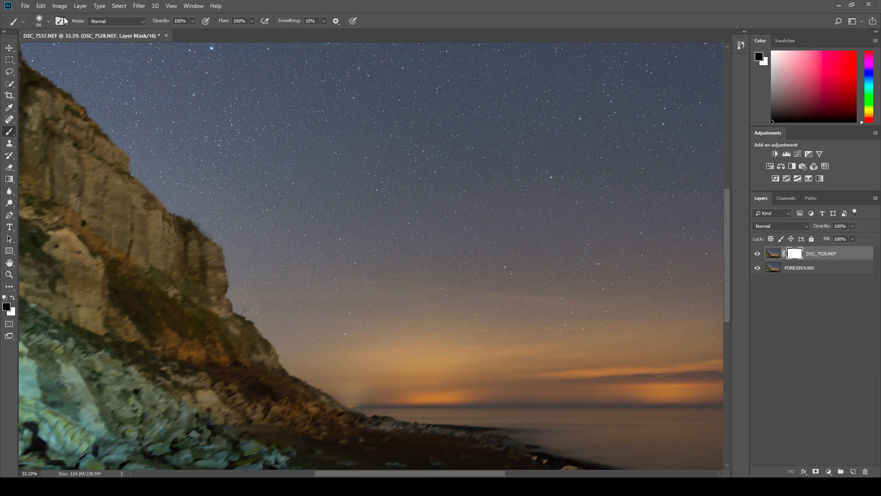
{"action": "left_click", "coordinate": [48, 22]}
{"action": "left_click_drag", "start_coordinate": [76, 51], "coordinate": [111, 51]}
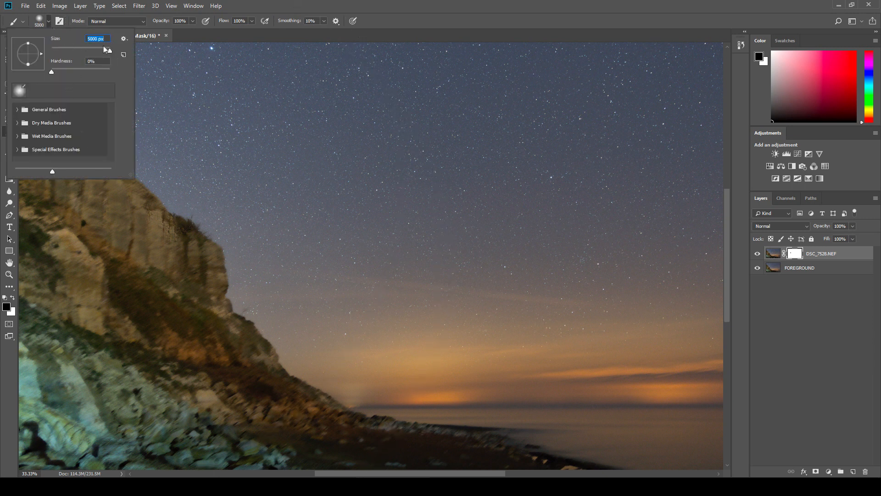
{"action": "left_click_drag", "start_coordinate": [109, 51], "coordinate": [81, 49]}
{"action": "mouse_move", "coordinate": [725, 247]}
{"action": "left_mouse_down"}
{"action": "mouse_move", "coordinate": [725, 263]}
{"action": "mouse_move", "coordinate": [725, 251]}
{"action": "left_mouse_up"}
{"action": "mouse_move", "coordinate": [200, 236]}
{"action": "left_mouse_down"}
{"action": "mouse_move", "coordinate": [192, 220]}
{"action": "mouse_move", "coordinate": [141, 195]}
{"action": "mouse_move", "coordinate": [147, 200]}
{"action": "mouse_move", "coordinate": [125, 177]}
{"action": "mouse_move", "coordinate": [124, 186]}
{"action": "mouse_move", "coordinate": [114, 149]}
{"action": "mouse_move", "coordinate": [13, 52]}
{"action": "mouse_move", "coordinate": [61, 160]}
{"action": "mouse_move", "coordinate": [97, 197]}
{"action": "mouse_move", "coordinate": [144, 234]}
{"action": "mouse_move", "coordinate": [101, 200]}
{"action": "mouse_move", "coordinate": [160, 224]}
{"action": "mouse_move", "coordinate": [189, 224]}
{"action": "mouse_move", "coordinate": [211, 252]}
{"action": "mouse_move", "coordinate": [213, 275]}
{"action": "mouse_move", "coordinate": [202, 251]}
{"action": "mouse_move", "coordinate": [178, 272]}
{"action": "mouse_move", "coordinate": [177, 262]}
{"action": "mouse_move", "coordinate": [203, 292]}
{"action": "mouse_move", "coordinate": [209, 285]}
{"action": "mouse_move", "coordinate": [240, 310]}
{"action": "mouse_move", "coordinate": [245, 327]}
{"action": "mouse_move", "coordinate": [247, 310]}
{"action": "mouse_move", "coordinate": [246, 331]}
{"action": "mouse_move", "coordinate": [292, 382]}
{"action": "mouse_move", "coordinate": [359, 414]}
{"action": "mouse_move", "coordinate": [344, 411]}
{"action": "mouse_move", "coordinate": [378, 406]}
{"action": "left_mouse_up"}
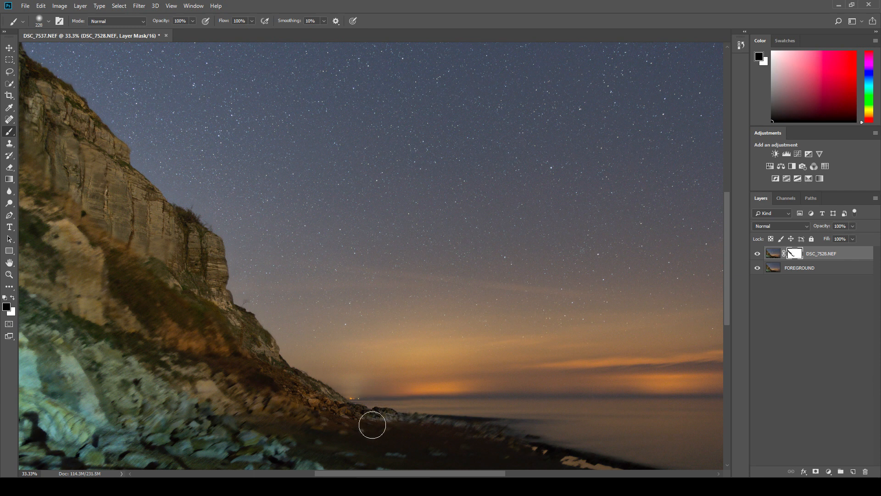
{"action": "scroll", "coordinate": [413, 454], "scroll_direction": "right", "scroll_amount": 5}
{"action": "mouse_move", "coordinate": [204, 413]}
{"action": "left_mouse_down"}
{"action": "mouse_move", "coordinate": [192, 411]}
{"action": "mouse_move", "coordinate": [238, 408]}
{"action": "mouse_move", "coordinate": [187, 404]}
{"action": "mouse_move", "coordinate": [577, 398]}
{"action": "left_mouse_up"}
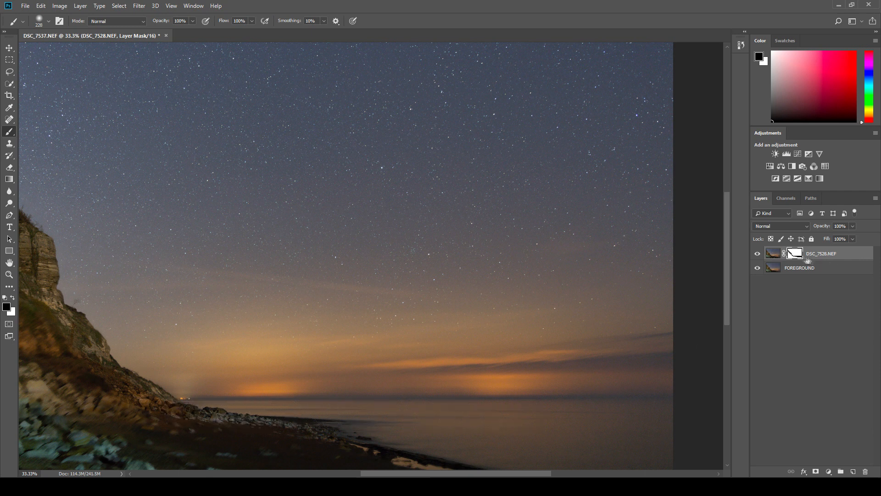
- Display the mask alone and fill the remaining white areas below the cliff line and horizon with black using a 401 px brush
{"action": "left_click", "coordinate": [793, 255], "text": "alt"}
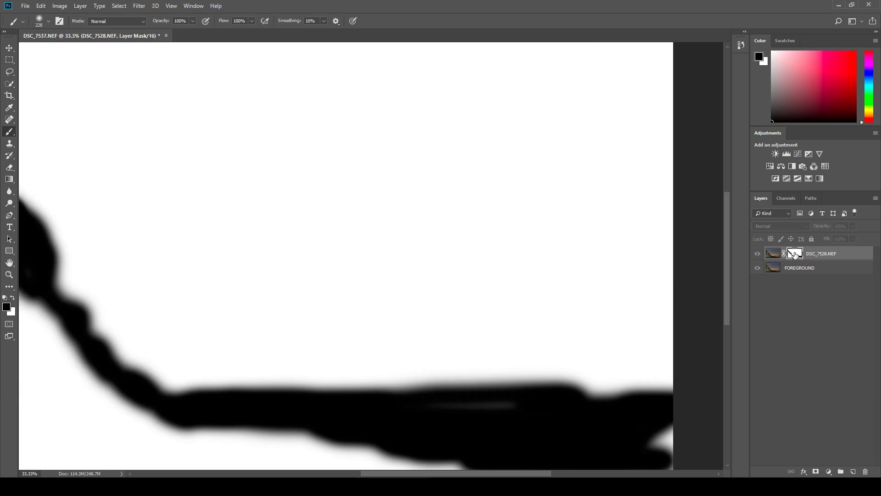
{"action": "left_click_drag", "start_coordinate": [725, 252], "coordinate": [728, 285]}
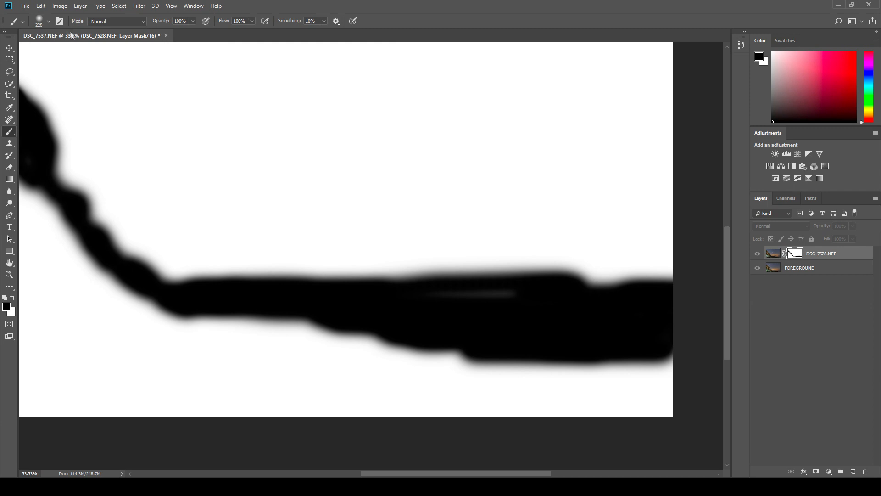
{"action": "left_click", "coordinate": [46, 22]}
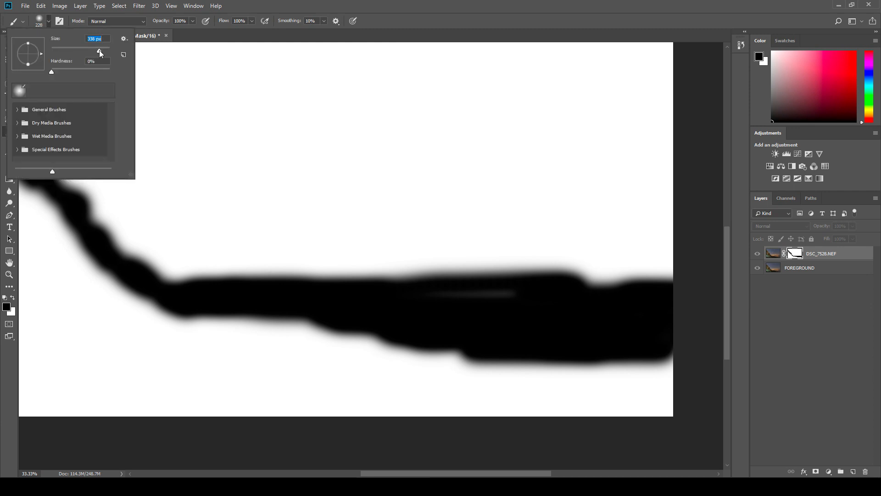
{"action": "mouse_move", "coordinate": [644, 383]}
{"action": "left_mouse_down"}
{"action": "mouse_move", "coordinate": [602, 374]}
{"action": "mouse_move", "coordinate": [632, 391]}
{"action": "mouse_move", "coordinate": [659, 368]}
{"action": "mouse_move", "coordinate": [570, 323]}
{"action": "mouse_move", "coordinate": [462, 297]}
{"action": "mouse_move", "coordinate": [580, 350]}
{"action": "mouse_move", "coordinate": [413, 381]}
{"action": "mouse_move", "coordinate": [321, 367]}
{"action": "mouse_move", "coordinate": [273, 347]}
{"action": "mouse_move", "coordinate": [161, 334]}
{"action": "mouse_move", "coordinate": [486, 331]}
{"action": "mouse_move", "coordinate": [161, 379]}
{"action": "mouse_move", "coordinate": [136, 404]}
{"action": "mouse_move", "coordinate": [51, 422]}
{"action": "left_mouse_up"}
{"action": "left_click_drag", "start_coordinate": [402, 473], "coordinate": [317, 463]}
{"action": "mouse_move", "coordinate": [422, 398]}
{"action": "left_mouse_down"}
{"action": "mouse_move", "coordinate": [203, 398]}
{"action": "mouse_move", "coordinate": [327, 376]}
{"action": "mouse_move", "coordinate": [197, 366]}
{"action": "left_mouse_up"}
{"action": "mouse_move", "coordinate": [313, 354]}
{"action": "left_mouse_down"}
{"action": "mouse_move", "coordinate": [399, 348]}
{"action": "mouse_move", "coordinate": [230, 336]}
{"action": "mouse_move", "coordinate": [161, 238]}
{"action": "mouse_move", "coordinate": [161, 349]}
{"action": "mouse_move", "coordinate": [321, 321]}
{"action": "mouse_move", "coordinate": [527, 317]}
{"action": "mouse_move", "coordinate": [144, 301]}
{"action": "mouse_move", "coordinate": [429, 301]}
{"action": "mouse_move", "coordinate": [330, 248]}
{"action": "mouse_move", "coordinate": [167, 271]}
{"action": "mouse_move", "coordinate": [144, 227]}
{"action": "left_mouse_up"}
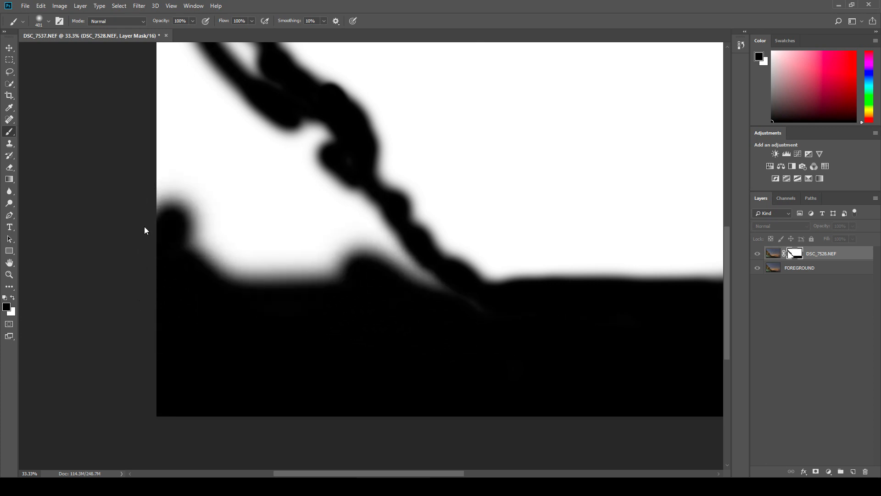
{"action": "left_click_drag", "start_coordinate": [726, 293], "coordinate": [738, 244]}
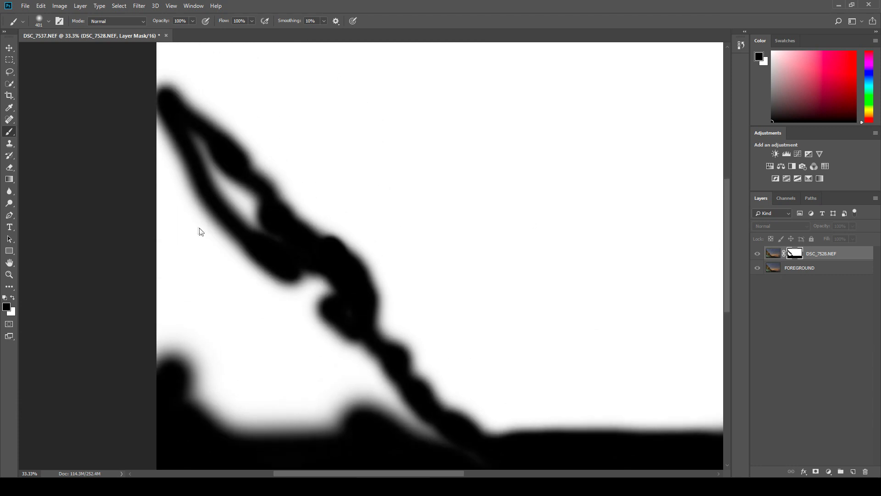
{"action": "mouse_move", "coordinate": [170, 217]}
{"action": "left_mouse_down"}
{"action": "mouse_move", "coordinate": [123, 98]}
{"action": "mouse_move", "coordinate": [161, 378]}
{"action": "mouse_move", "coordinate": [142, 233]}
{"action": "mouse_move", "coordinate": [130, 309]}
{"action": "mouse_move", "coordinate": [172, 177]}
{"action": "mouse_move", "coordinate": [168, 147]}
{"action": "mouse_move", "coordinate": [147, 121]}
{"action": "mouse_move", "coordinate": [199, 155]}
{"action": "mouse_move", "coordinate": [248, 220]}
{"action": "mouse_move", "coordinate": [197, 208]}
{"action": "mouse_move", "coordinate": [293, 278]}
{"action": "mouse_move", "coordinate": [224, 273]}
{"action": "mouse_move", "coordinate": [239, 284]}
{"action": "mouse_move", "coordinate": [237, 267]}
{"action": "mouse_move", "coordinate": [171, 270]}
{"action": "mouse_move", "coordinate": [139, 352]}
{"action": "mouse_move", "coordinate": [235, 335]}
{"action": "mouse_move", "coordinate": [315, 307]}
{"action": "mouse_move", "coordinate": [286, 301]}
{"action": "mouse_move", "coordinate": [302, 280]}
{"action": "mouse_move", "coordinate": [304, 291]}
{"action": "mouse_move", "coordinate": [160, 375]}
{"action": "mouse_move", "coordinate": [343, 321]}
{"action": "mouse_move", "coordinate": [200, 393]}
{"action": "mouse_move", "coordinate": [308, 387]}
{"action": "mouse_move", "coordinate": [308, 402]}
{"action": "mouse_move", "coordinate": [331, 390]}
{"action": "mouse_move", "coordinate": [297, 360]}
{"action": "mouse_move", "coordinate": [351, 358]}
{"action": "mouse_move", "coordinate": [368, 391]}
{"action": "mouse_move", "coordinate": [417, 422]}
{"action": "mouse_move", "coordinate": [331, 345]}
{"action": "left_mouse_up"}
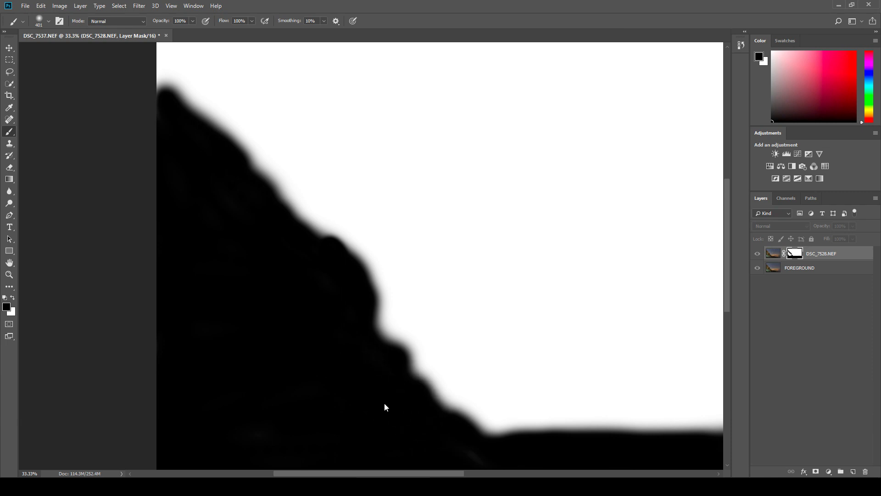
- Return from the mask view to the photo and check the sky and foreground blend along the cliff, shoreline and horizon
{"action": "left_click", "coordinate": [772, 254]}
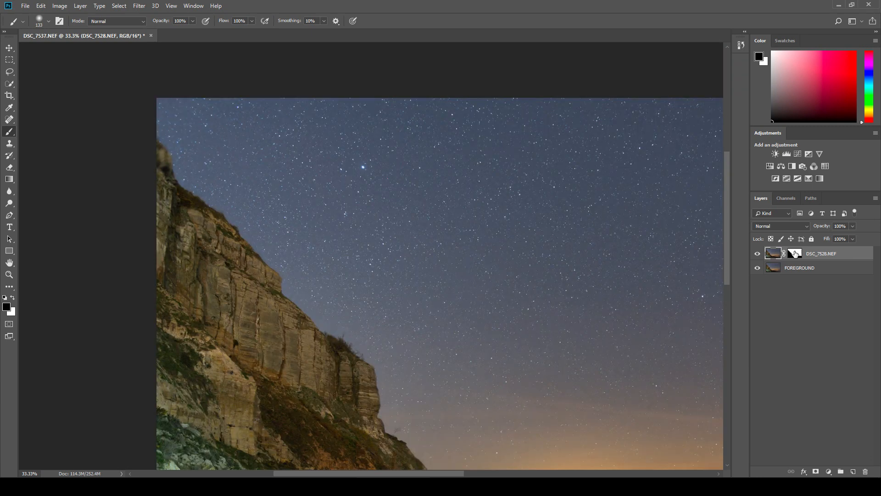
{"action": "left_click", "coordinate": [795, 253]}
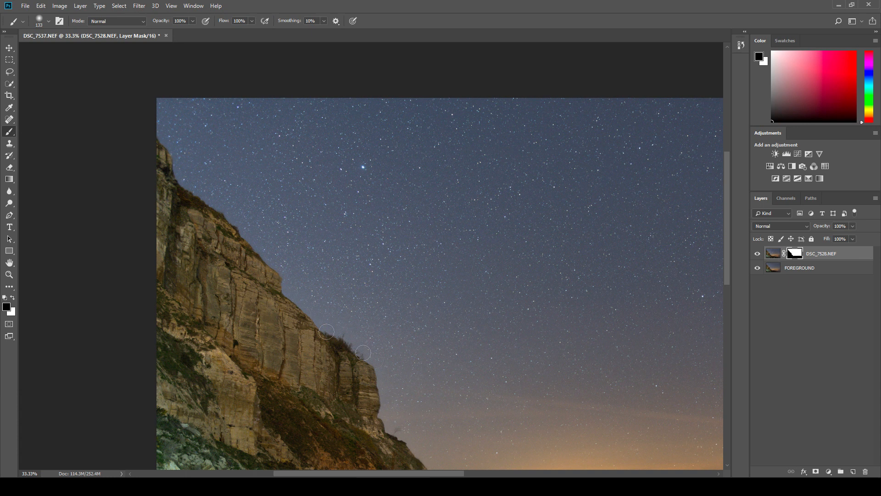
{"action": "left_click_drag", "start_coordinate": [731, 217], "coordinate": [731, 293]}
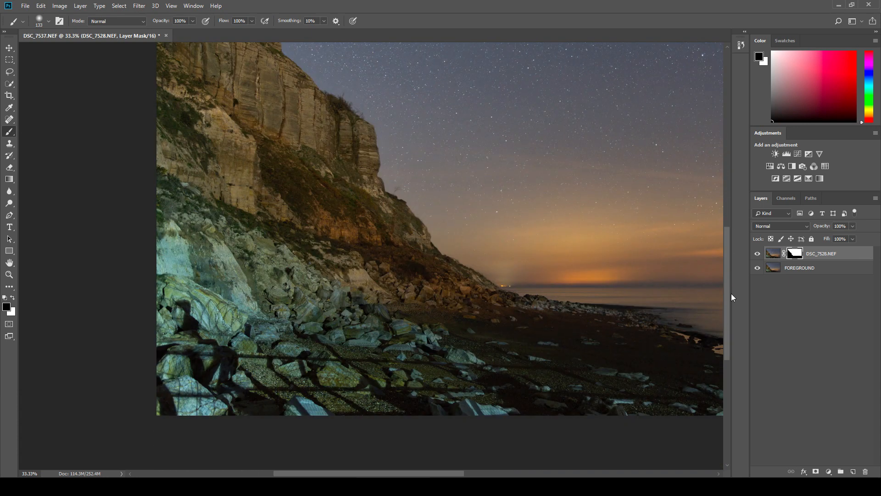
{"action": "left_click_drag", "start_coordinate": [406, 474], "coordinate": [487, 475]}
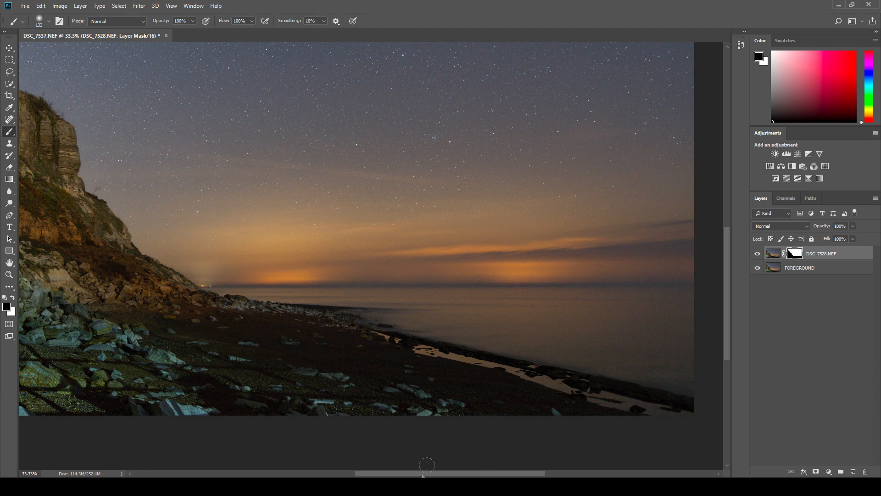
{"action": "left_click_drag", "start_coordinate": [427, 476], "coordinate": [359, 473]}
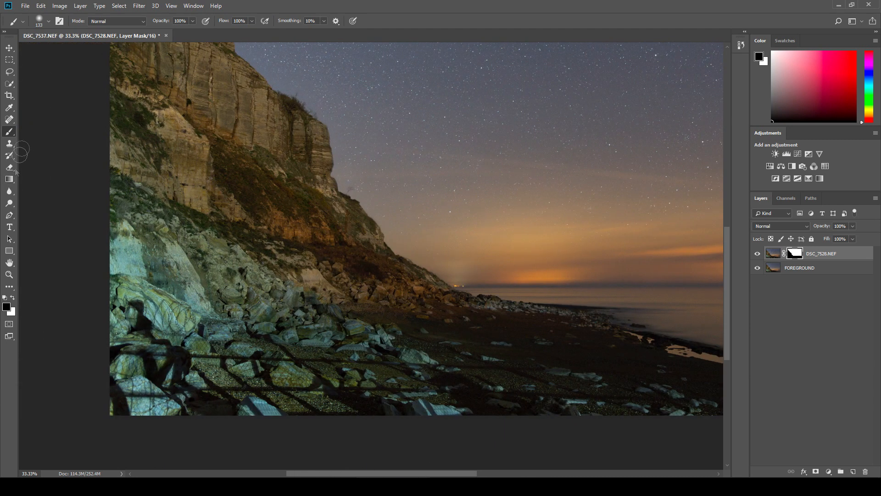
- Inspect the masked cliff edge, the starry sky and the horizon at 66.67% magnification
{"action": "left_click", "coordinate": [9, 275]}
{"action": "left_click", "coordinate": [231, 184]}
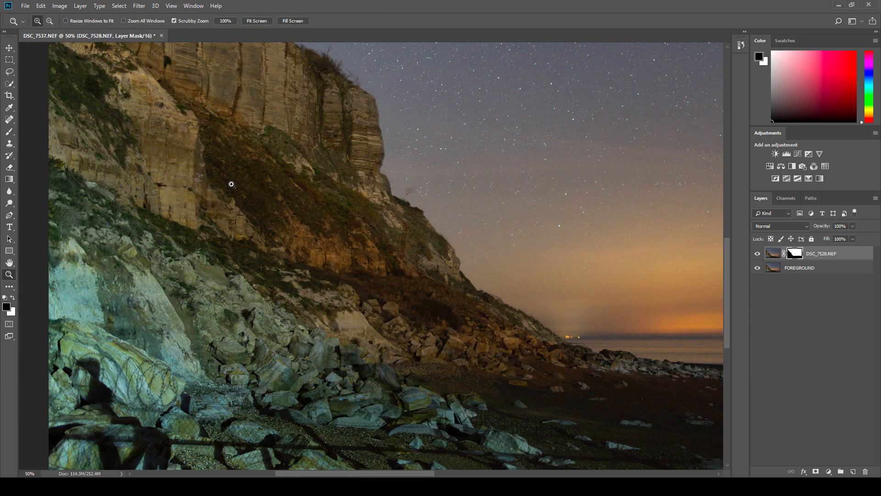
{"action": "scroll", "coordinate": [253, 217], "scroll_direction": "up", "scroll_amount": 10}
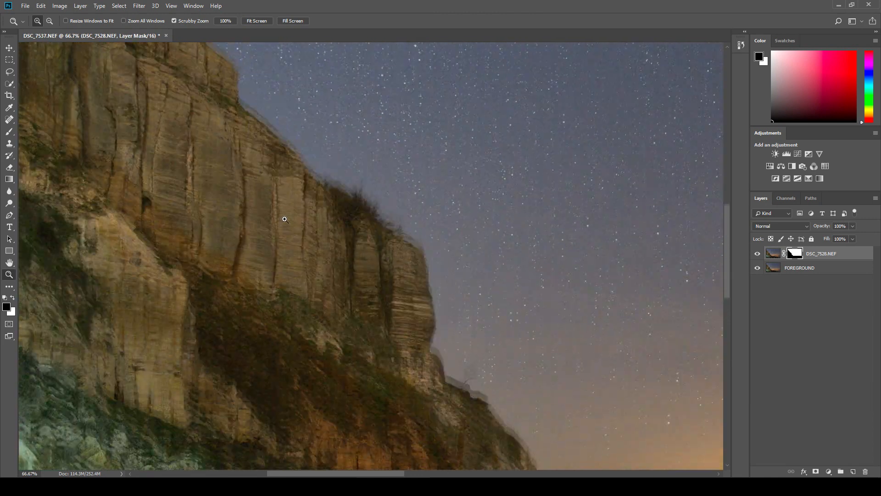
{"action": "scroll", "coordinate": [276, 236], "scroll_direction": "up", "scroll_amount": 3}
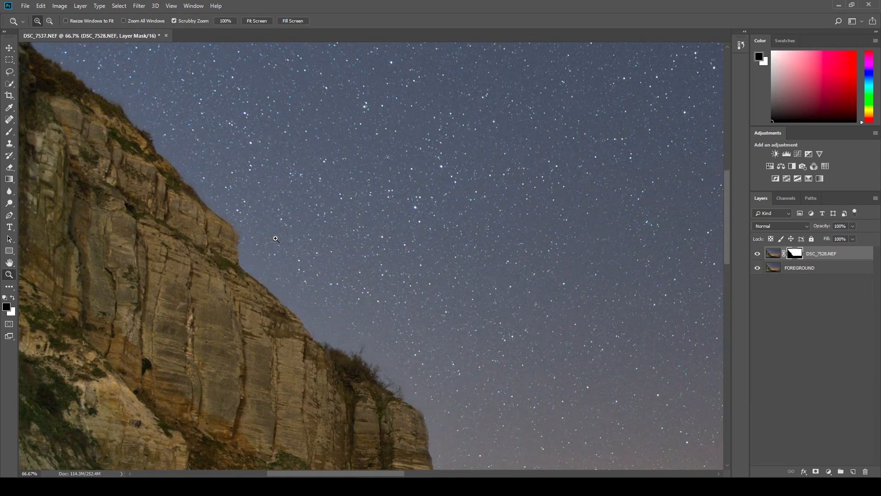
{"action": "left_click_drag", "start_coordinate": [728, 230], "coordinate": [728, 192]}
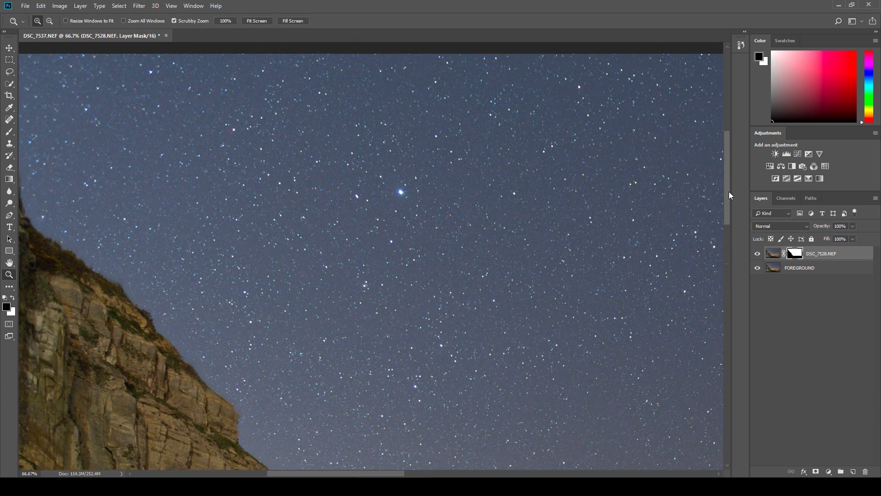
{"action": "left_click_drag", "start_coordinate": [388, 475], "coordinate": [436, 475]}
{"action": "left_click_drag", "start_coordinate": [727, 181], "coordinate": [721, 318]}
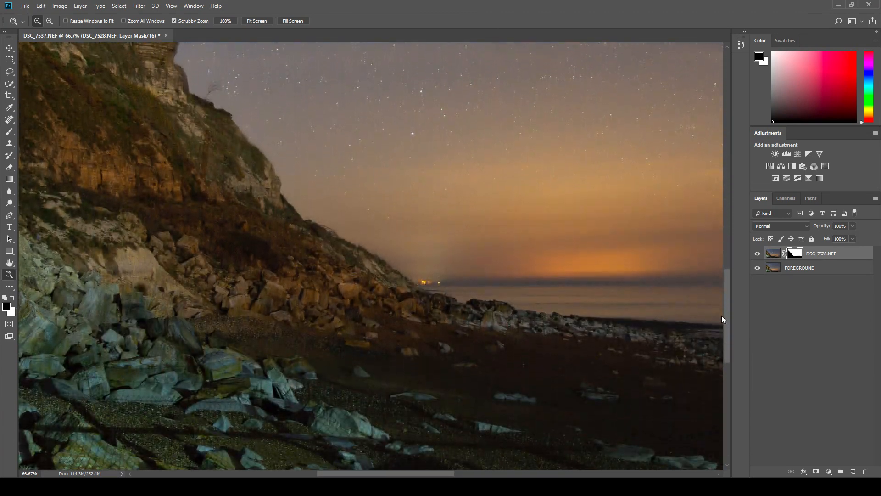
- Examine the foreground rocks and upper cliff edge at 100%, then fit the whole image in the view
{"action": "left_click", "coordinate": [324, 340]}
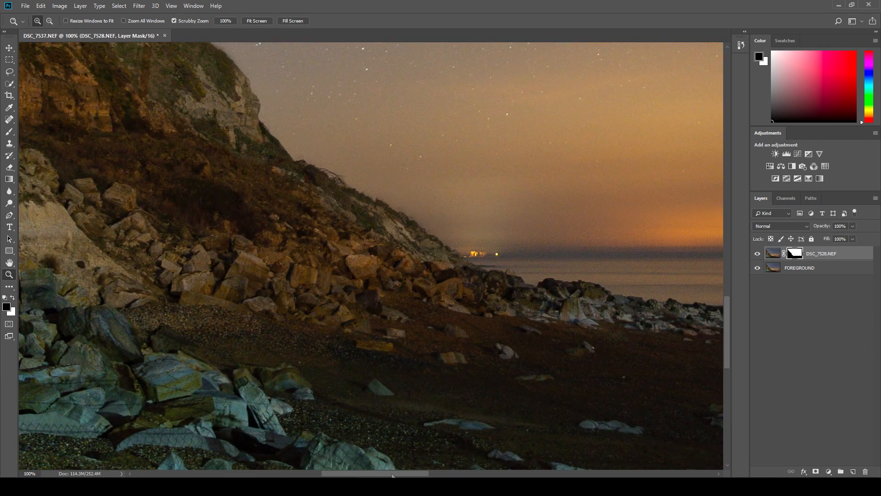
{"action": "left_click_drag", "start_coordinate": [406, 474], "coordinate": [323, 473]}
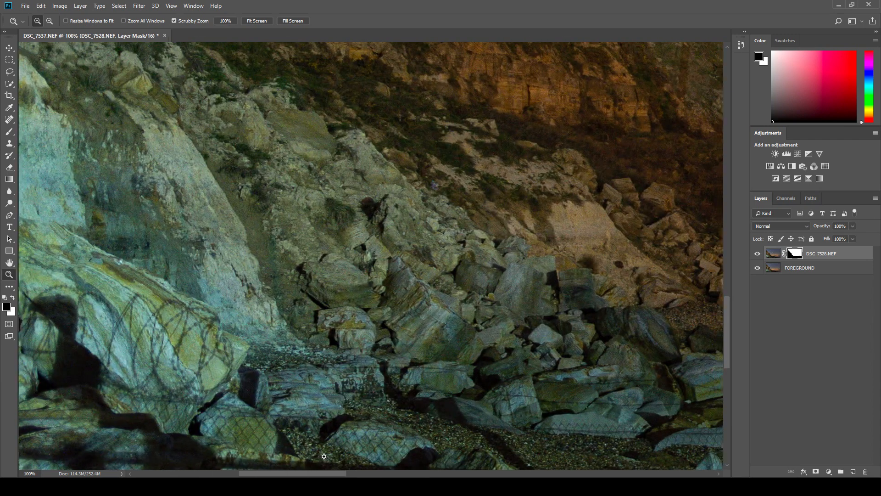
{"action": "scroll", "coordinate": [324, 456], "scroll_direction": "right", "scroll_amount": 5}
{"action": "left_click_drag", "start_coordinate": [730, 299], "coordinate": [732, 214]}
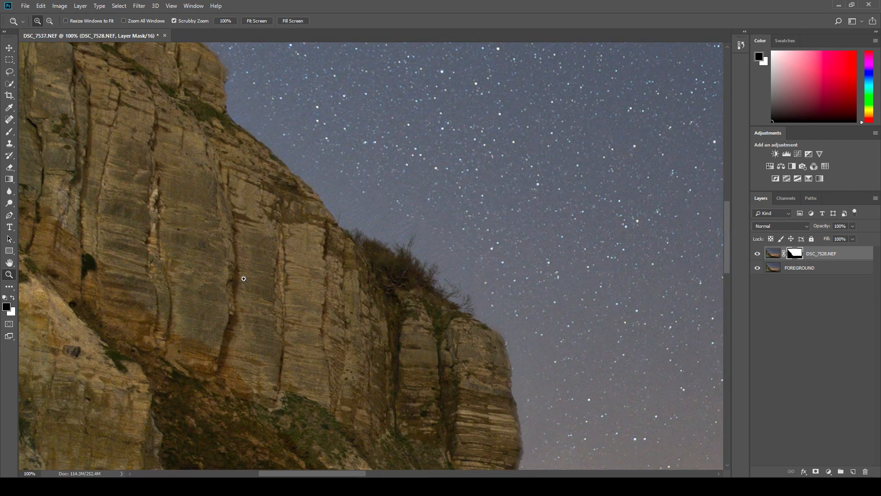
{"action": "right_click", "coordinate": [244, 279]}
{"action": "left_click", "coordinate": [270, 284]}
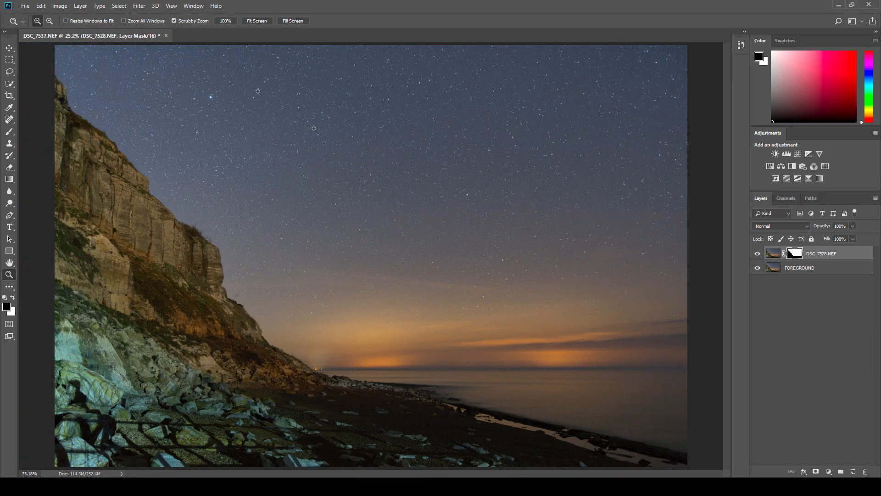
- Flatten the sky and foreground layers into a single image and save the file
{"action": "left_click", "coordinate": [874, 199]}
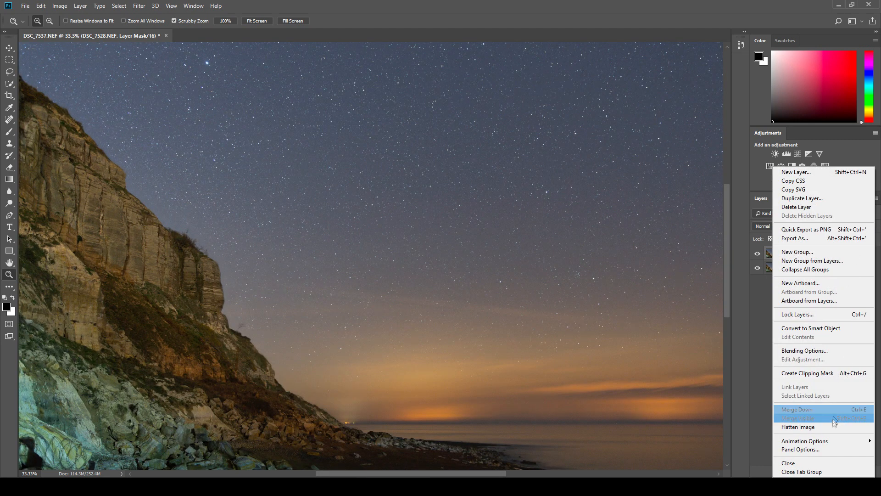
{"action": "left_click", "coordinate": [833, 427]}
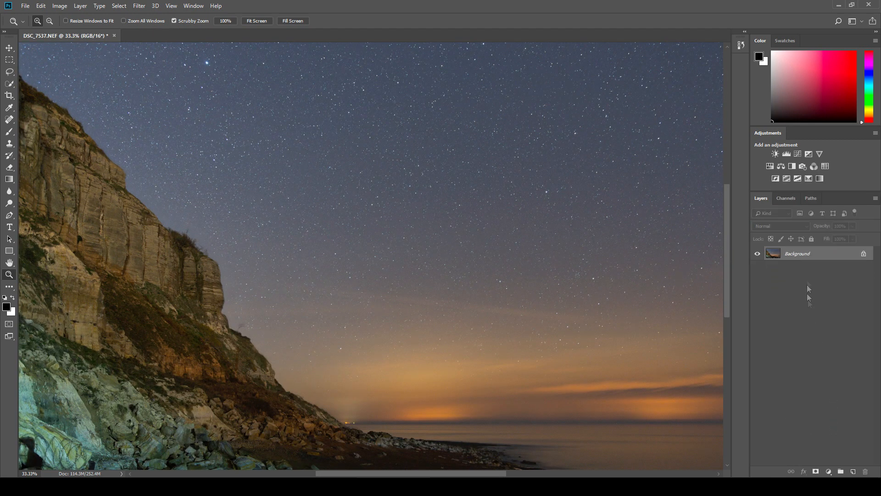
{"action": "left_click", "coordinate": [24, 6]}
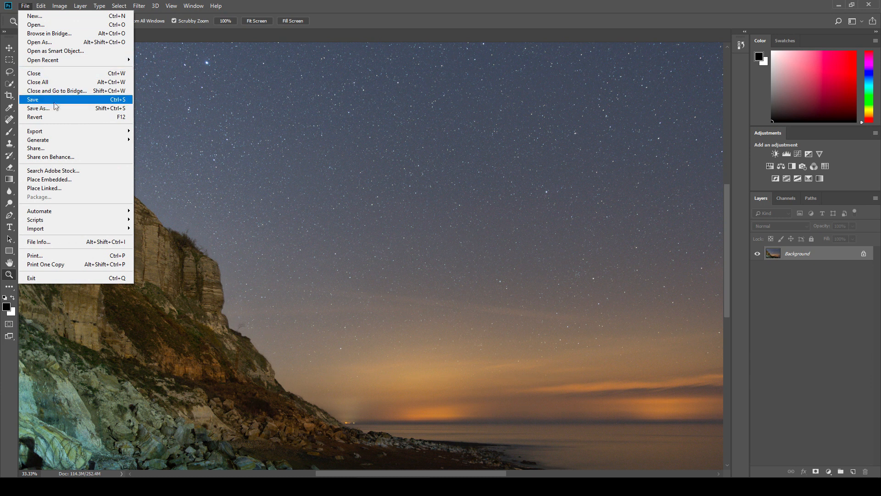
{"action": "left_click", "coordinate": [57, 102]}
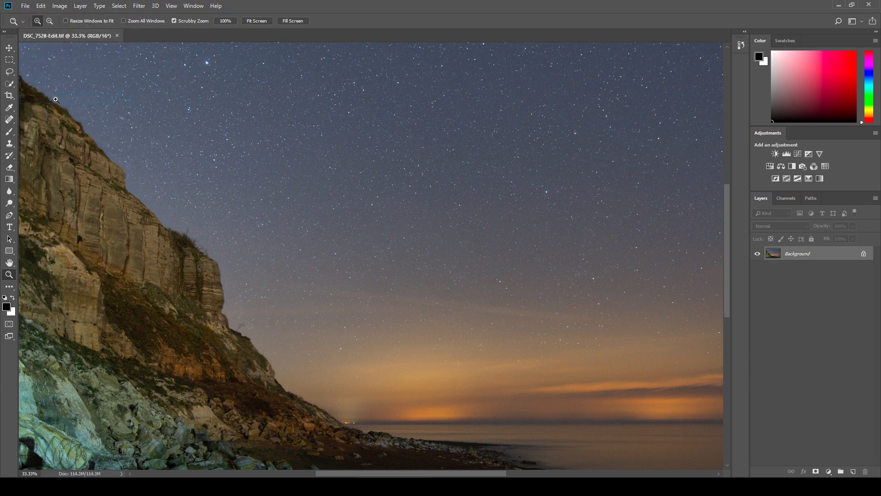
- Close Photoshop and display DSC_7528-Edit.tif in Lightroom at Fill zoom with the presets side panel hidden
{"action": "left_click", "coordinate": [871, 10]}
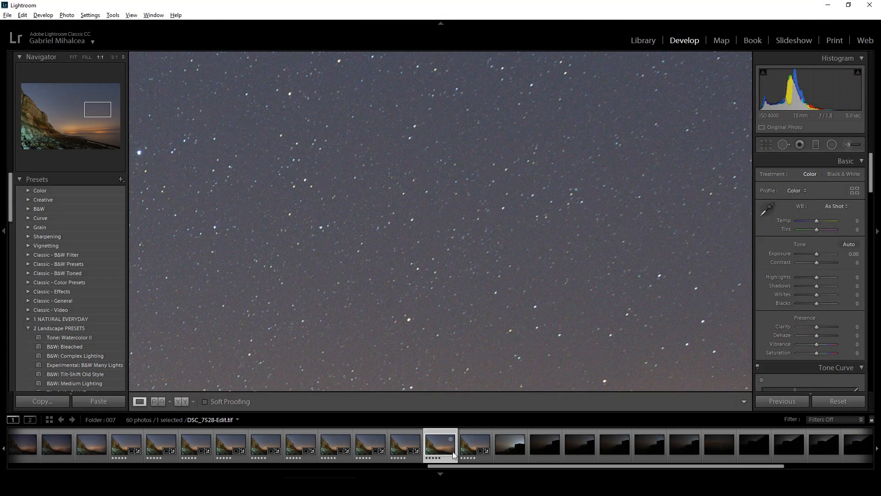
{"action": "right_click", "coordinate": [437, 448]}
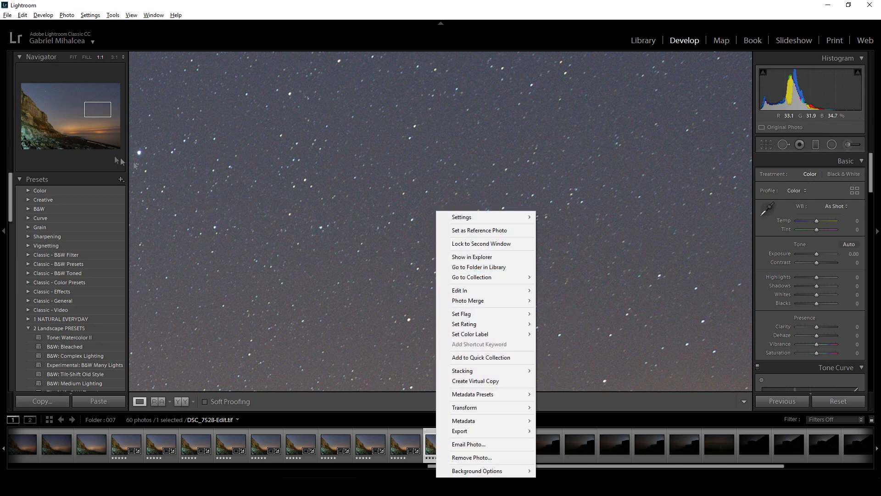
{"action": "left_click", "coordinate": [76, 58]}
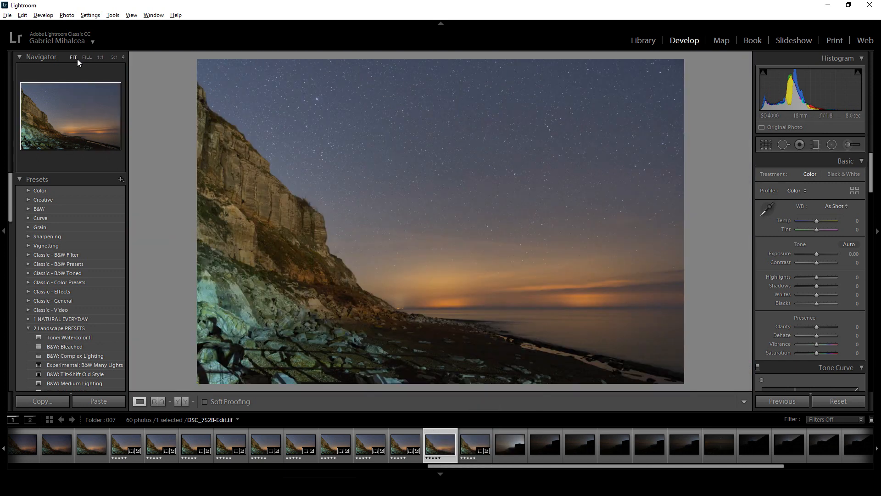
{"action": "left_click", "coordinate": [86, 57]}
{"action": "left_click", "coordinate": [2, 232]}
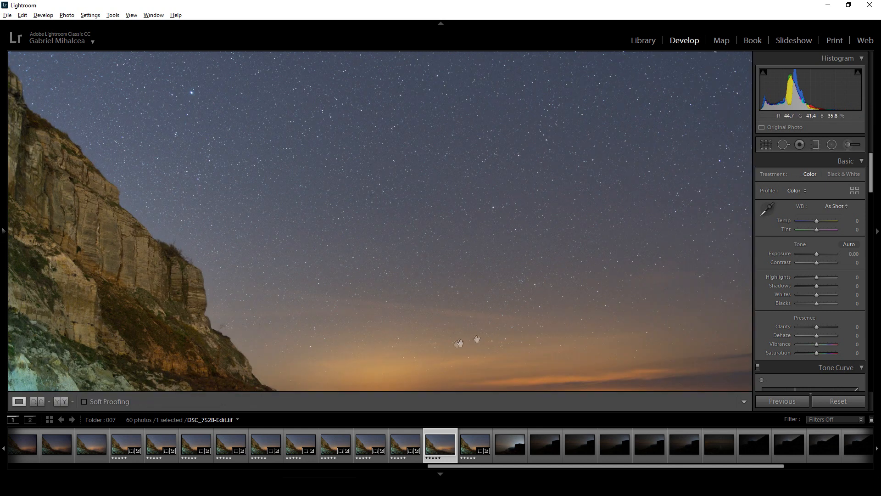
- Compare the stacked DSC_7528-Edit.tif with the single exposure DSC_7537.NEF, looking at noise in the sky and foreground
{"action": "left_click", "coordinate": [466, 448]}
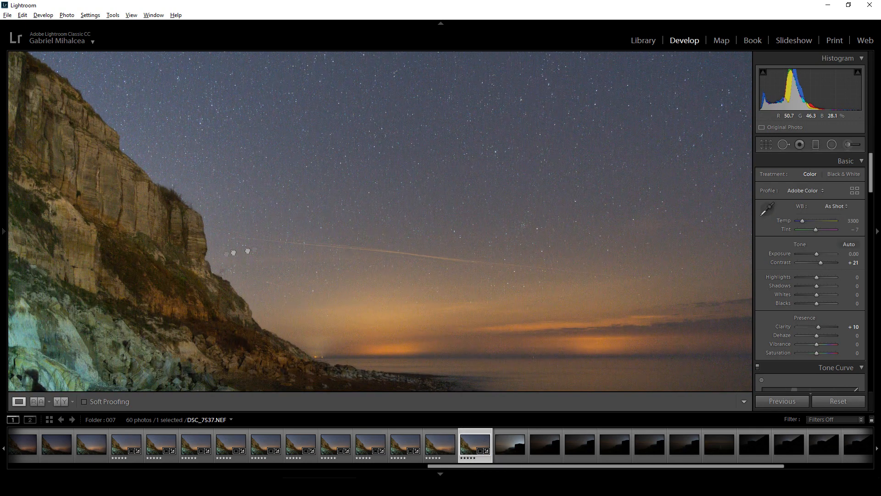
{"action": "left_click", "coordinate": [438, 448]}
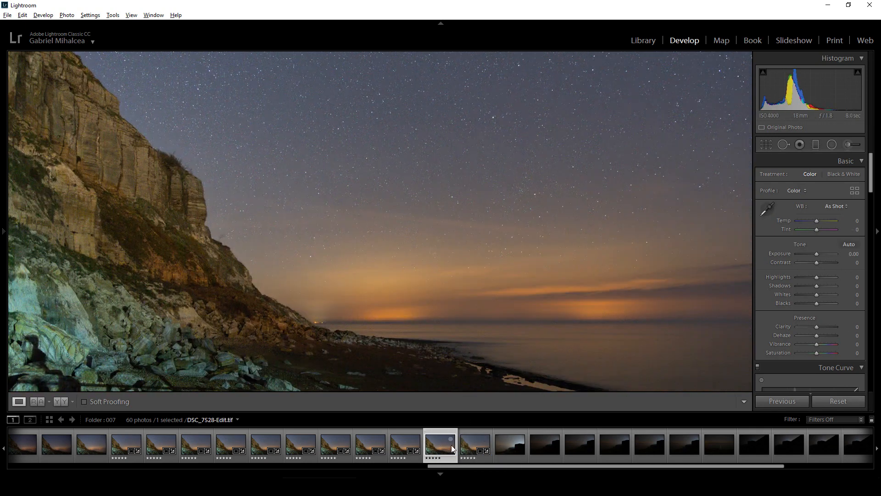
{"action": "left_click", "coordinate": [471, 448]}
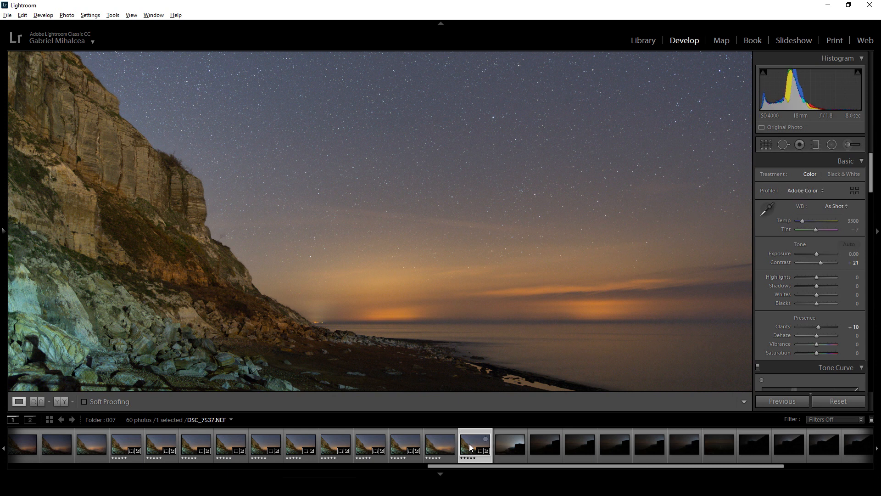
{"action": "left_click", "coordinate": [438, 449]}
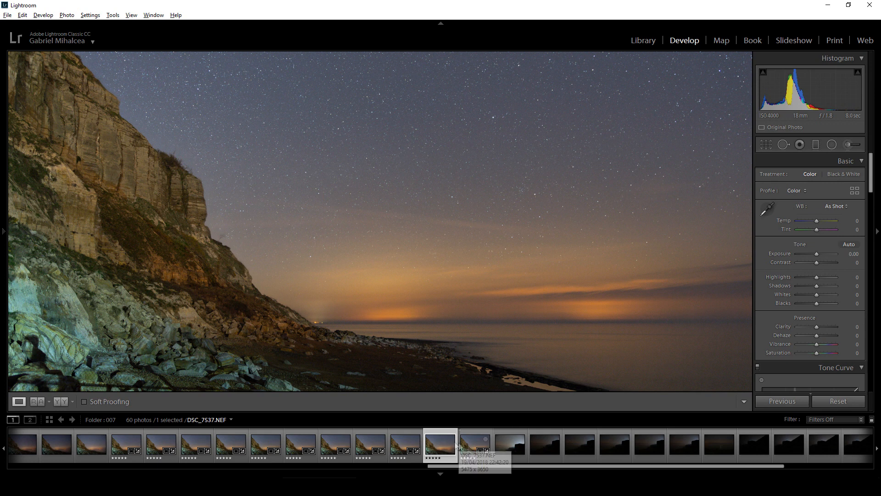
{"action": "left_click_drag", "start_coordinate": [315, 217], "coordinate": [395, 309]}
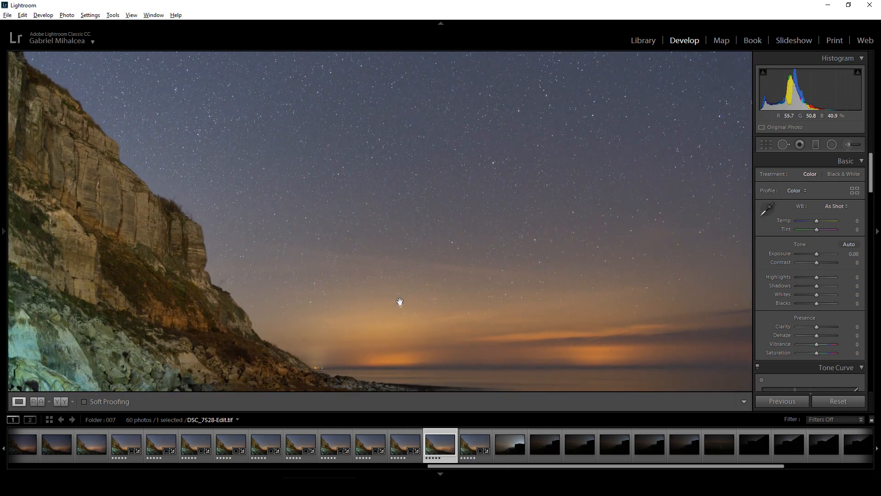
{"action": "left_click", "coordinate": [469, 447]}
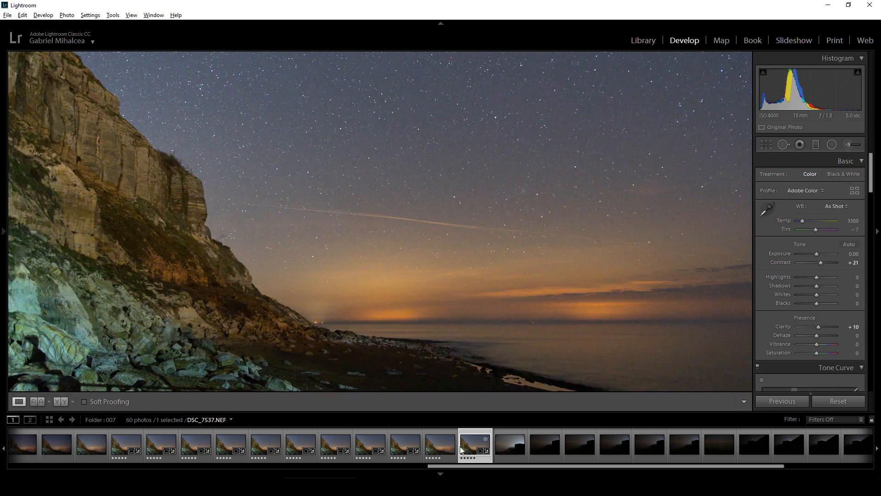
{"action": "left_click", "coordinate": [433, 446]}
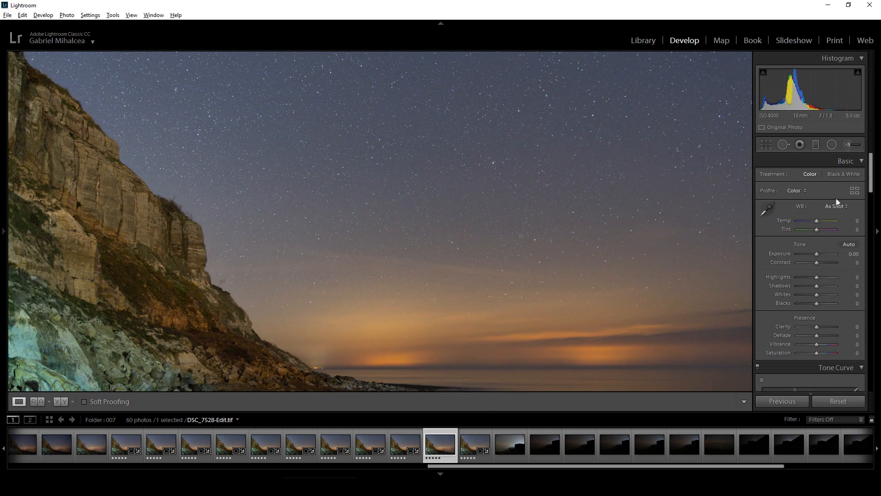
- Set the colour noise reduction to 38 and the sharpening amount to 30 for DSC_7528-Edit.tif
{"action": "left_click_drag", "start_coordinate": [871, 179], "coordinate": [868, 287]}
{"action": "left_click_drag", "start_coordinate": [797, 282], "coordinate": [805, 285]}
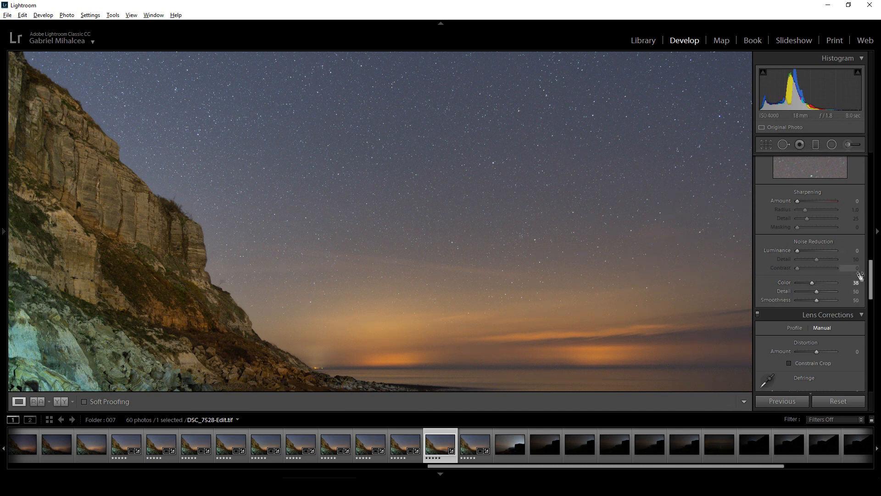
{"action": "mouse_move", "coordinate": [872, 281]}
{"action": "left_mouse_down"}
{"action": "mouse_move", "coordinate": [871, 272]}
{"action": "mouse_move", "coordinate": [872, 280]}
{"action": "left_mouse_up"}
{"action": "left_click_drag", "start_coordinate": [707, 175], "coordinate": [711, 230]}
{"action": "mouse_move", "coordinate": [874, 279]}
{"action": "left_mouse_down"}
{"action": "mouse_move", "coordinate": [873, 244]}
{"action": "mouse_move", "coordinate": [877, 263]}
{"action": "left_mouse_up"}
{"action": "left_click_drag", "start_coordinate": [798, 291], "coordinate": [803, 293]}
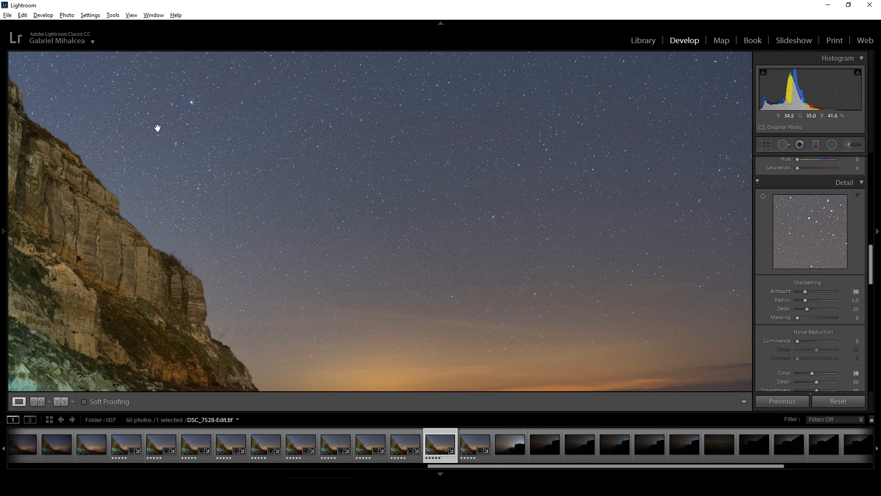
- Set the sharpening amount to 66 and luminance noise reduction to 19, checking the stars and cliff up close
{"action": "left_click", "coordinate": [333, 168]}
{"action": "left_click", "coordinate": [334, 168]}
{"action": "left_click", "coordinate": [334, 168]}
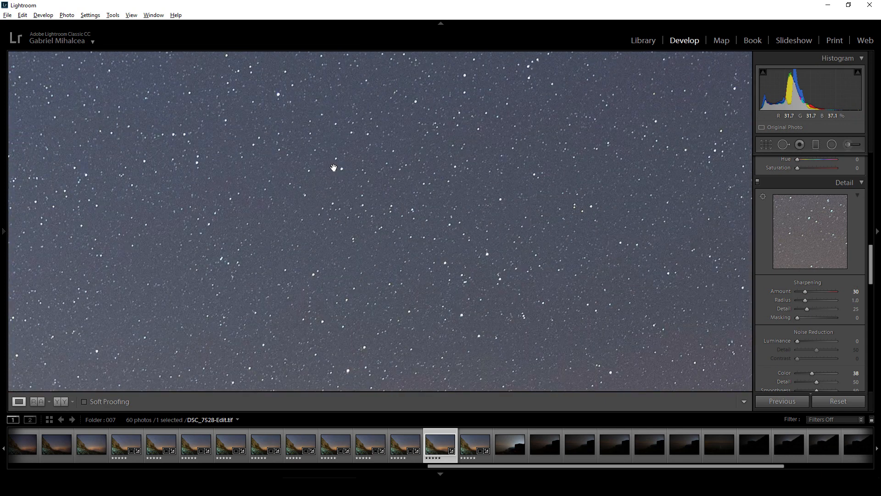
{"action": "left_click_drag", "start_coordinate": [435, 204], "coordinate": [546, 259]}
{"action": "left_click", "coordinate": [449, 233]}
{"action": "left_click", "coordinate": [440, 245]}
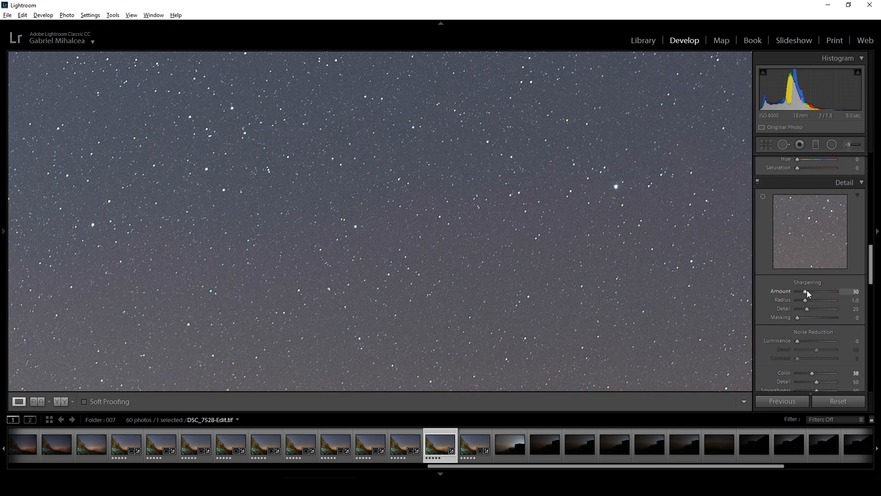
{"action": "left_click_drag", "start_coordinate": [838, 295], "coordinate": [811, 290]}
{"action": "mouse_move", "coordinate": [799, 340]}
{"action": "left_mouse_down"}
{"action": "mouse_move", "coordinate": [839, 342]}
{"action": "mouse_move", "coordinate": [803, 346]}
{"action": "left_mouse_up"}
{"action": "left_click", "coordinate": [299, 197]}
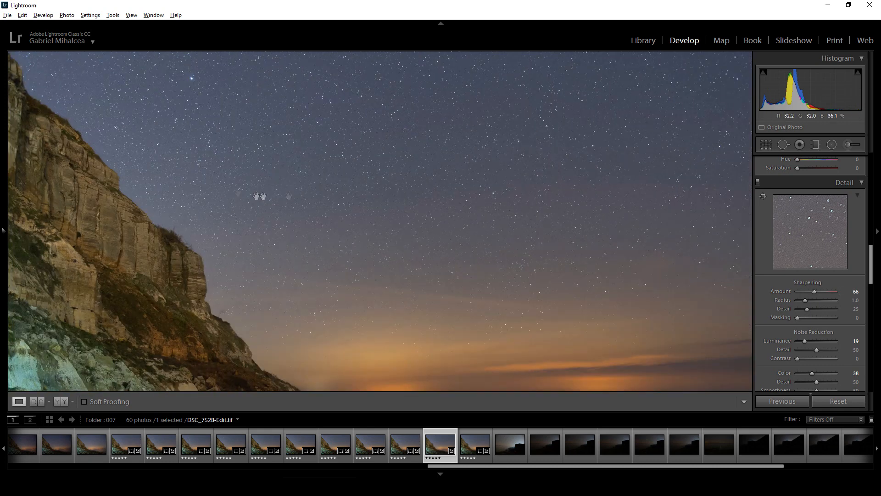
{"action": "left_click", "coordinate": [200, 128]}
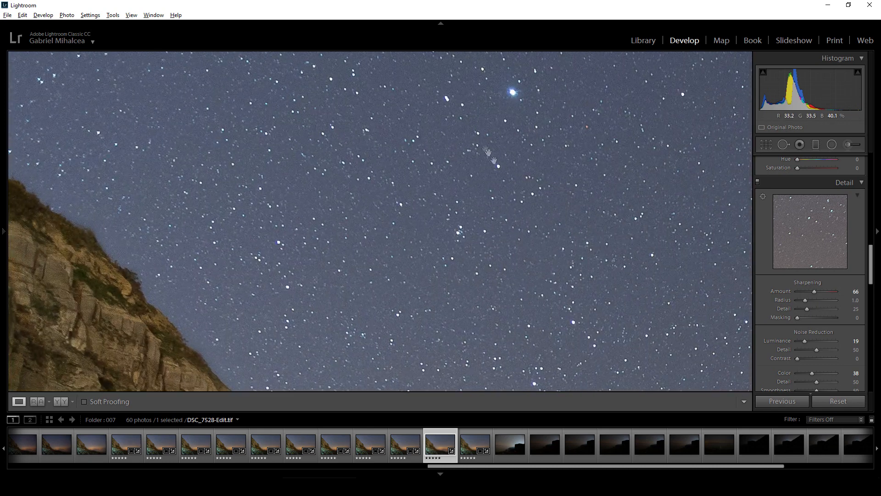
- Examine the sharpened, noise-reduced stars, cliff and horizon of DSC_7528-Edit.tif up close and as a whole
{"action": "left_click", "coordinate": [612, 254]}
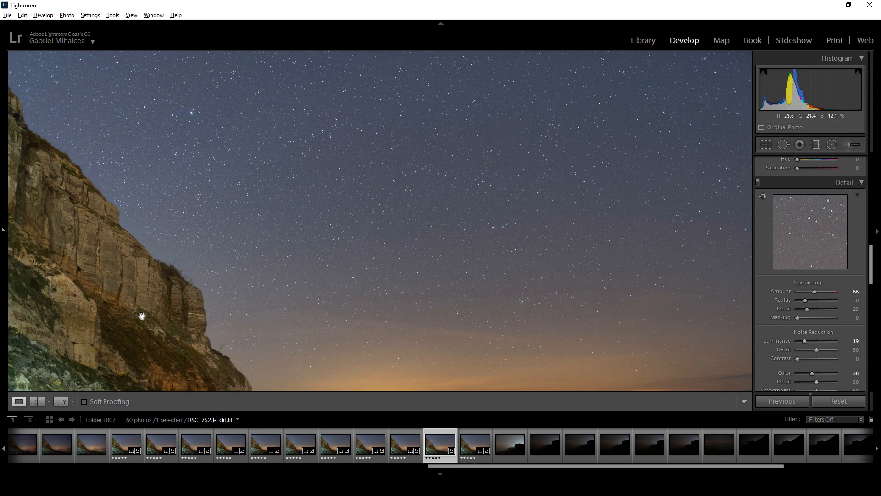
{"action": "left_click", "coordinate": [153, 313]}
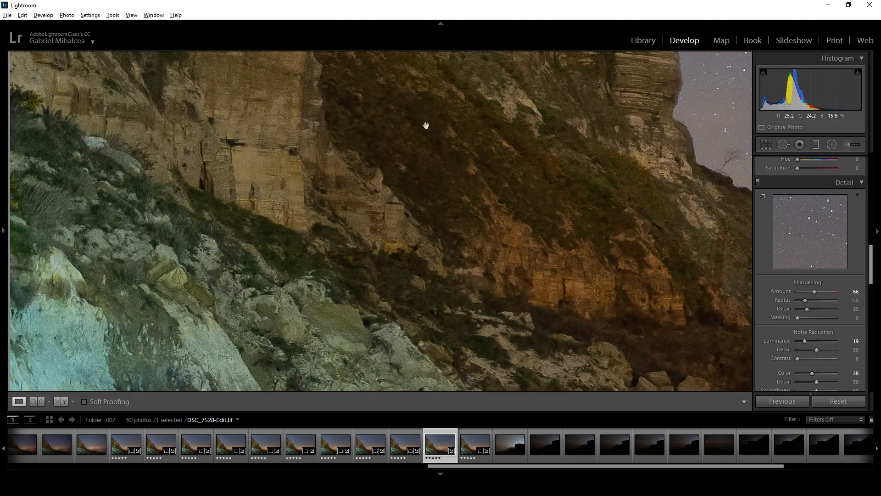
{"action": "left_click", "coordinate": [395, 192]}
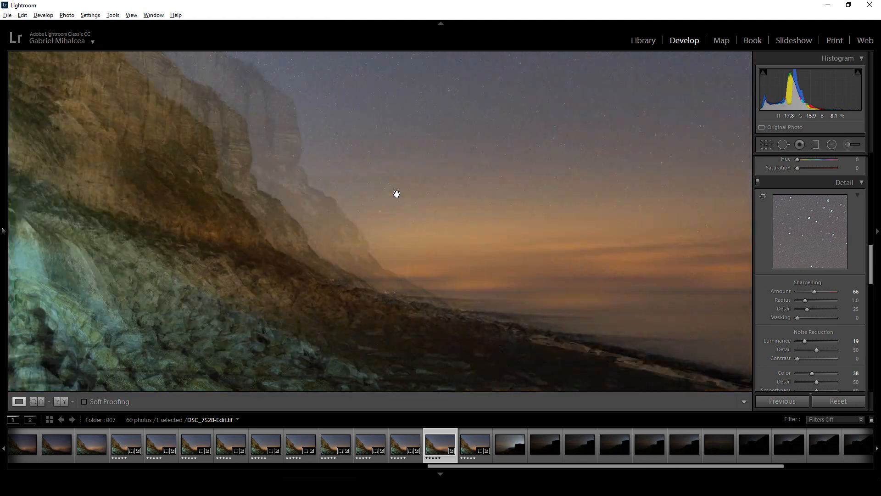
{"action": "left_click", "coordinate": [656, 204]}
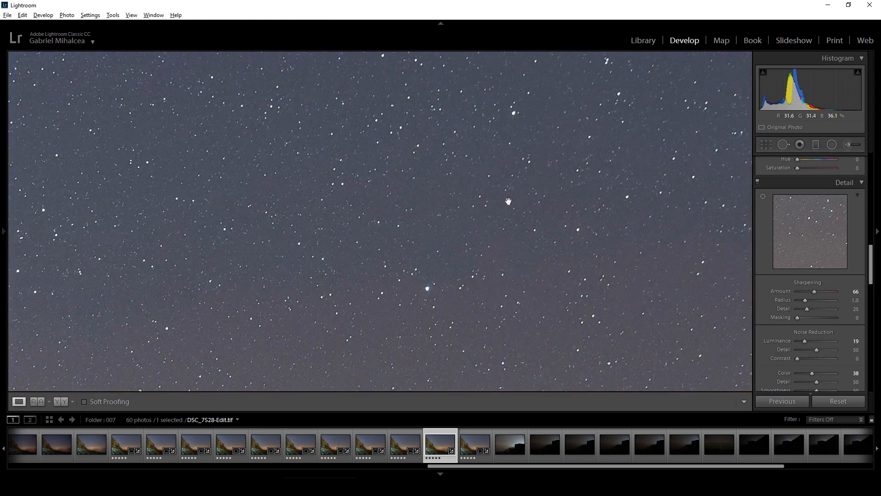
{"action": "left_click", "coordinate": [496, 247]}
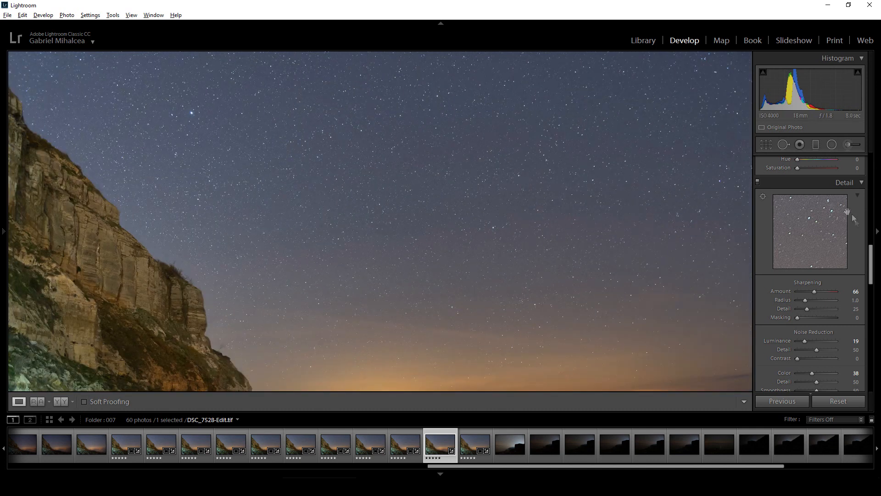
- Set the temperature to +2, contrast to +21, clarity to +17 and vibrance to -5 for DSC_7528-Edit.tif
{"action": "left_click_drag", "start_coordinate": [871, 271], "coordinate": [873, 179]}
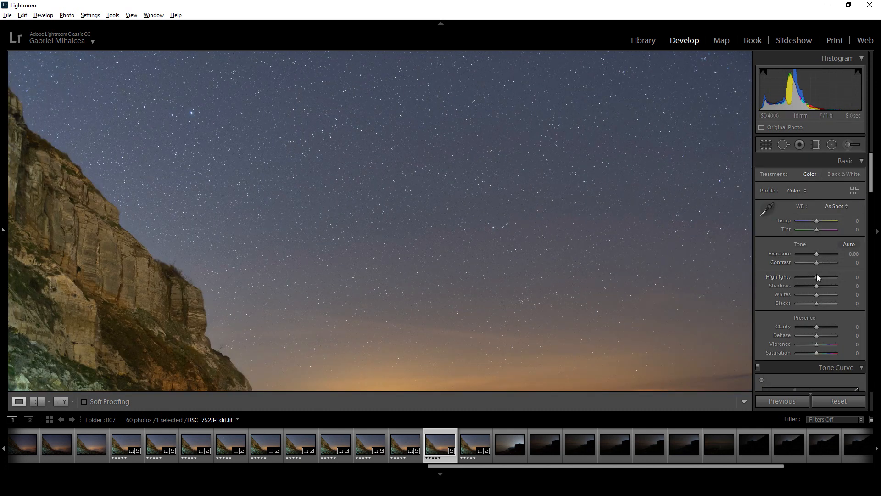
{"action": "mouse_move", "coordinate": [827, 276]}
{"action": "left_mouse_down"}
{"action": "mouse_move", "coordinate": [802, 277]}
{"action": "mouse_move", "coordinate": [815, 277]}
{"action": "left_mouse_up"}
{"action": "scroll", "coordinate": [872, 188], "scroll_direction": "down", "scroll_amount": 2}
{"action": "scroll", "coordinate": [871, 188], "scroll_direction": "up", "scroll_amount": 1}
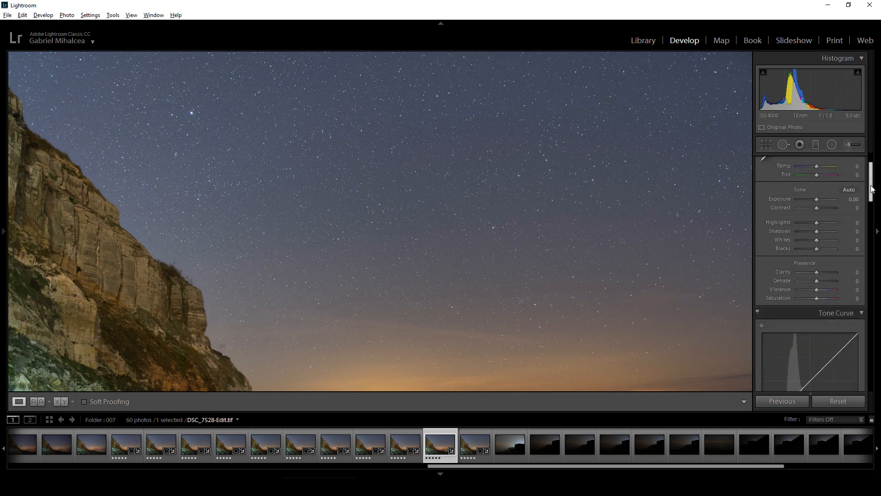
{"action": "mouse_move", "coordinate": [816, 189]}
{"action": "left_mouse_down"}
{"action": "mouse_move", "coordinate": [808, 190]}
{"action": "mouse_move", "coordinate": [817, 189]}
{"action": "left_mouse_up"}
{"action": "mouse_move", "coordinate": [816, 230]}
{"action": "left_mouse_down"}
{"action": "mouse_move", "coordinate": [831, 231]}
{"action": "mouse_move", "coordinate": [821, 231]}
{"action": "left_mouse_up"}
{"action": "left_click_drag", "start_coordinate": [816, 294], "coordinate": [816, 312]}
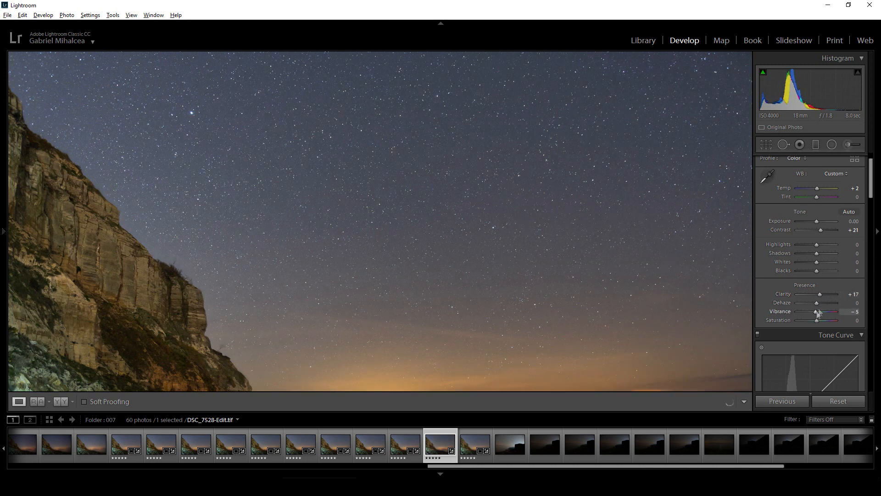
{"action": "left_click_drag", "start_coordinate": [870, 192], "coordinate": [871, 200]}
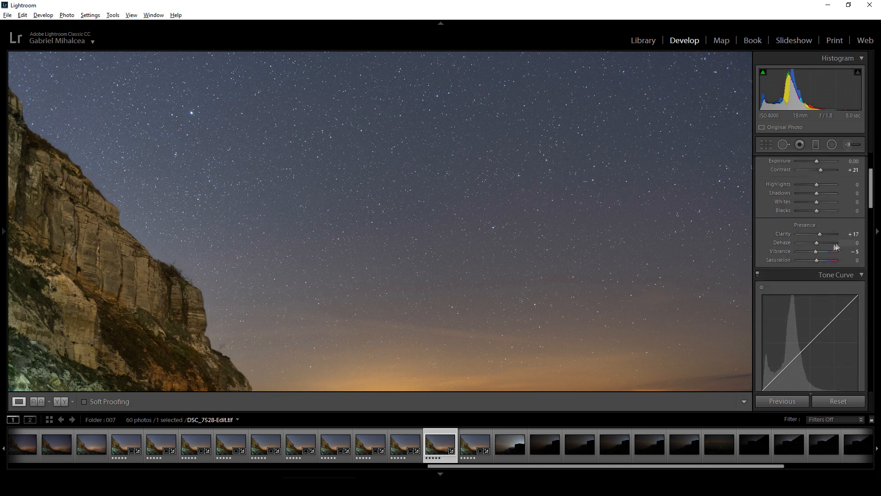
{"action": "left_click_drag", "start_coordinate": [816, 260], "coordinate": [816, 260]}
- Raise the shadows to +86 to brighten the rocks and beach in the foreground
{"action": "mouse_move", "coordinate": [871, 202]}
{"action": "left_mouse_down"}
{"action": "mouse_move", "coordinate": [867, 248]}
{"action": "mouse_move", "coordinate": [870, 211]}
{"action": "left_mouse_up"}
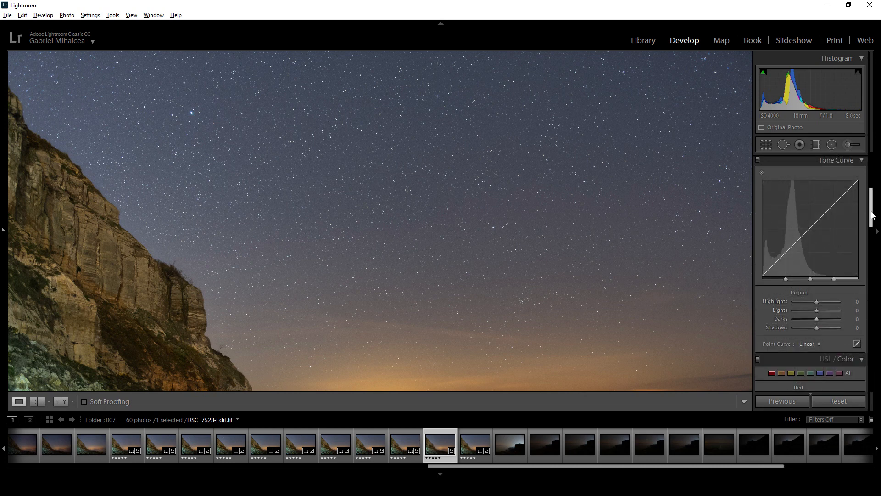
{"action": "left_click_drag", "start_coordinate": [871, 214], "coordinate": [871, 197]}
{"action": "left_click_drag", "start_coordinate": [214, 344], "coordinate": [402, 159]}
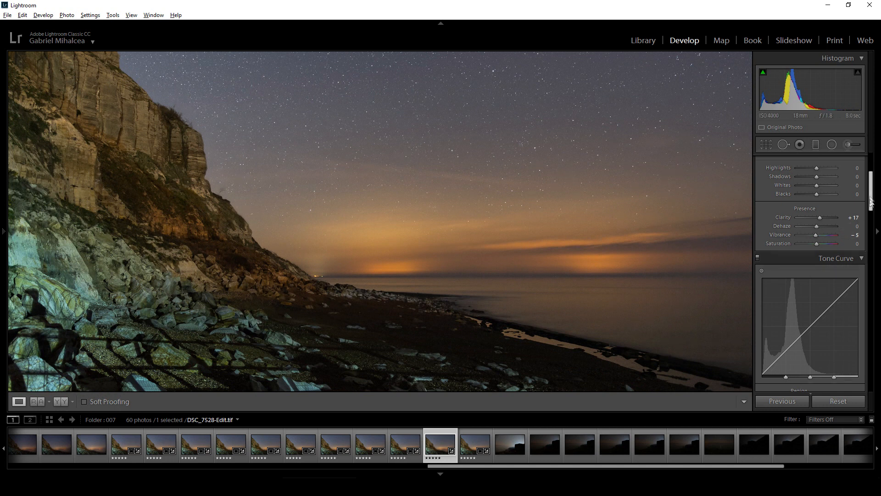
{"action": "left_click_drag", "start_coordinate": [871, 197], "coordinate": [872, 180]}
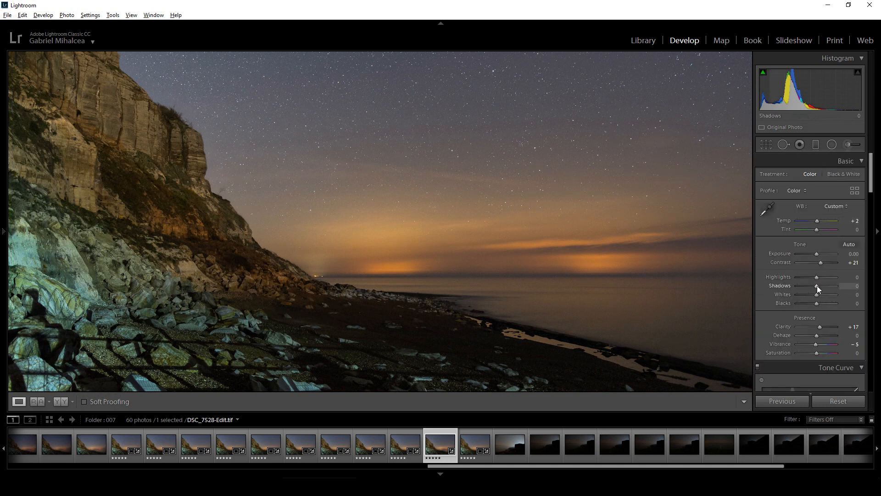
{"action": "left_click_drag", "start_coordinate": [817, 286], "coordinate": [841, 284]}
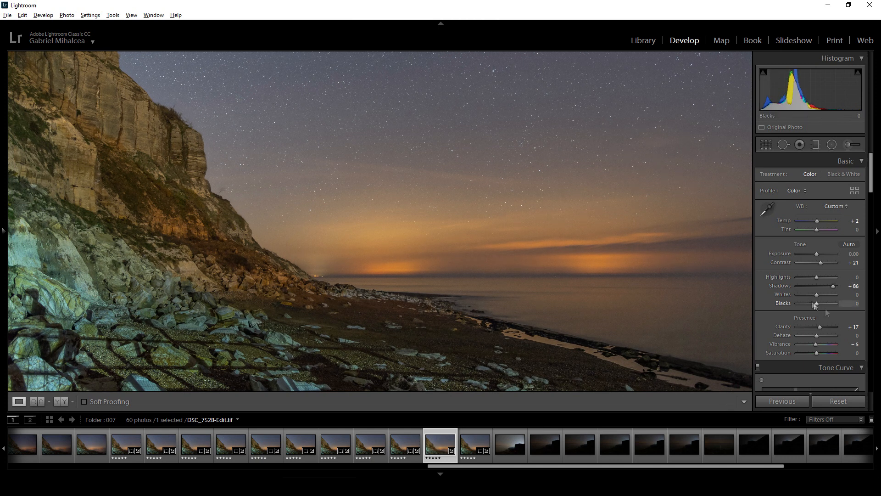
{"action": "mouse_move", "coordinate": [871, 183]}
{"action": "left_mouse_down"}
{"action": "mouse_move", "coordinate": [872, 334]}
{"action": "mouse_move", "coordinate": [871, 181]}
{"action": "mouse_move", "coordinate": [863, 172]}
{"action": "left_mouse_up"}
- Display the whole photo at Fit zoom with the presets side panel hidden
{"action": "right_click", "coordinate": [417, 144]}
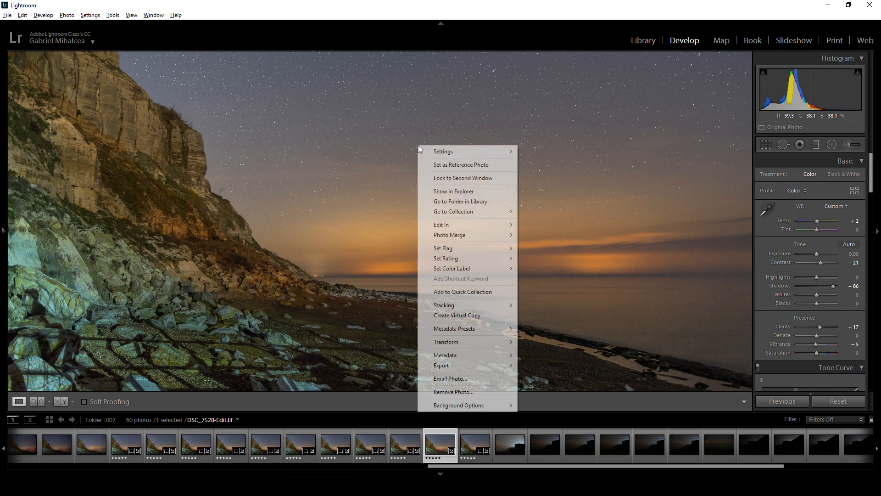
{"action": "left_click", "coordinate": [2, 202]}
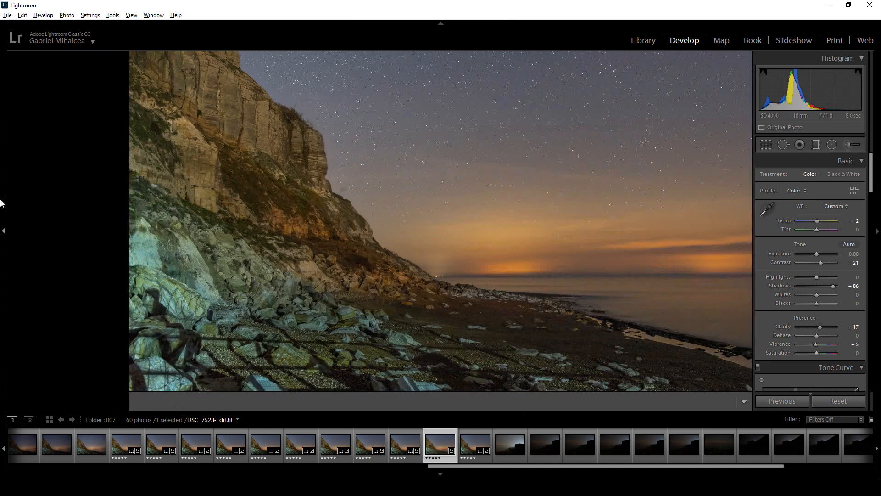
{"action": "left_click", "coordinate": [73, 58]}
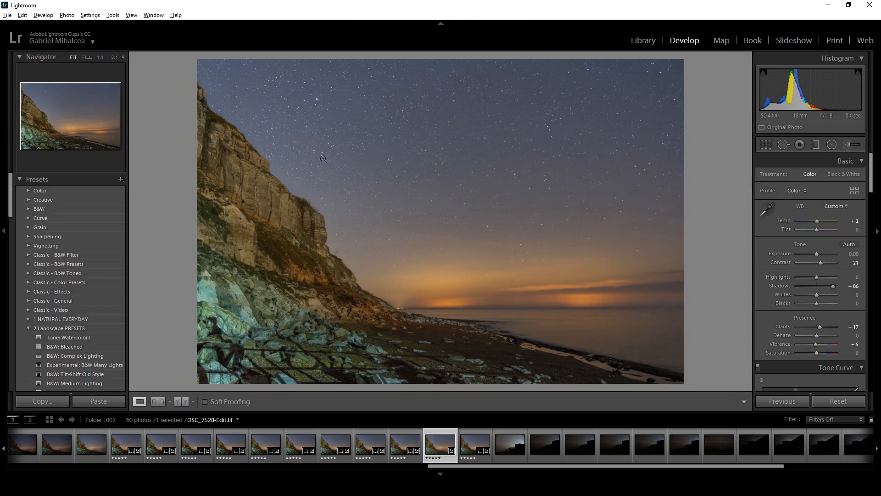
{"action": "left_click", "coordinate": [3, 197]}
- Examine the edited photo up close for remaining noise along the cliff, rocks, horizon clouds and starry sky
{"action": "left_click", "coordinate": [345, 236]}
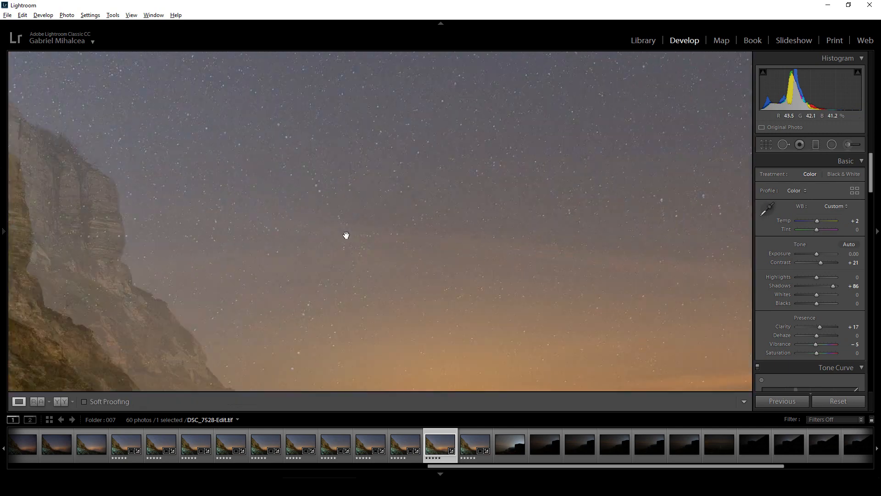
{"action": "left_click", "coordinate": [285, 292]}
{"action": "left_click", "coordinate": [302, 300]}
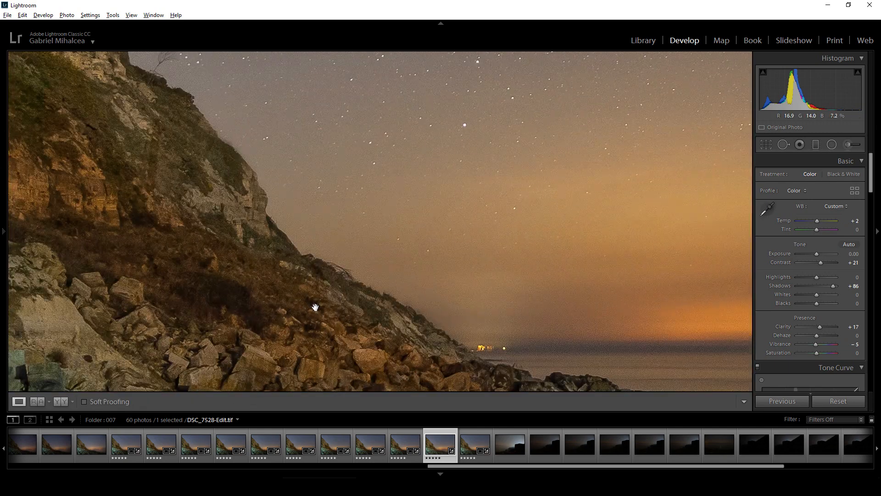
{"action": "left_click_drag", "start_coordinate": [315, 307], "coordinate": [340, 209]}
{"action": "left_click_drag", "start_coordinate": [525, 304], "coordinate": [368, 186]}
{"action": "left_click_drag", "start_coordinate": [548, 241], "coordinate": [290, 229]}
{"action": "left_click_drag", "start_coordinate": [636, 209], "coordinate": [369, 282]}
{"action": "left_click_drag", "start_coordinate": [570, 198], "coordinate": [377, 291]}
{"action": "left_click_drag", "start_coordinate": [606, 188], "coordinate": [626, 282]}
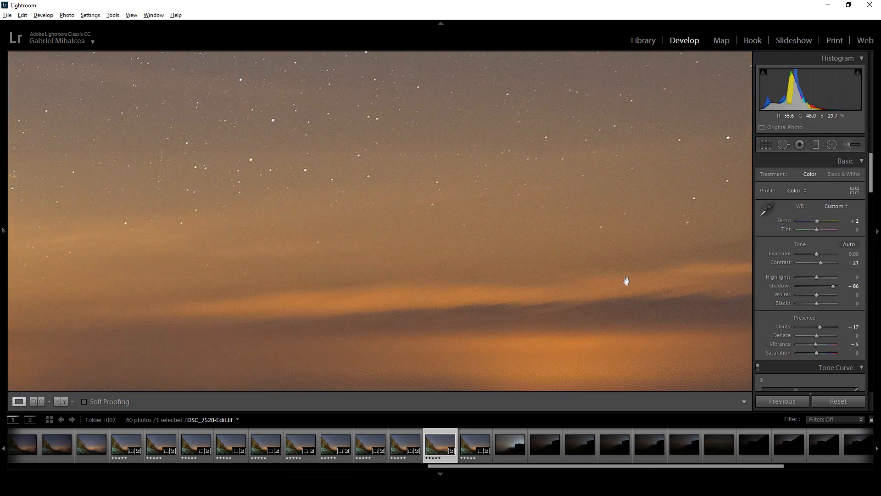
{"action": "left_click", "coordinate": [410, 184]}
{"action": "left_click", "coordinate": [421, 116]}
{"action": "left_click_drag", "start_coordinate": [389, 146], "coordinate": [453, 212]}
{"action": "left_click_drag", "start_coordinate": [378, 264], "coordinate": [568, 171]}
{"action": "left_click", "coordinate": [414, 261]}
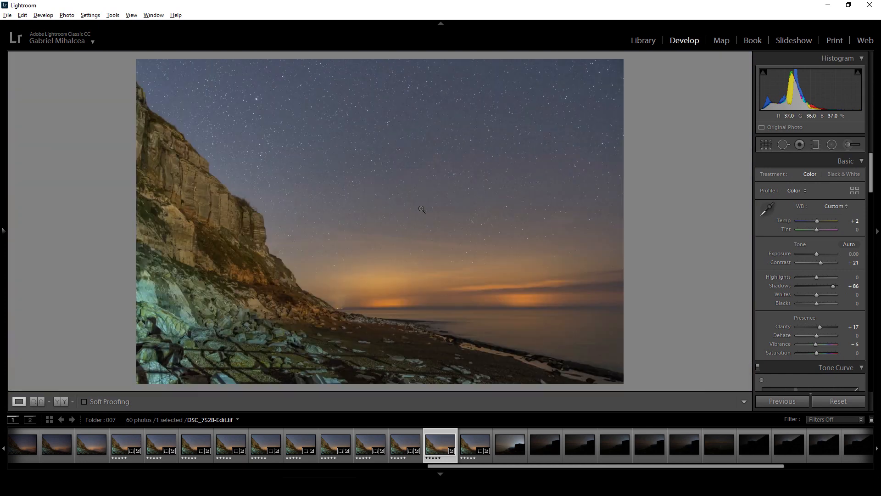
{"action": "left_click_drag", "start_coordinate": [290, 317], "coordinate": [395, 215]}
- Compare the cliff and beach noise in the single exposure DSC_7537.NEF with the edited DSC_7528-Edit.tif up close
{"action": "left_click", "coordinate": [475, 444]}
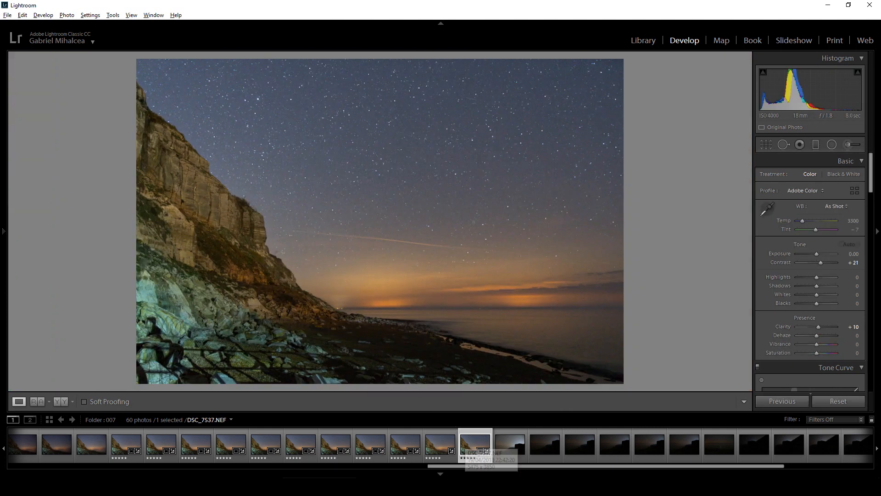
{"action": "left_click", "coordinate": [262, 302]}
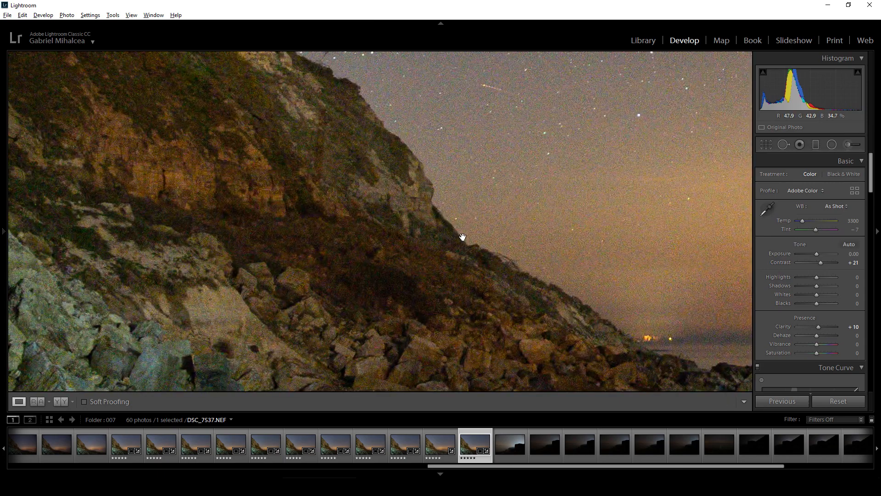
{"action": "left_click_drag", "start_coordinate": [450, 255], "coordinate": [640, 227]}
{"action": "left_click_drag", "start_coordinate": [544, 238], "coordinate": [572, 90]}
{"action": "left_click_drag", "start_coordinate": [657, 134], "coordinate": [307, 170]}
{"action": "left_click_drag", "start_coordinate": [635, 248], "coordinate": [578, 124]}
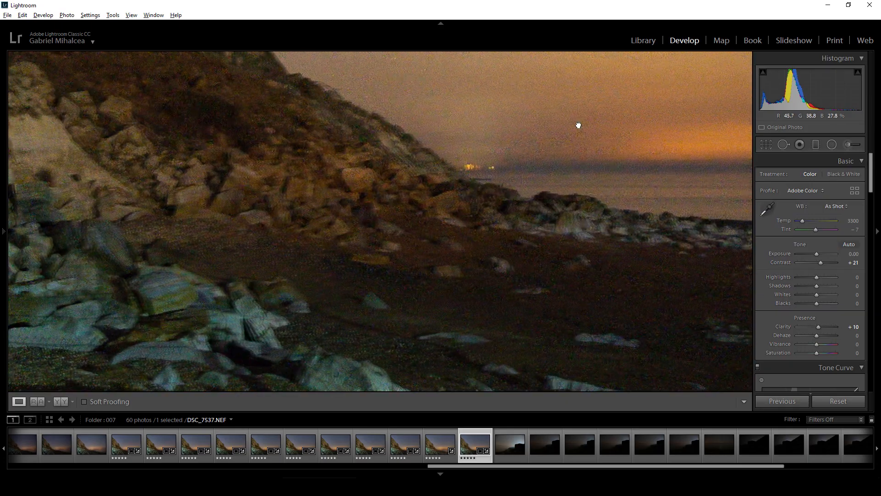
{"action": "left_click", "coordinate": [434, 446]}
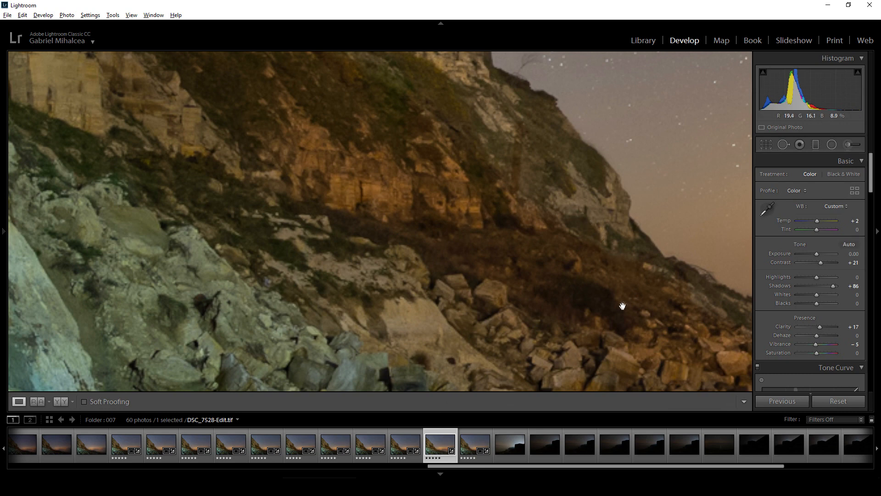
{"action": "left_click_drag", "start_coordinate": [601, 298], "coordinate": [487, 222]}
{"action": "left_click", "coordinate": [488, 222]}
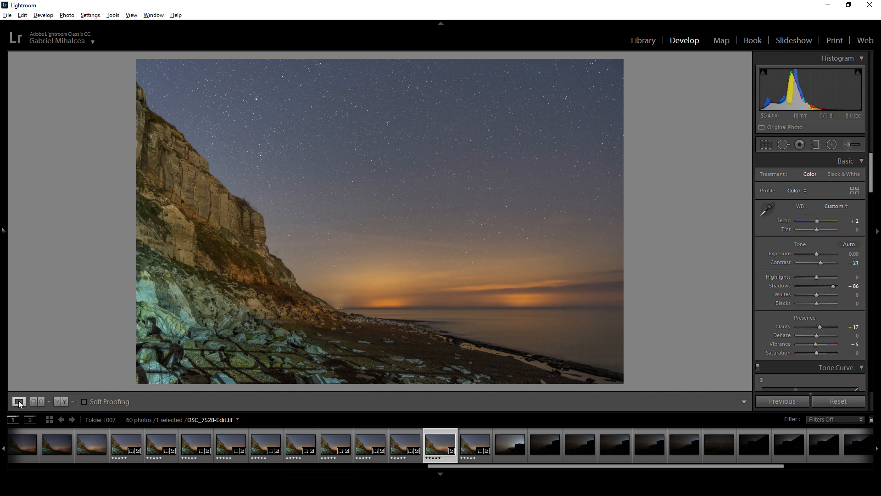
- Open the export settings for DSC_7528-Edit.tif and choose the FULL SIZE 300PPI user preset
{"action": "left_click", "coordinate": [8, 16]}
{"action": "left_click", "coordinate": [58, 129]}
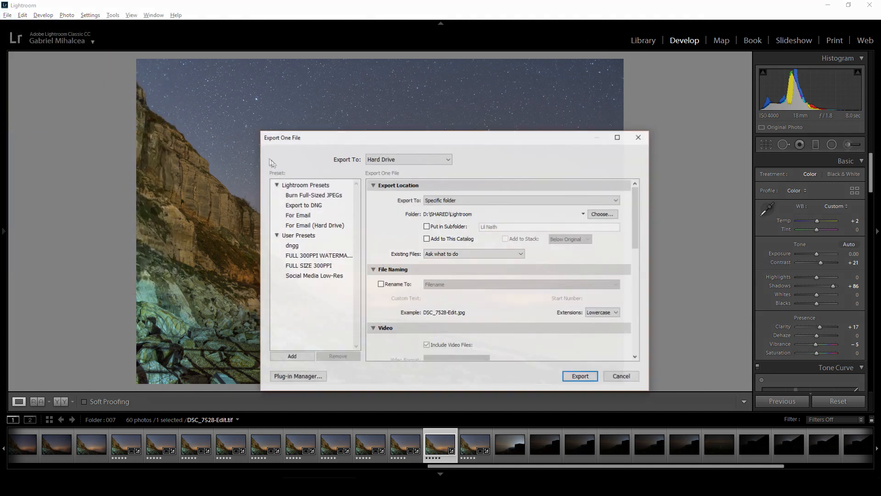
{"action": "left_click", "coordinate": [323, 267]}
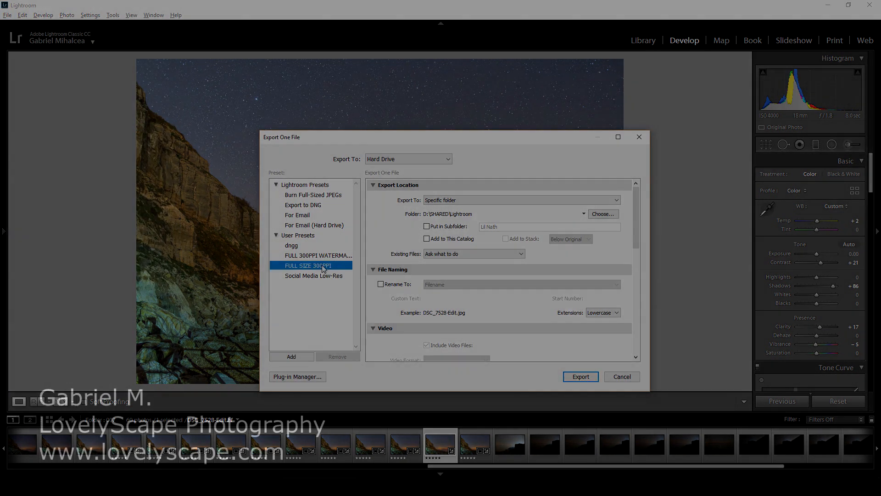